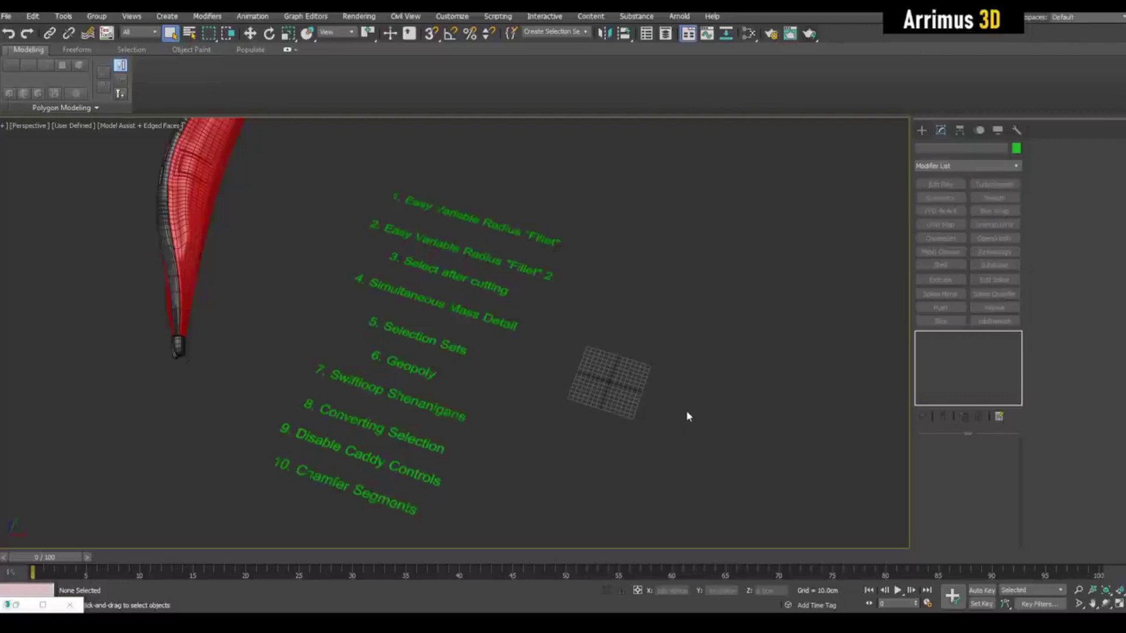
Draw a new box in the viewport, setting its height to finish it.
{"action": "middle_click_drag", "start_coordinate": [597, 346], "coordinate": [564, 288]}
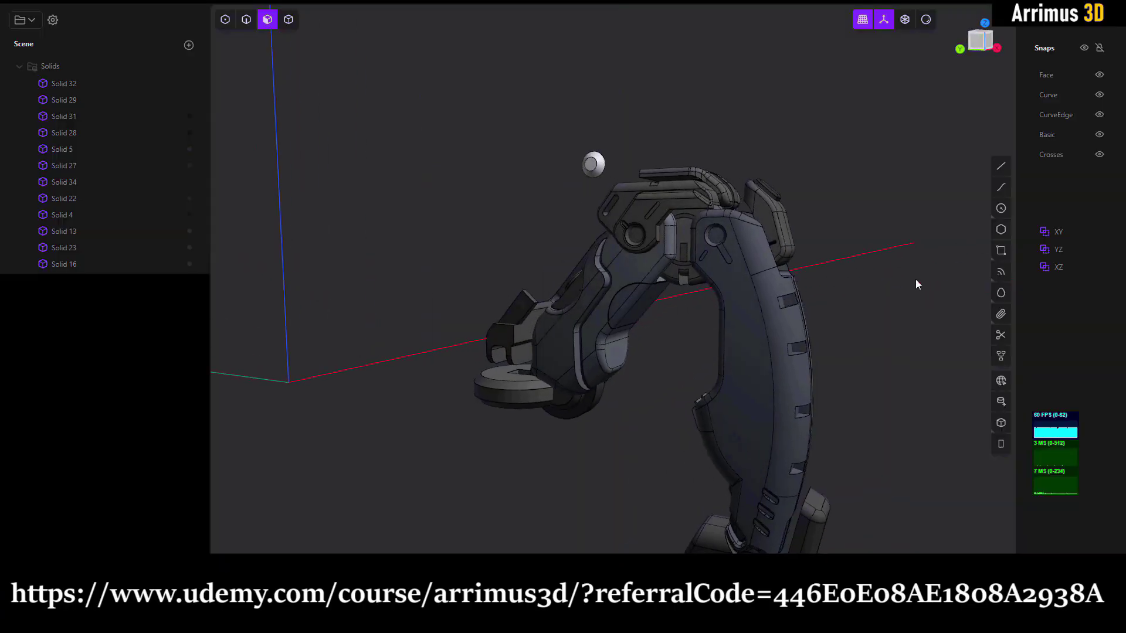
{"action": "mouse_move", "coordinate": [916, 279]}
{"action": "middle_mouse_down"}
{"action": "mouse_move", "coordinate": [671, 293]}
{"action": "mouse_move", "coordinate": [680, 296]}
{"action": "middle_mouse_up"}
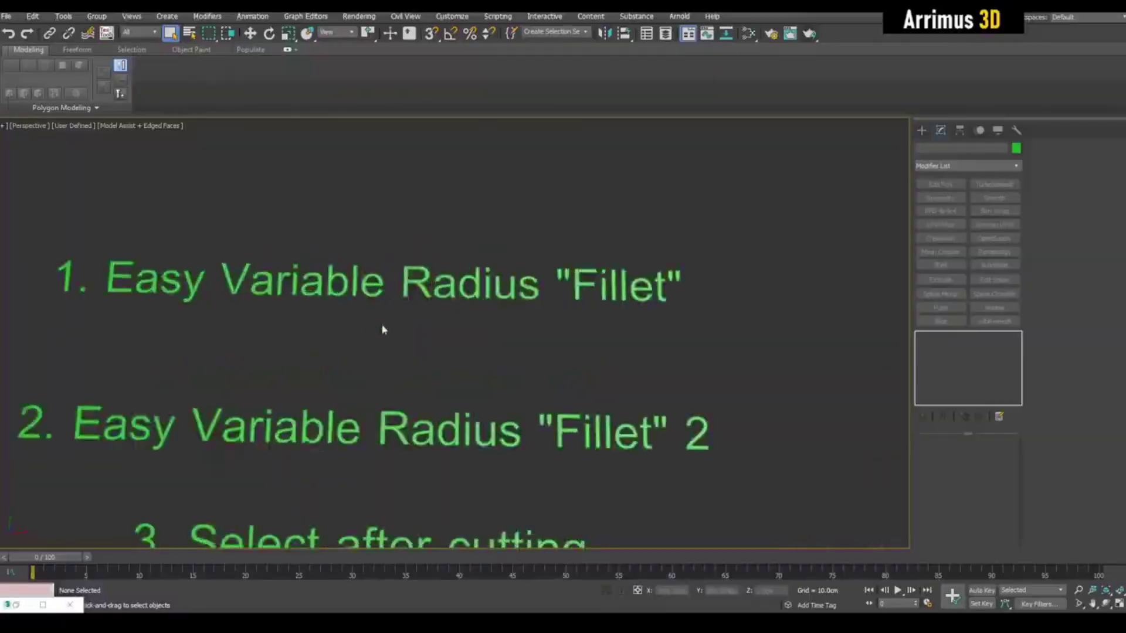
{"action": "scroll", "coordinate": [510, 244], "scroll_direction": "down", "scroll_amount": 3}
{"action": "scroll", "coordinate": [510, 243], "scroll_direction": "down", "scroll_amount": 3}
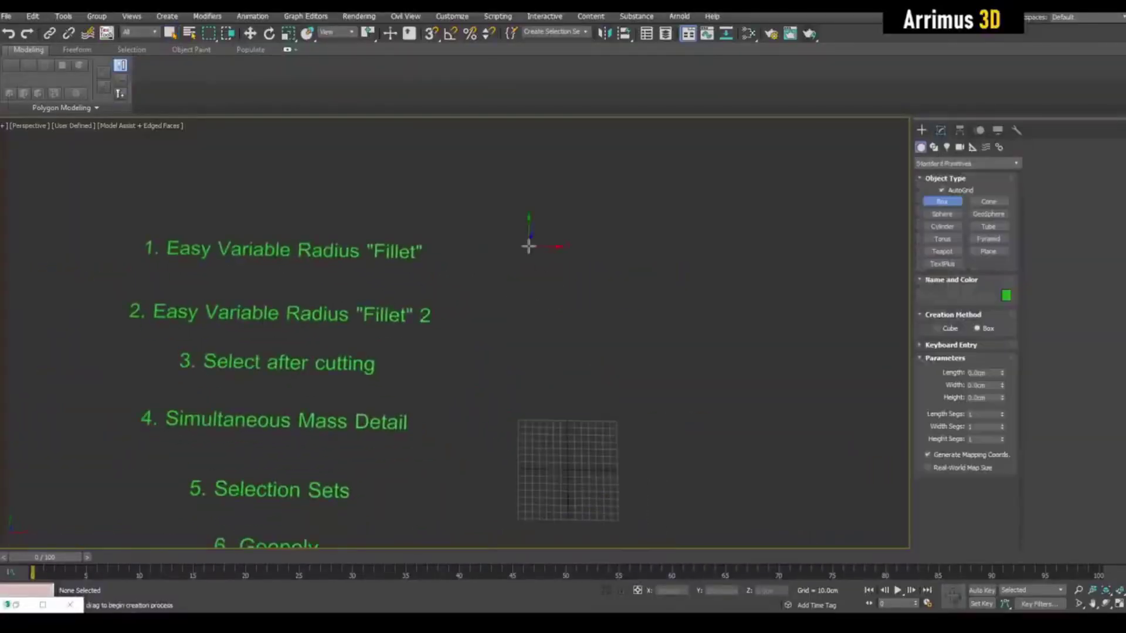
{"action": "left_click_drag", "start_coordinate": [498, 224], "coordinate": [641, 389]}
{"action": "left_click", "coordinate": [528, 221]}
{"action": "key", "text": "w"}
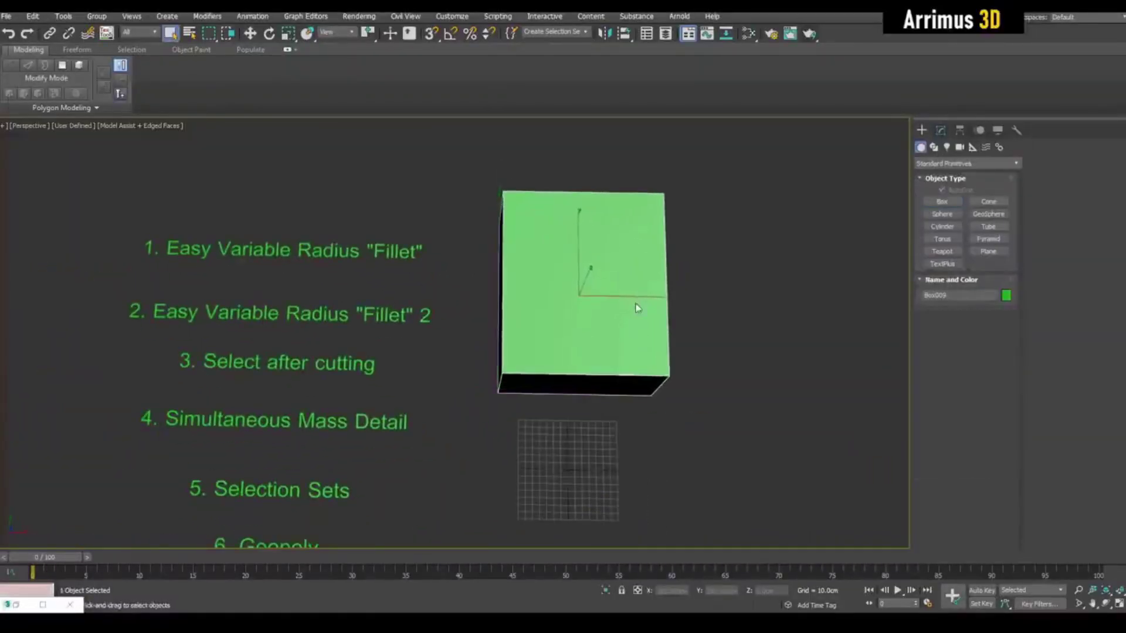
Apply an Edit Poly modifier to the box and enter edge sub-object mode.
{"action": "middle_click_drag", "start_coordinate": [581, 291], "coordinate": [616, 306], "text": "alt"}
{"action": "scroll", "coordinate": [616, 306], "scroll_direction": "up", "scroll_amount": 2}
{"action": "left_click", "coordinate": [940, 129]}
{"action": "left_click", "coordinate": [940, 184]}
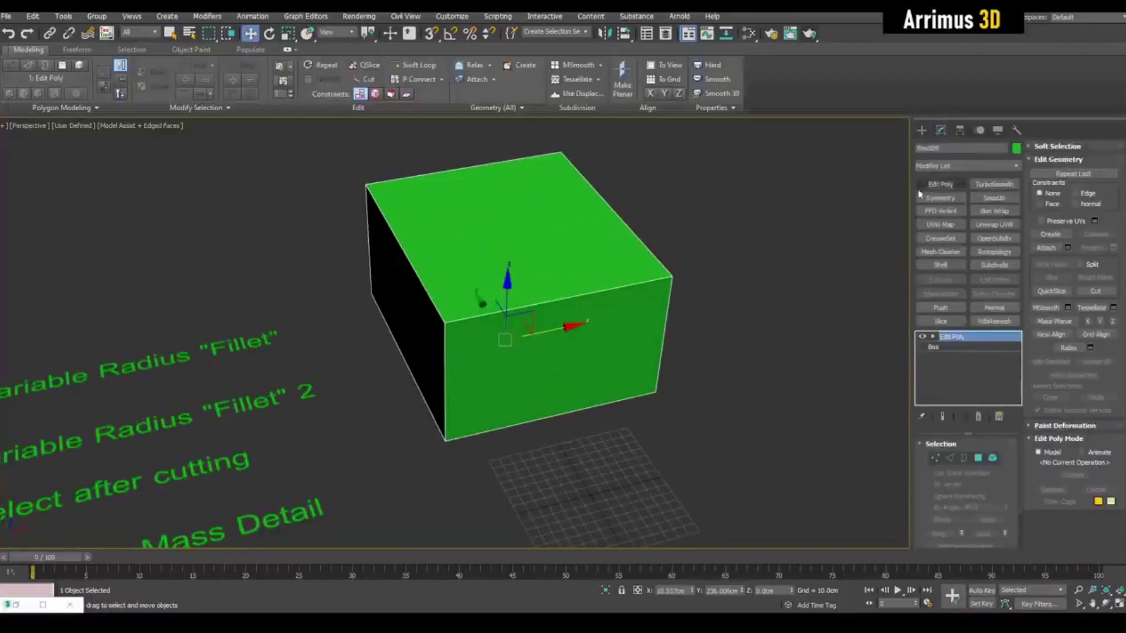
{"action": "key", "text": "1"}
{"action": "scroll", "coordinate": [592, 314], "scroll_direction": "up", "scroll_amount": 2}
{"action": "key", "text": "alt+shift+w"}
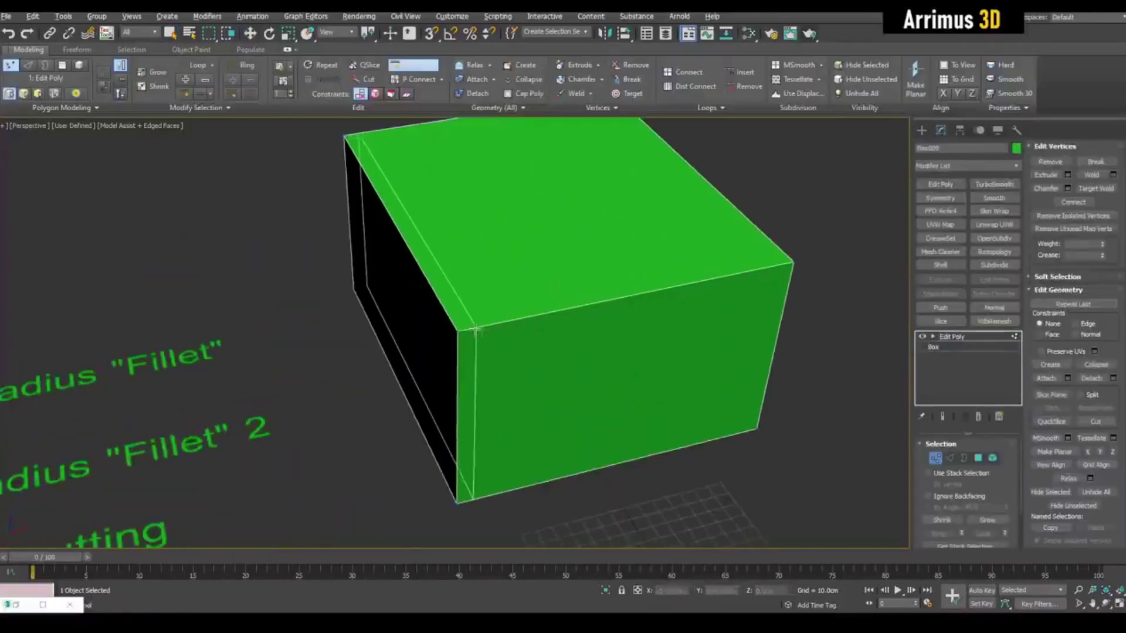
{"action": "key", "text": "2"}
Insert a Swift Loop edge loop near the box's top edge.
{"action": "left_click", "coordinate": [464, 341]}
{"action": "key", "text": "w"}
{"action": "key", "text": "q"}
{"action": "middle_click_drag", "start_coordinate": [481, 437], "coordinate": [453, 286], "text": "alt"}
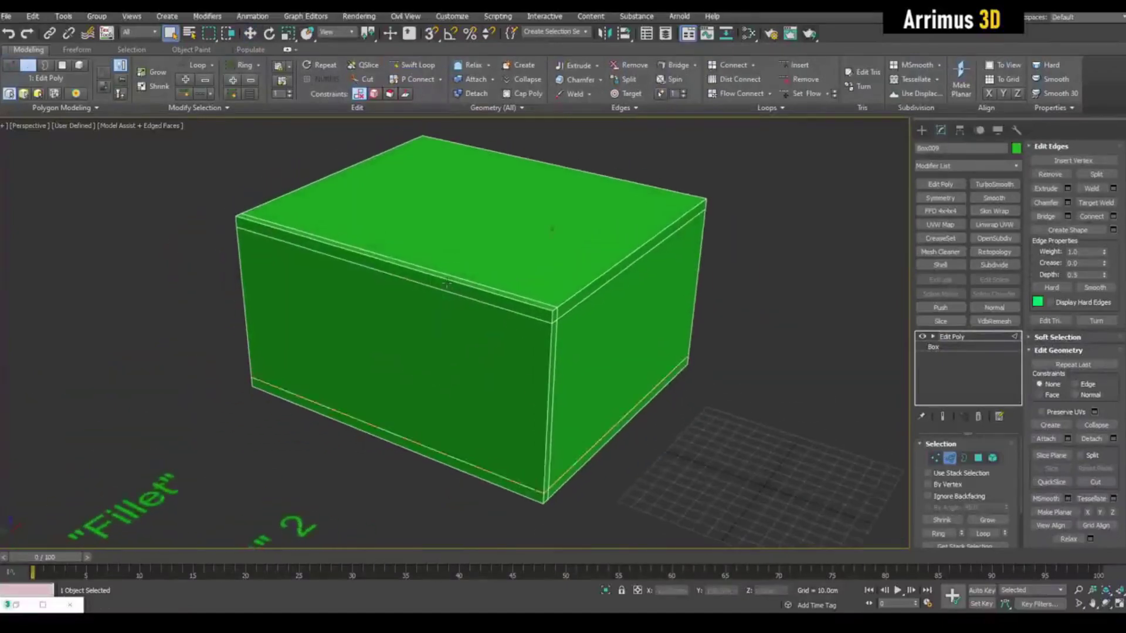
Connect edges to add two edge loops crossing the box's top and front.
{"action": "key", "text": "ctrl+shift+e"}
{"action": "left_click", "coordinate": [564, 338]}
{"action": "key", "text": "2"}
{"action": "mouse_move", "coordinate": [641, 286]}
{"action": "middle_mouse_down", "text": "alt"}
{"action": "mouse_move", "coordinate": [479, 348]}
{"action": "mouse_move", "coordinate": [528, 289]}
{"action": "middle_mouse_up", "text": "alt"}
{"action": "scroll", "coordinate": [479, 347], "scroll_direction": "up", "scroll_amount": 5}
{"action": "scroll", "coordinate": [479, 347], "scroll_direction": "down", "scroll_amount": 5}
{"action": "scroll", "coordinate": [527, 290], "scroll_direction": "up", "scroll_amount": 5}
{"action": "key", "text": "2"}
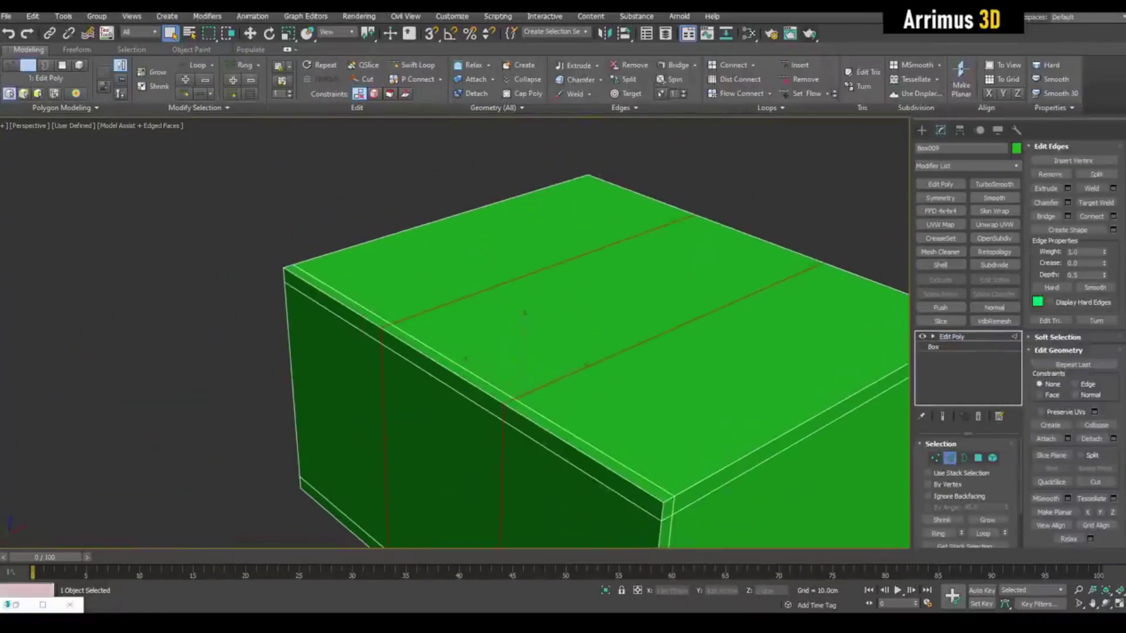
{"action": "left_click", "coordinate": [934, 338]}
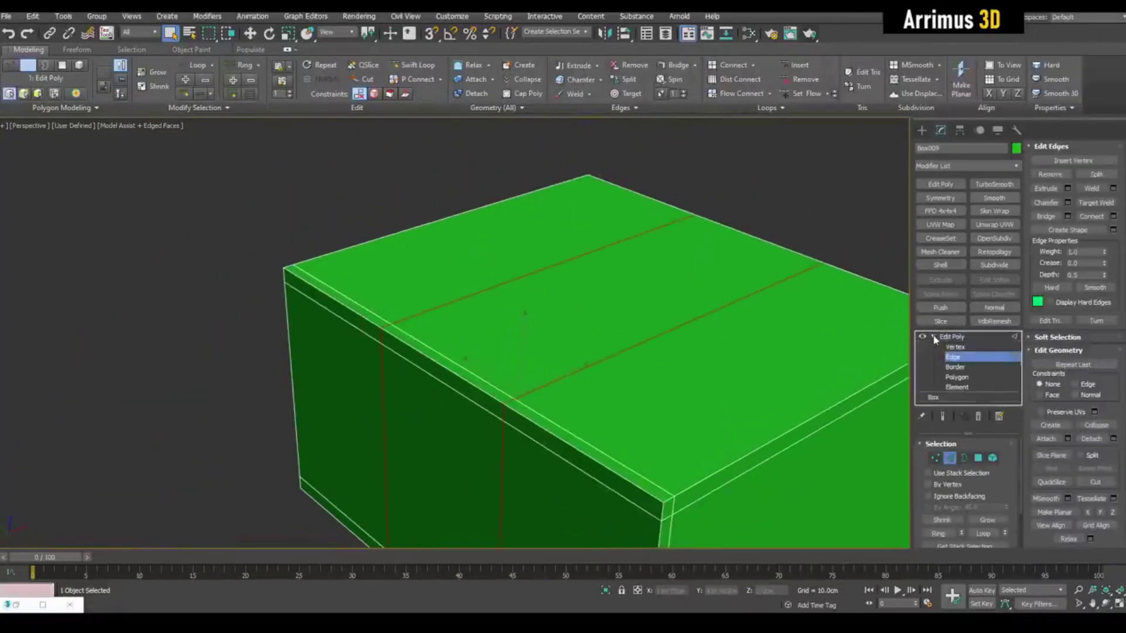
{"action": "left_click", "coordinate": [781, 109]}
Select the top front edge and drag the Loop Tools Percent to bend the loops into angled cuts.
{"action": "left_click", "coordinate": [796, 140]}
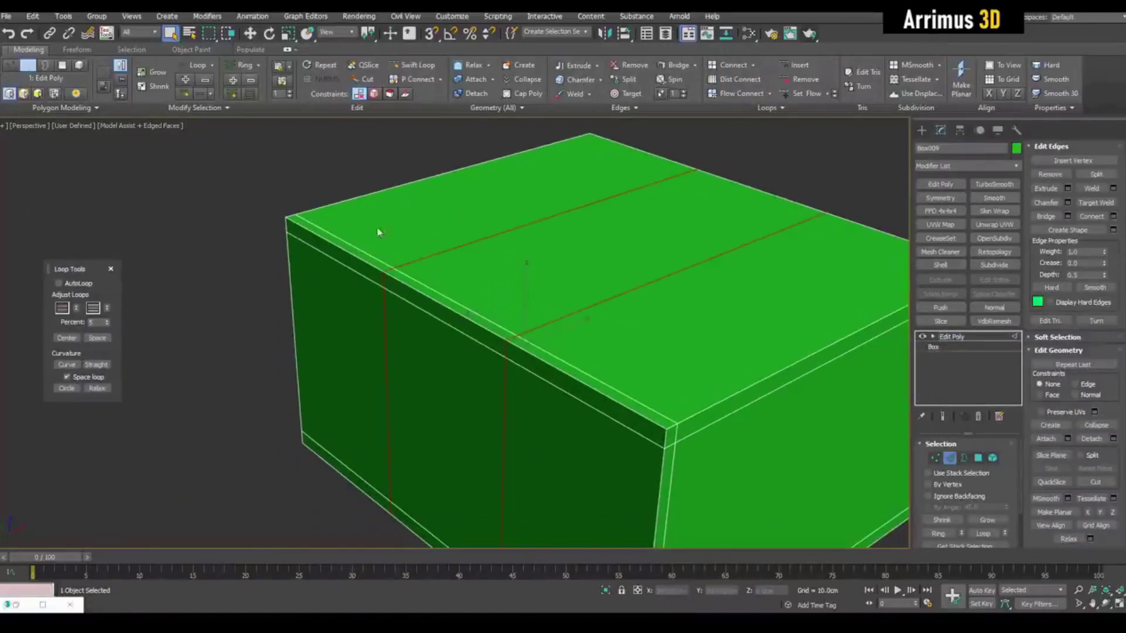
{"action": "middle_click_drag", "start_coordinate": [321, 273], "coordinate": [355, 236], "text": "alt"}
{"action": "left_click", "coordinate": [348, 243]}
{"action": "scroll", "coordinate": [350, 235], "scroll_direction": "up", "scroll_amount": 2}
{"action": "scroll", "coordinate": [321, 273], "scroll_direction": "down", "scroll_amount": 3}
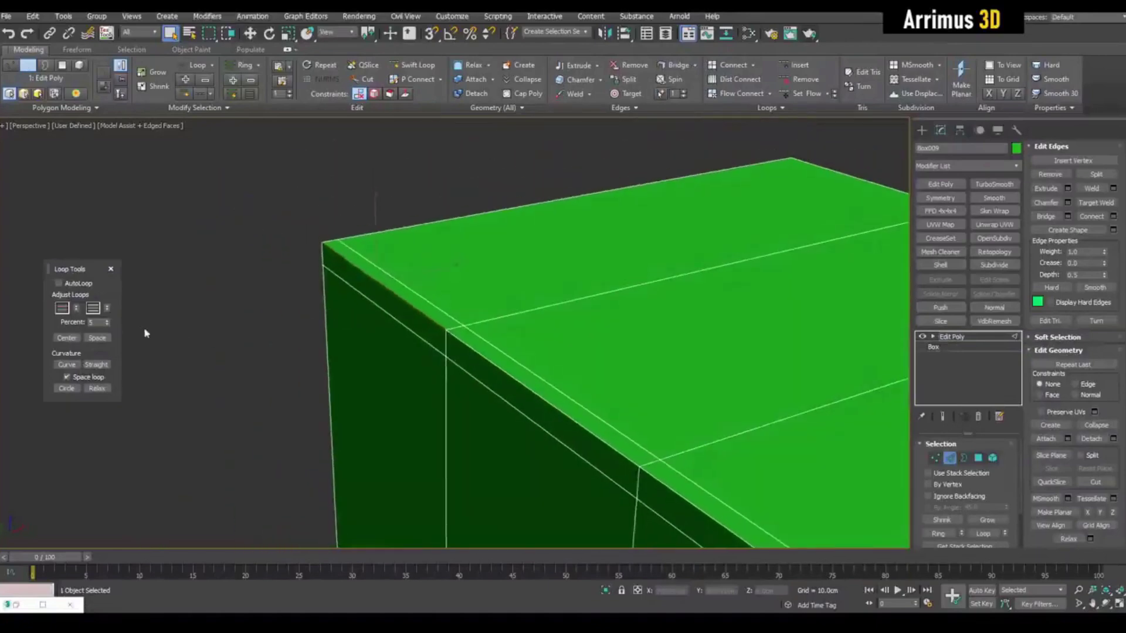
{"action": "left_click_drag", "start_coordinate": [108, 306], "coordinate": [152, 329]}
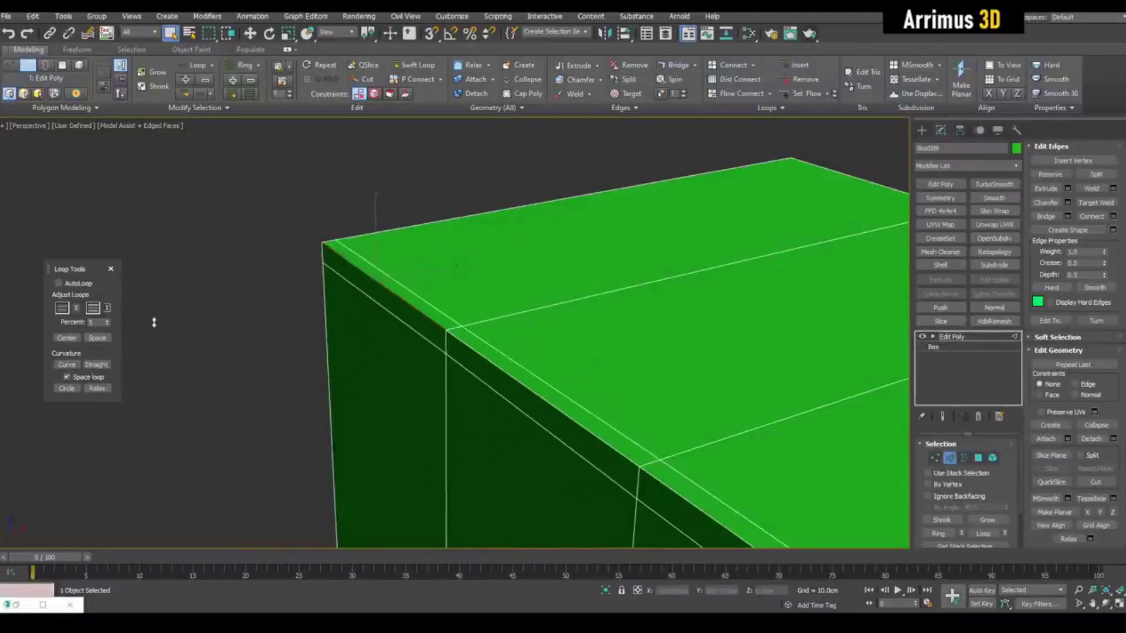
{"action": "left_click_drag", "start_coordinate": [152, 329], "coordinate": [174, 377]}
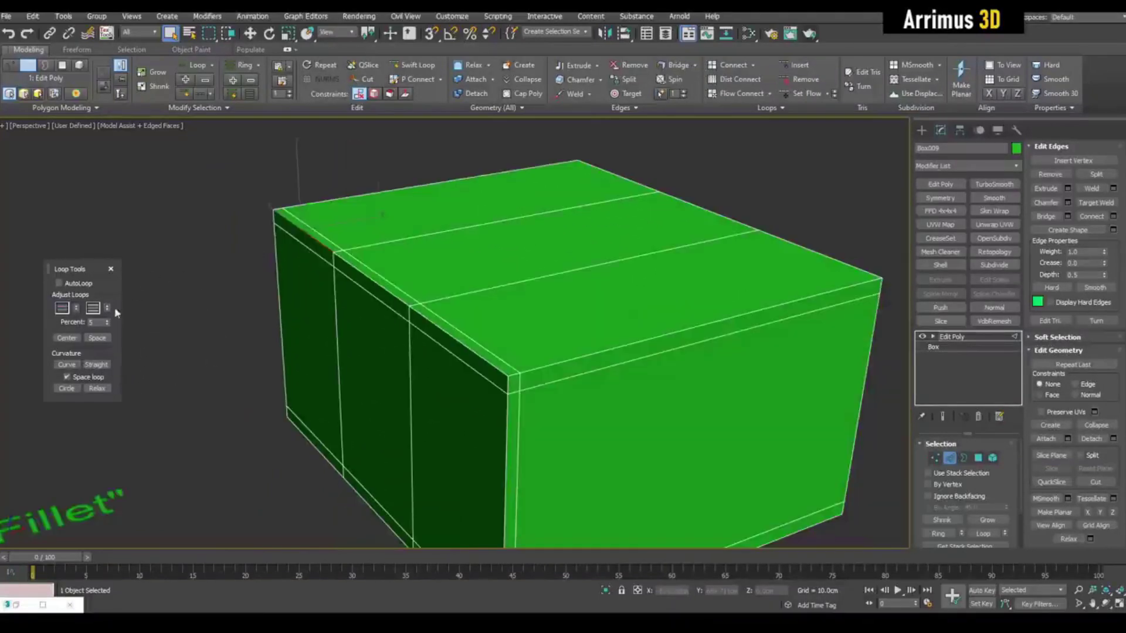
{"action": "left_click_drag", "start_coordinate": [134, 334], "coordinate": [161, 411]}
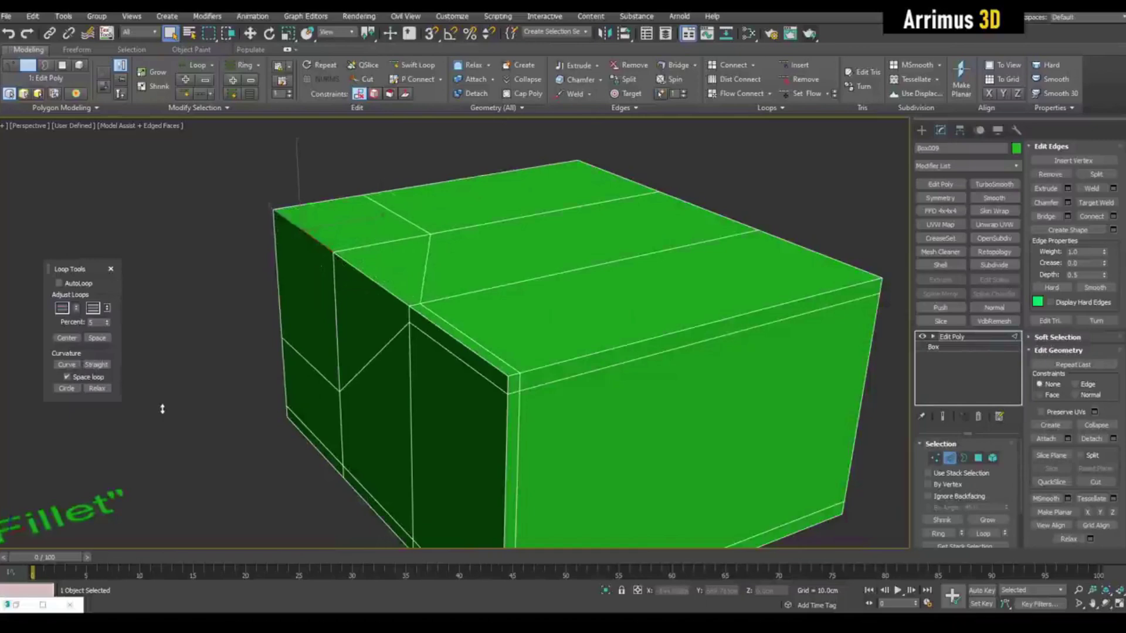
Add TurboSmooth with raised Iterations and Isoline Display enabled.
{"action": "key", "text": "2"}
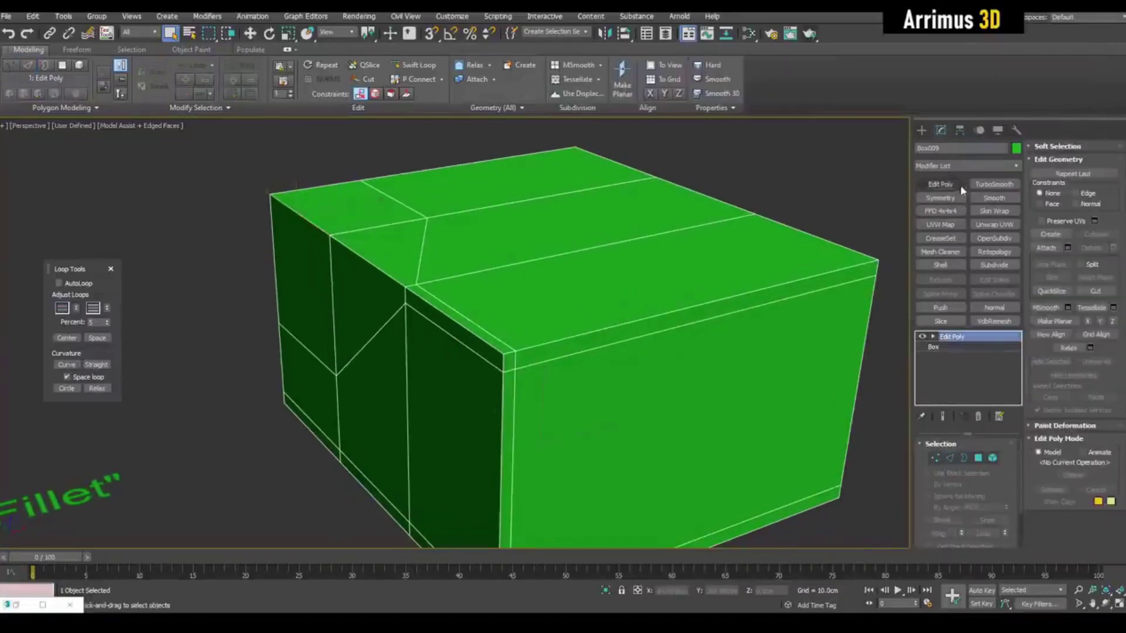
{"action": "left_click", "coordinate": [995, 183]}
{"action": "left_click", "coordinate": [1004, 464]}
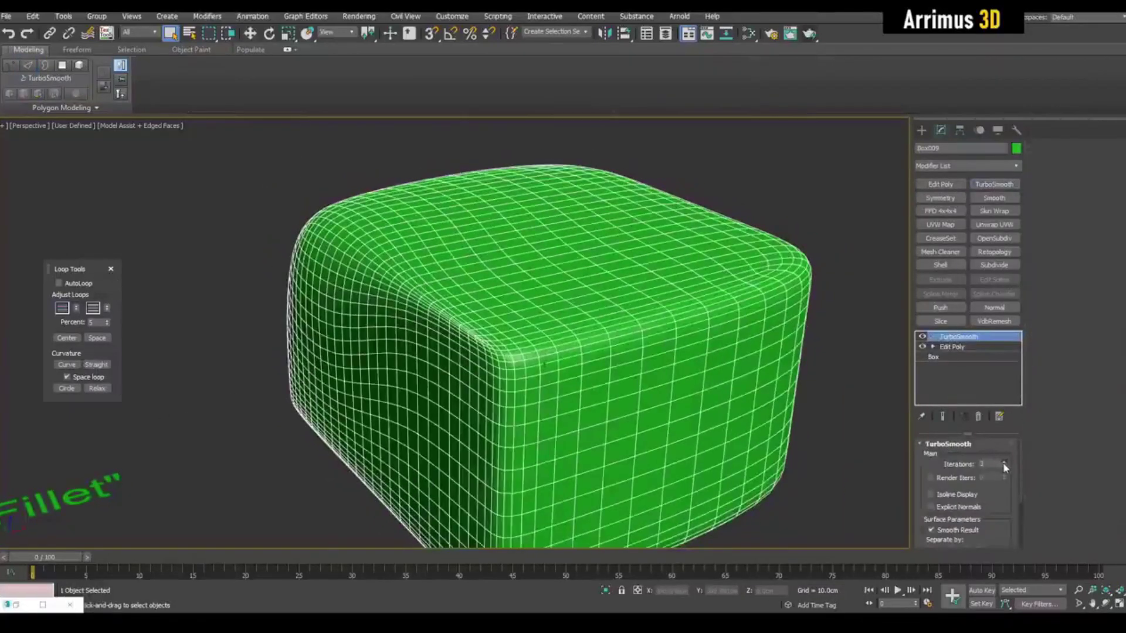
{"action": "left_click", "coordinate": [930, 495]}
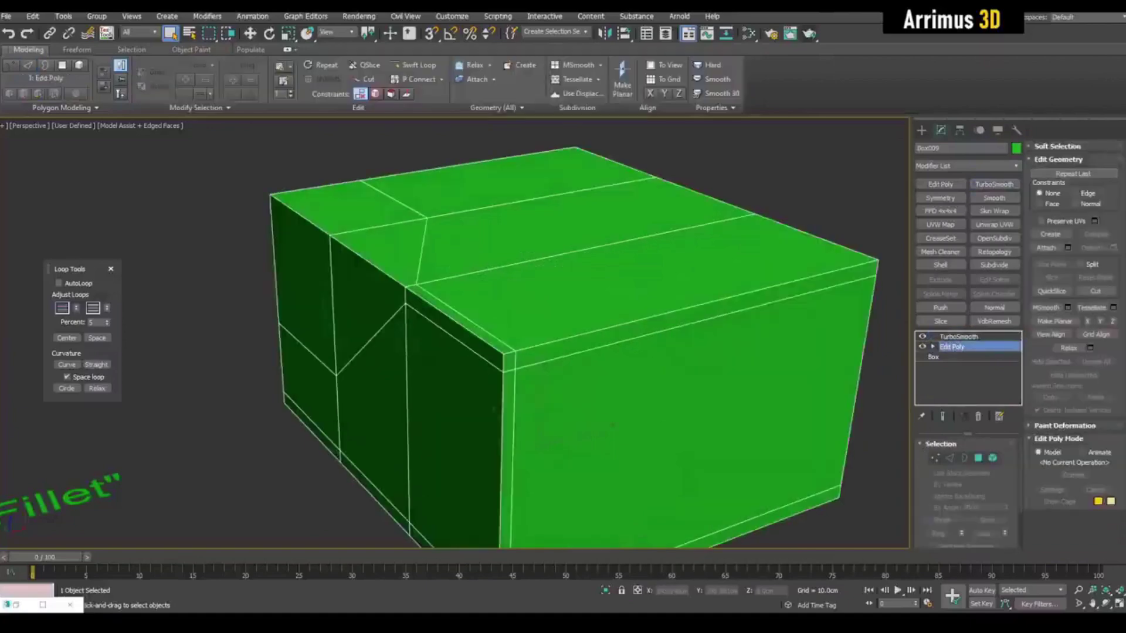
Inspect the smoothed rounded corner, then reselect the box in edge mode.
{"action": "key", "text": "2"}
{"action": "middle_click_drag", "start_coordinate": [470, 269], "coordinate": [157, 225], "text": "alt"}
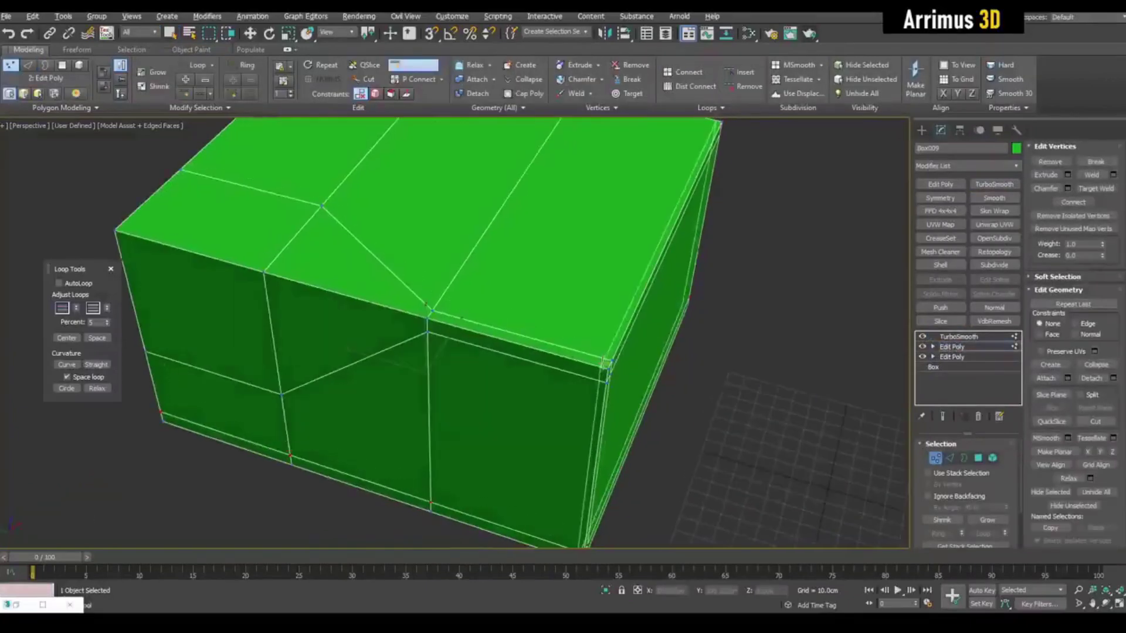
{"action": "key", "text": "2"}
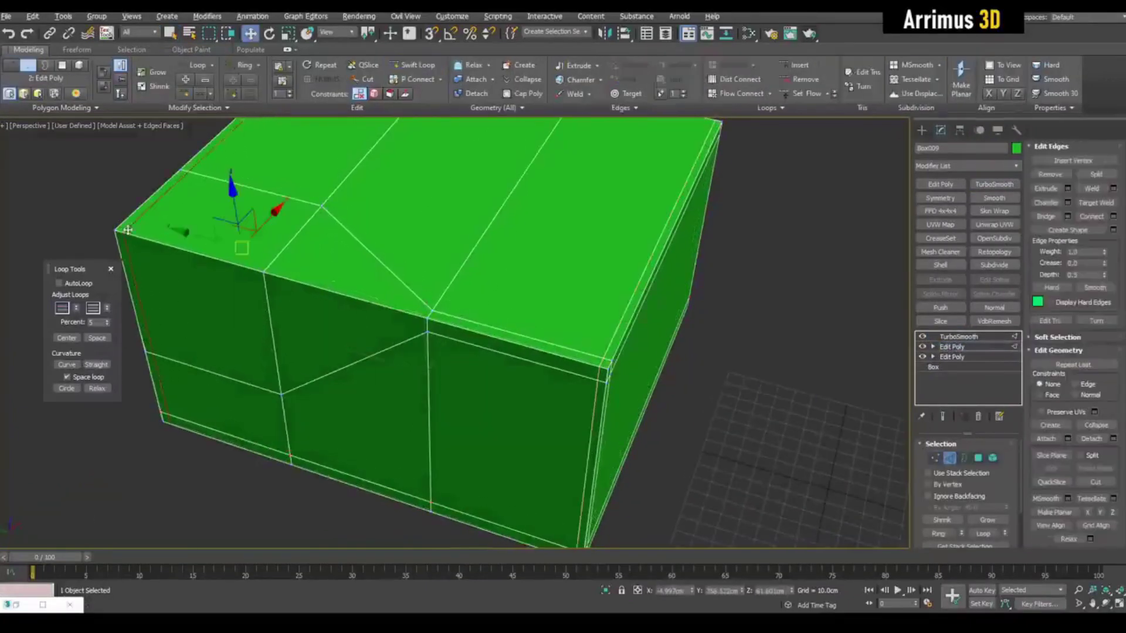
{"action": "key", "text": "q"}
{"action": "left_click", "coordinate": [94, 181]}
{"action": "key", "text": "F4"}
{"action": "mouse_move", "coordinate": [95, 180]}
{"action": "middle_mouse_down", "text": "alt"}
{"action": "mouse_move", "coordinate": [477, 326]}
{"action": "mouse_move", "coordinate": [614, 314]}
{"action": "mouse_move", "coordinate": [553, 344]}
{"action": "mouse_move", "coordinate": [478, 334]}
{"action": "middle_mouse_up", "text": "alt"}
{"action": "scroll", "coordinate": [507, 327], "scroll_direction": "up", "scroll_amount": 3}
{"action": "left_click", "coordinate": [732, 300]}
{"action": "key", "text": "F4"}
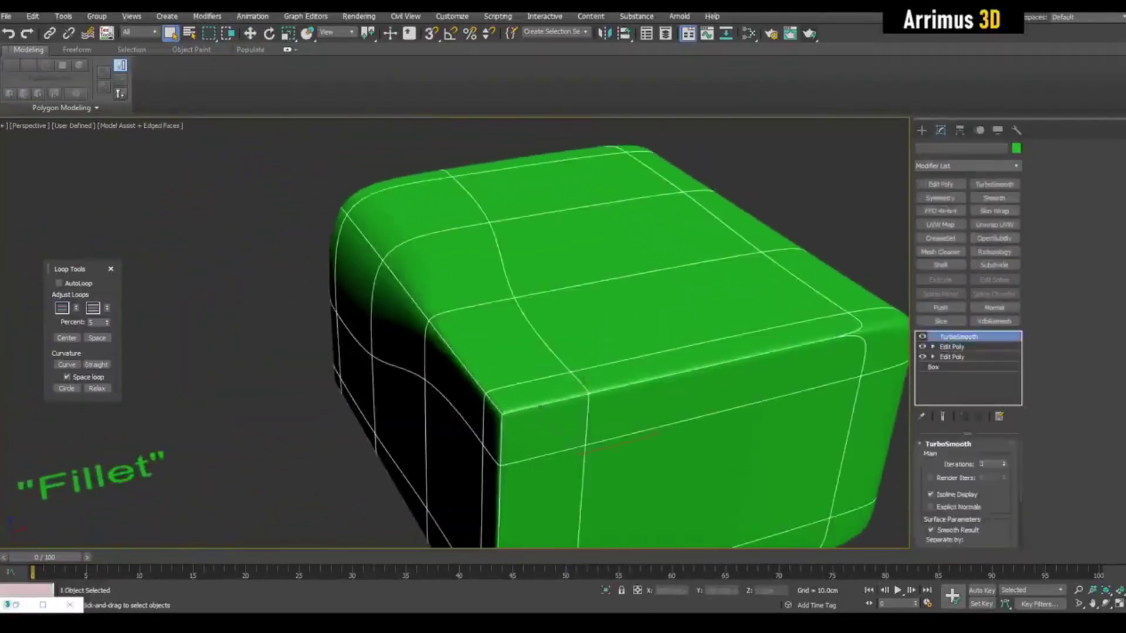
{"action": "key", "text": "2"}
{"action": "mouse_move", "coordinate": [876, 340]}
{"action": "middle_mouse_down", "text": "alt"}
{"action": "mouse_move", "coordinate": [357, 344]}
{"action": "mouse_move", "coordinate": [328, 366]}
{"action": "middle_mouse_up", "text": "alt"}
{"action": "scroll", "coordinate": [520, 339], "scroll_direction": "up", "scroll_amount": 3}
Straighten the front top edge's V-shaped loop with Loop Tools Percent, previewing the smoothed end result.
{"action": "left_click", "coordinate": [417, 334]}
{"action": "scroll", "coordinate": [343, 358], "scroll_direction": "down", "scroll_amount": 5}
{"action": "middle_click_drag", "start_coordinate": [502, 360], "coordinate": [537, 356], "text": "alt"}
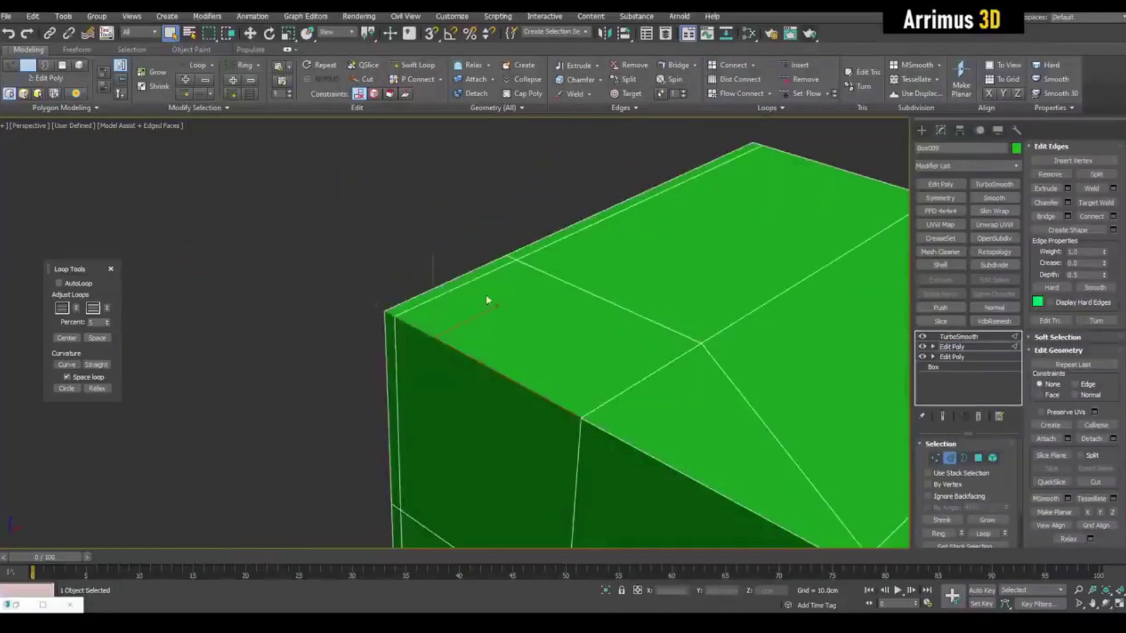
{"action": "scroll", "coordinate": [563, 352], "scroll_direction": "down", "scroll_amount": 3}
{"action": "scroll", "coordinate": [462, 296], "scroll_direction": "down", "scroll_amount": 1}
{"action": "scroll", "coordinate": [460, 296], "scroll_direction": "up", "scroll_amount": 2}
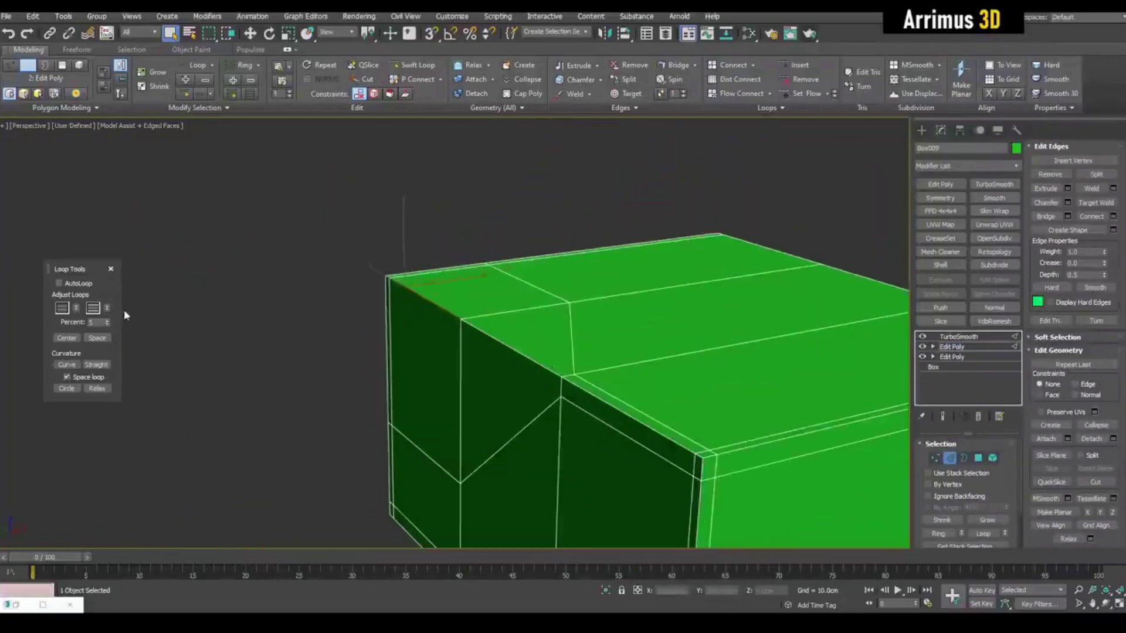
{"action": "left_click_drag", "start_coordinate": [106, 308], "coordinate": [125, 254]}
{"action": "key", "text": "F4"}
{"action": "key", "text": "F4"}
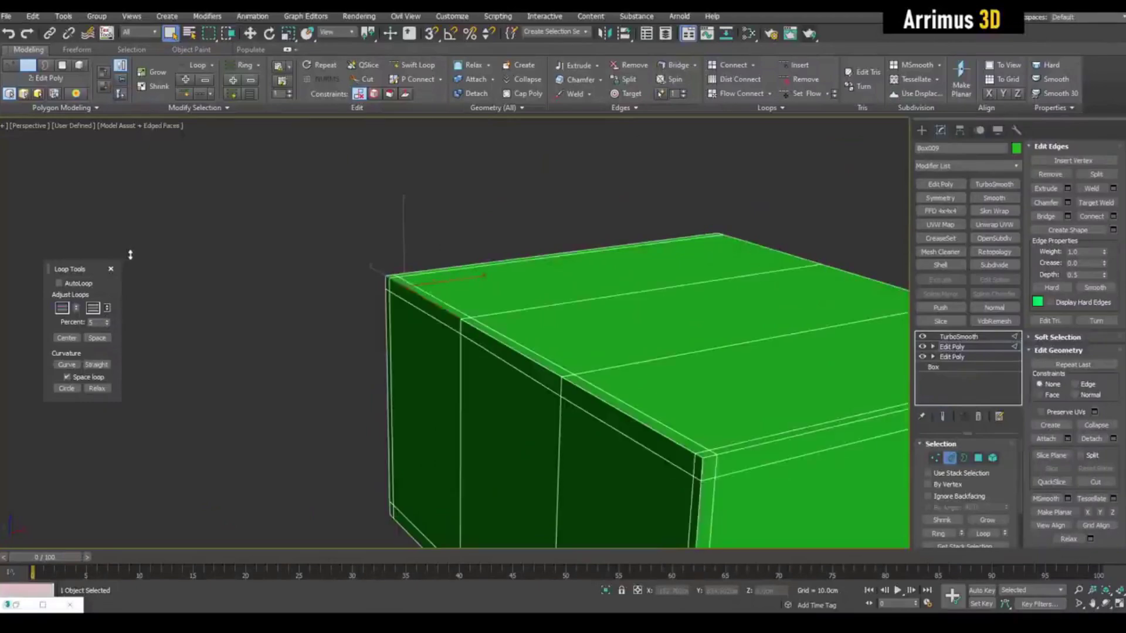
{"action": "key", "text": "F4"}
{"action": "mouse_move", "coordinate": [168, 239]}
{"action": "left_mouse_down"}
{"action": "mouse_move", "coordinate": [172, 331]}
{"action": "mouse_move", "coordinate": [190, 311]}
{"action": "left_mouse_up"}
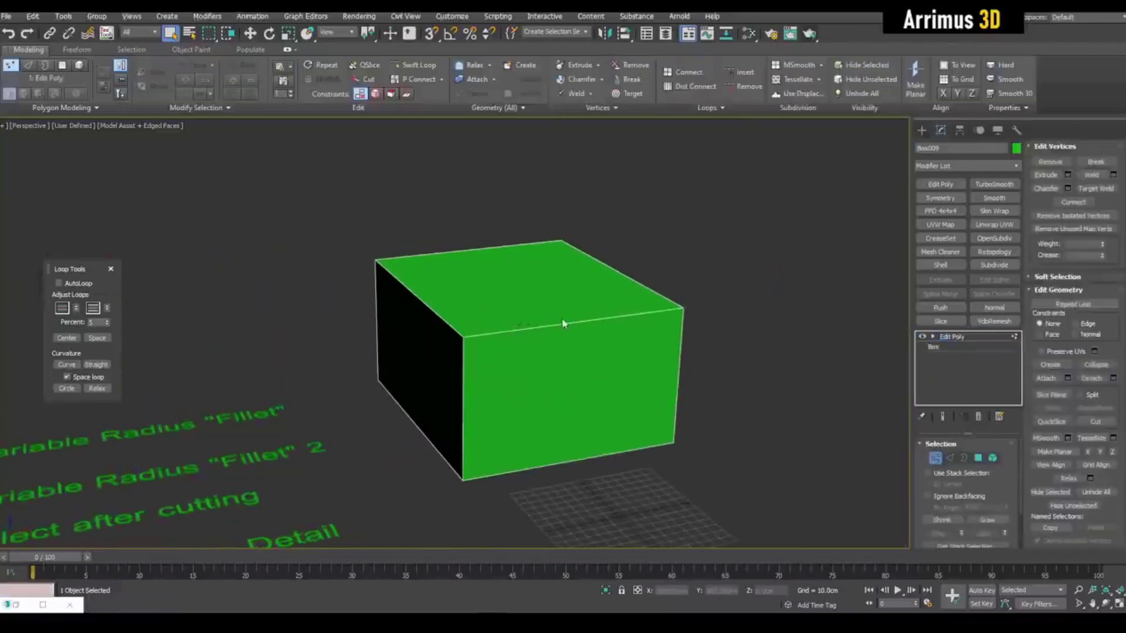
Tessellate the Edit Poly box twice, then inspect the resulting edge grid.
{"action": "left_click", "coordinate": [1091, 439]}
{"action": "left_click", "coordinate": [1092, 438]}
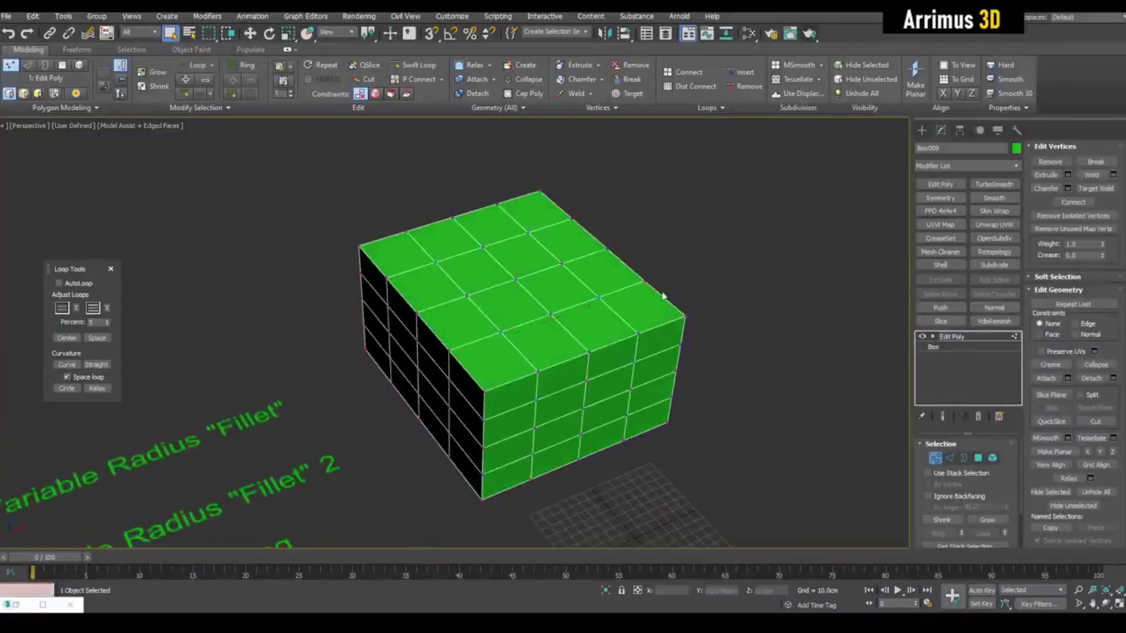
{"action": "scroll", "coordinate": [585, 300], "scroll_direction": "up", "scroll_amount": 2}
{"action": "key", "text": "2"}
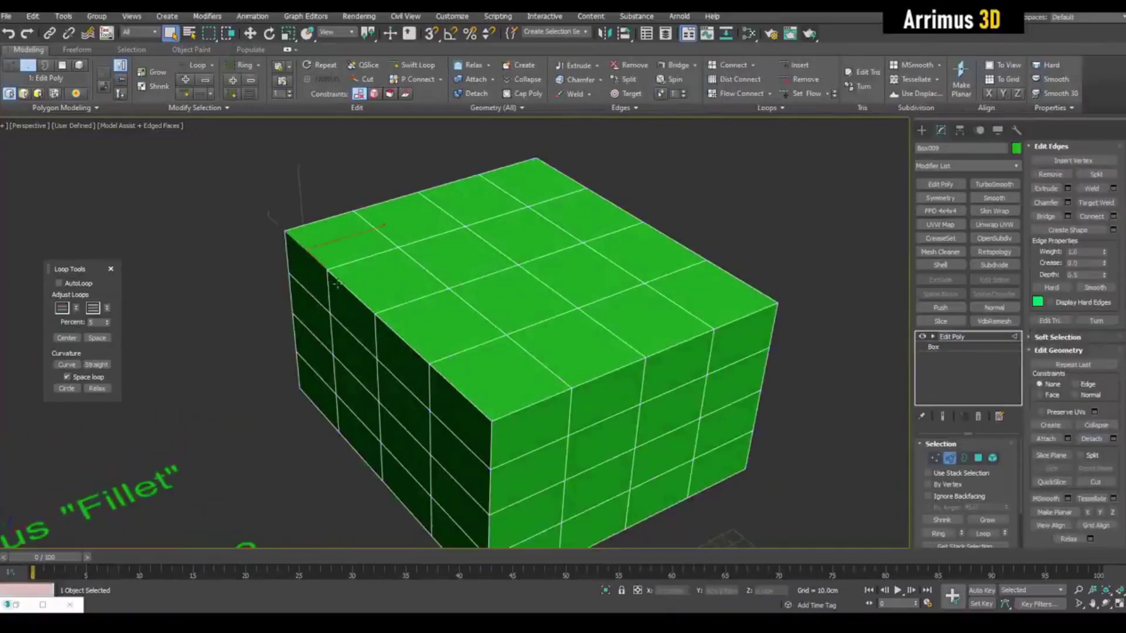
{"action": "middle_click_drag", "start_coordinate": [337, 283], "coordinate": [444, 293], "text": "alt"}
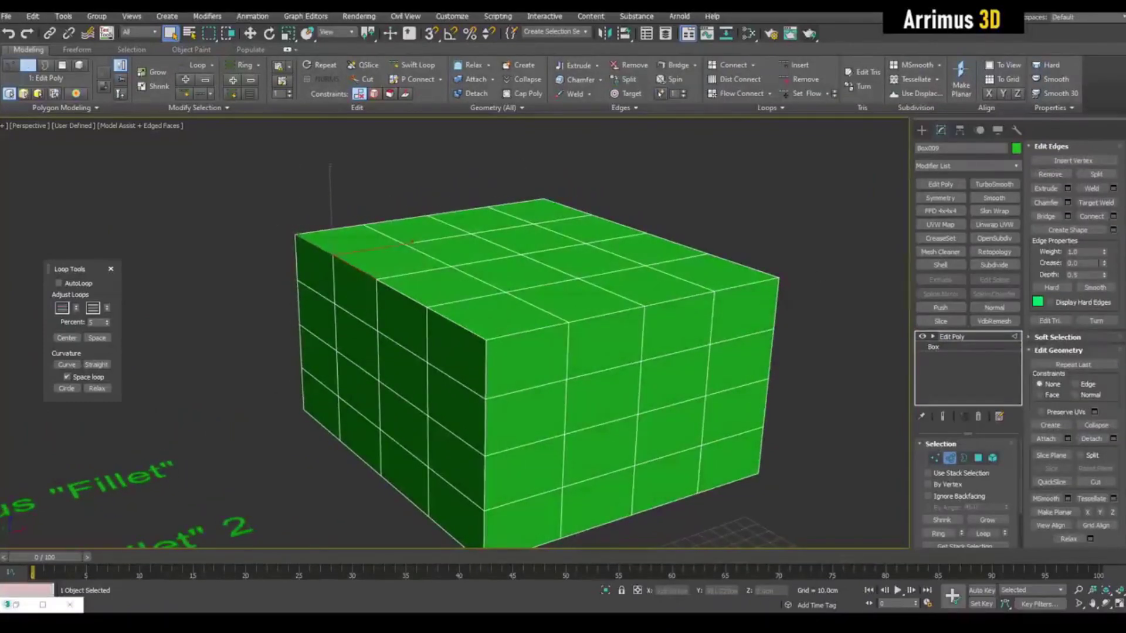
{"action": "key", "text": "2"}
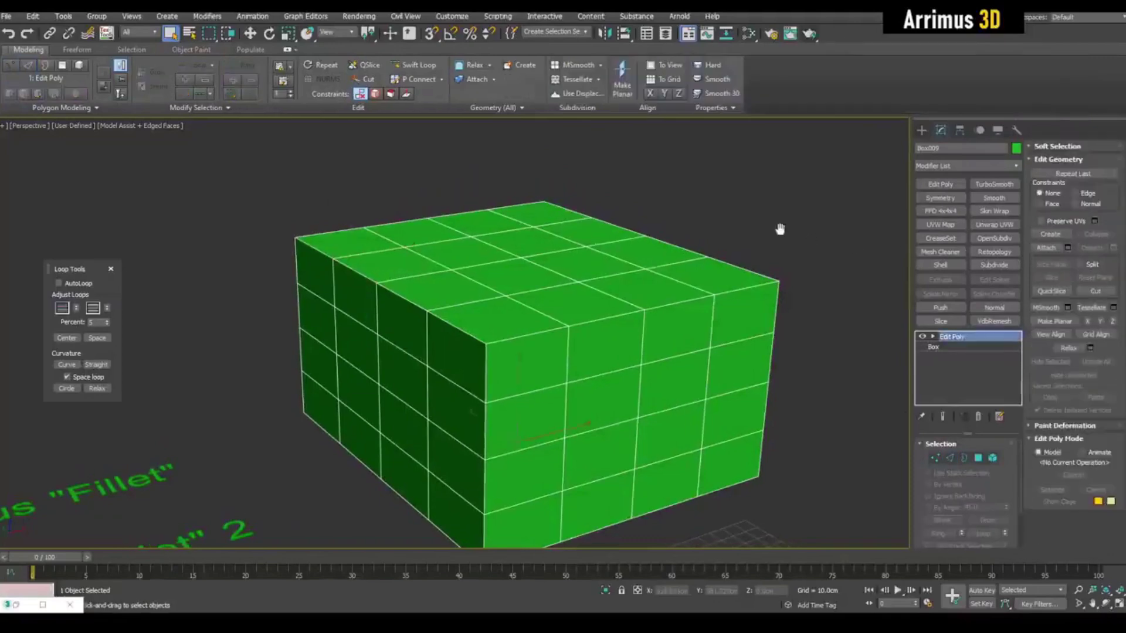
Add a Chamfer set By Crease Weight, with higher Min Amount, Max Amount 86.5, and 6 segments.
{"action": "left_click", "coordinate": [1017, 166]}
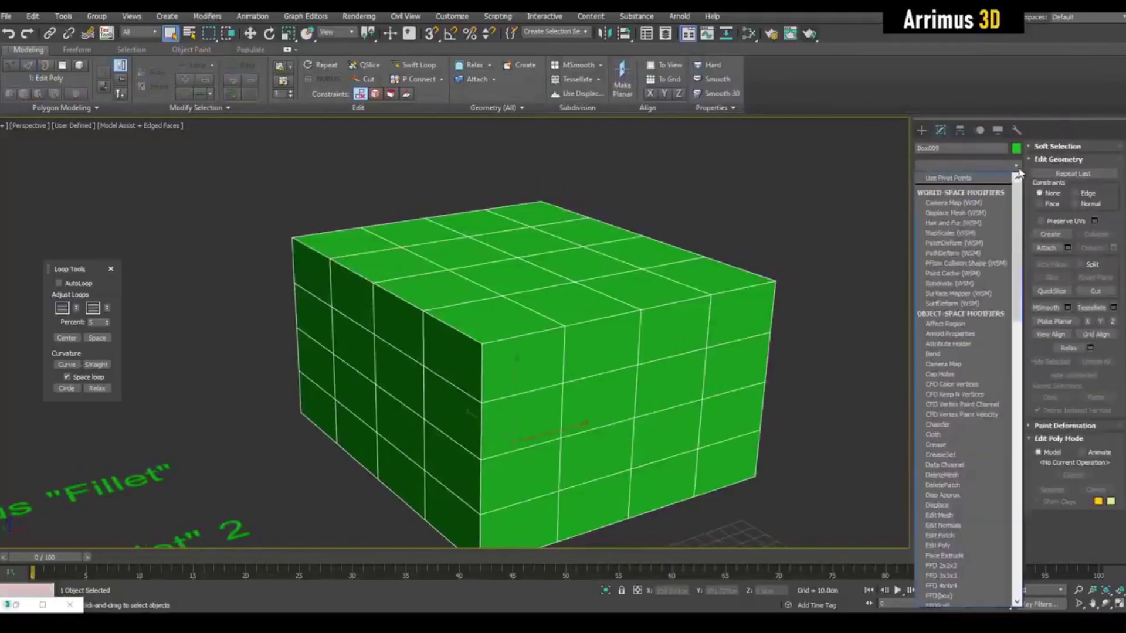
{"action": "left_click", "coordinate": [951, 425]}
{"action": "scroll", "coordinate": [955, 475], "scroll_direction": "down", "scroll_amount": 2}
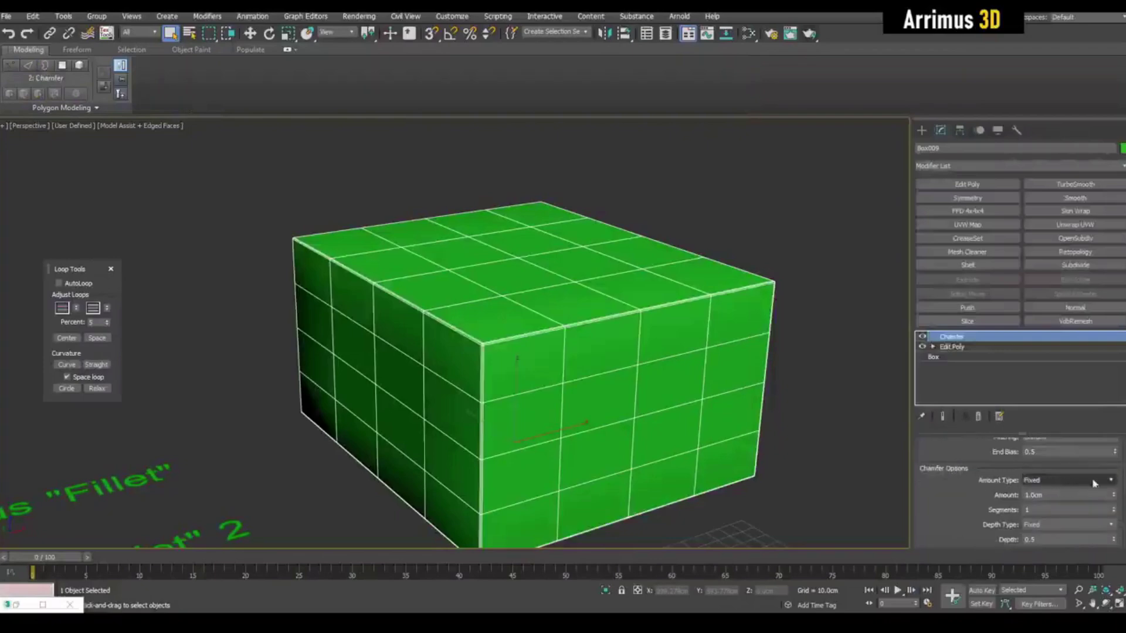
{"action": "left_click", "coordinate": [1111, 482]}
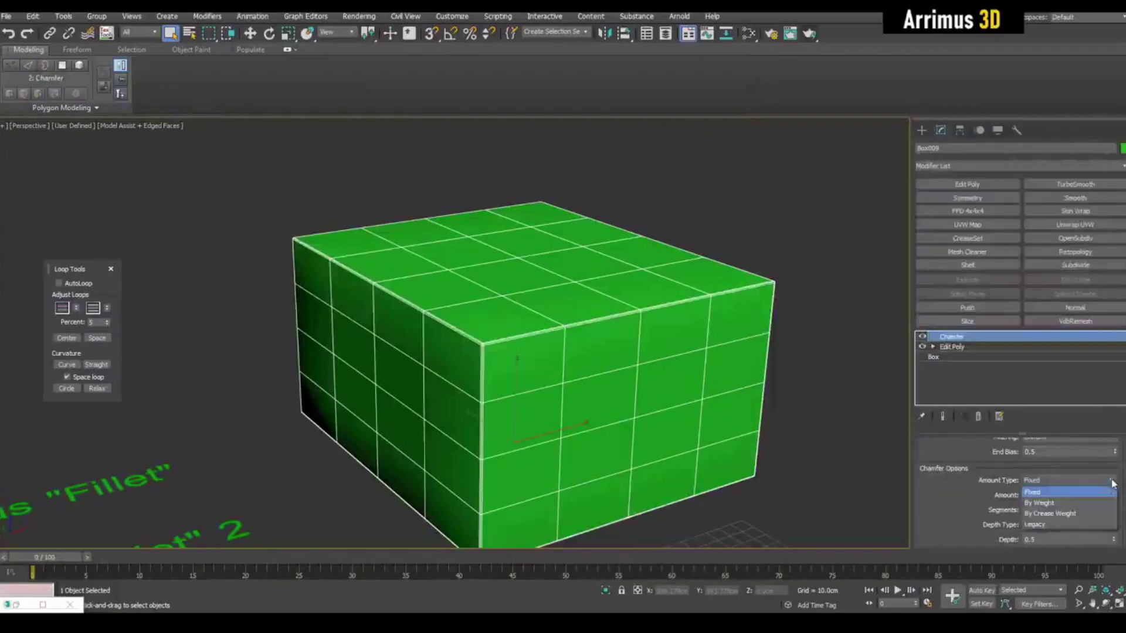
{"action": "left_click", "coordinate": [1066, 515]}
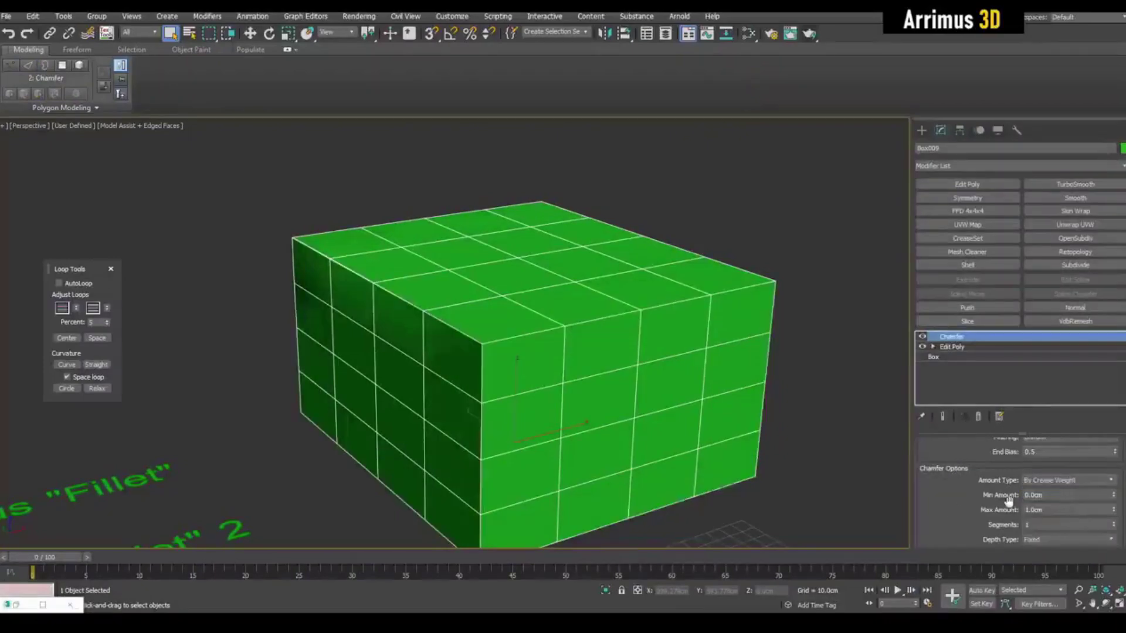
{"action": "left_click_drag", "start_coordinate": [1114, 499], "coordinate": [1120, 418]}
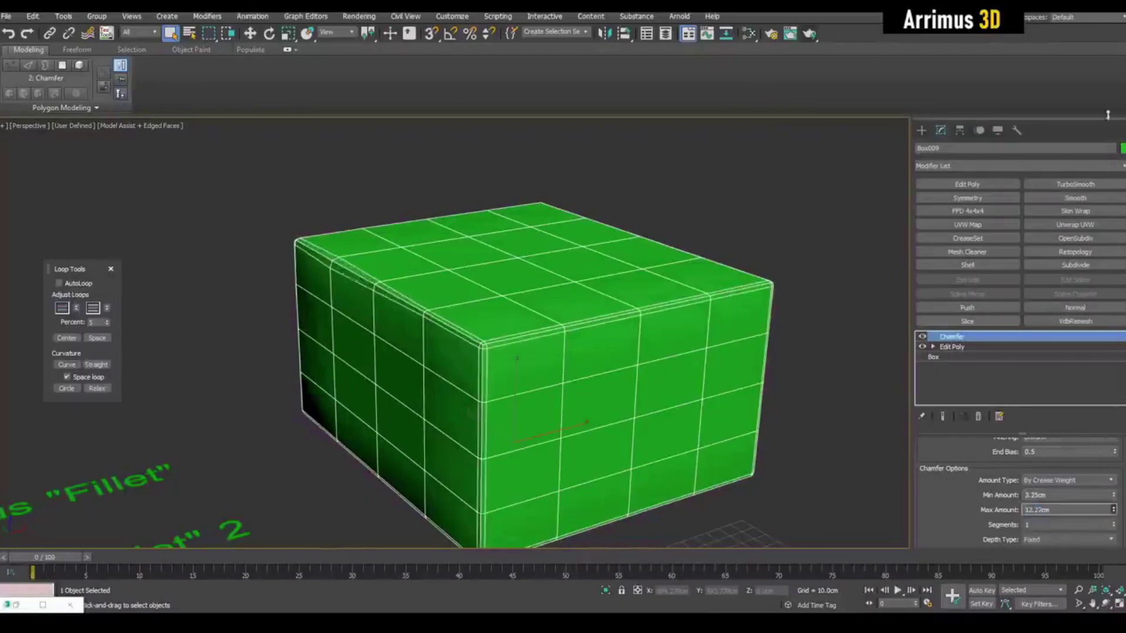
{"action": "type", "text": "86.5"}
{"action": "key", "text": "Return"}
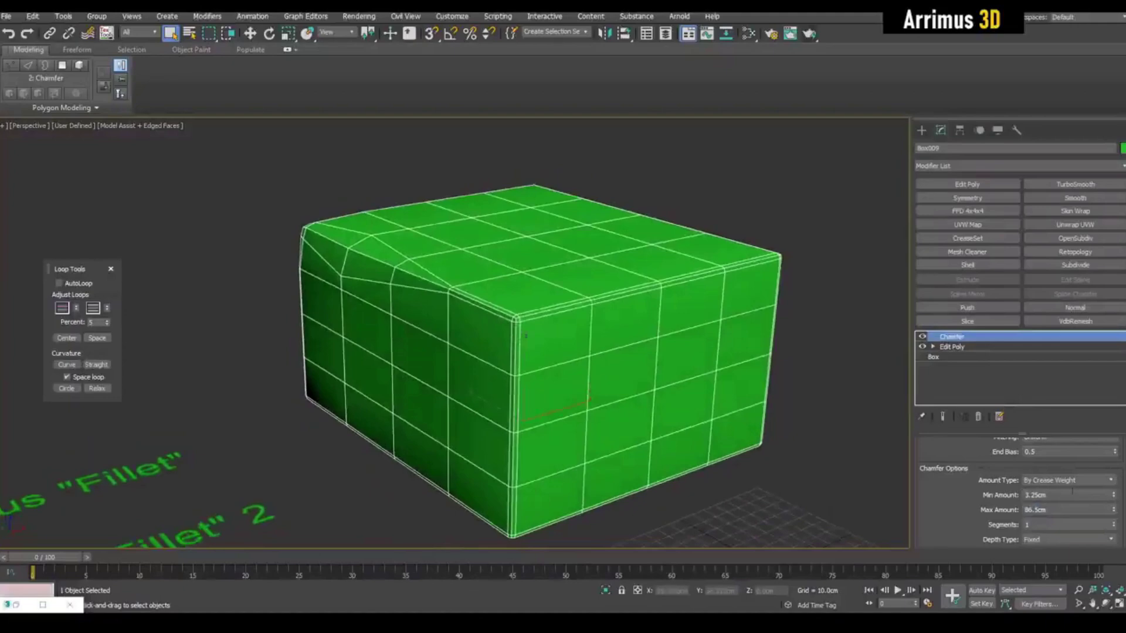
{"action": "left_click_drag", "start_coordinate": [1114, 525], "coordinate": [1114, 501]}
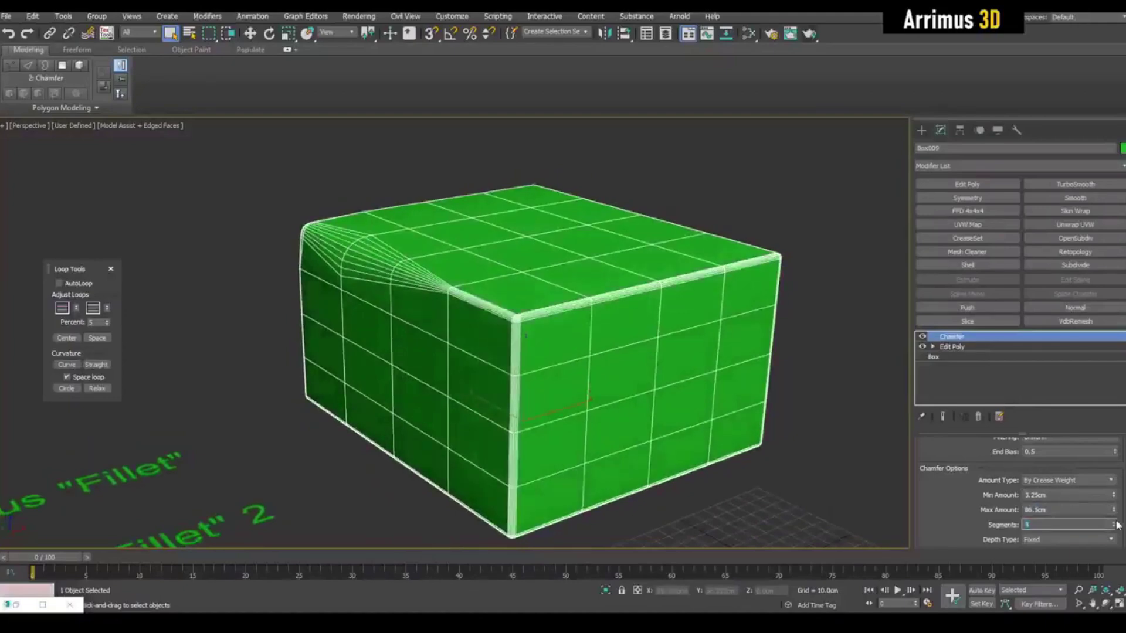
{"action": "middle_click_drag", "start_coordinate": [422, 304], "coordinate": [468, 294], "text": "alt"}
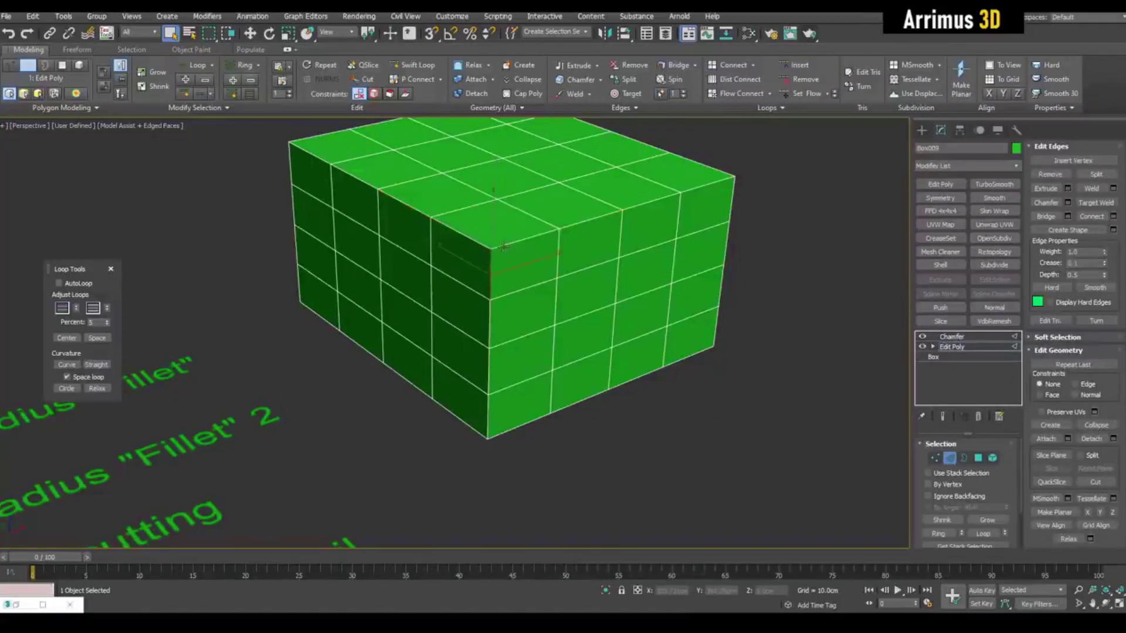
Set a crease on the front edge and view the tapering Chamfer result.
{"action": "middle_click_drag", "start_coordinate": [544, 261], "coordinate": [515, 180], "text": "alt"}
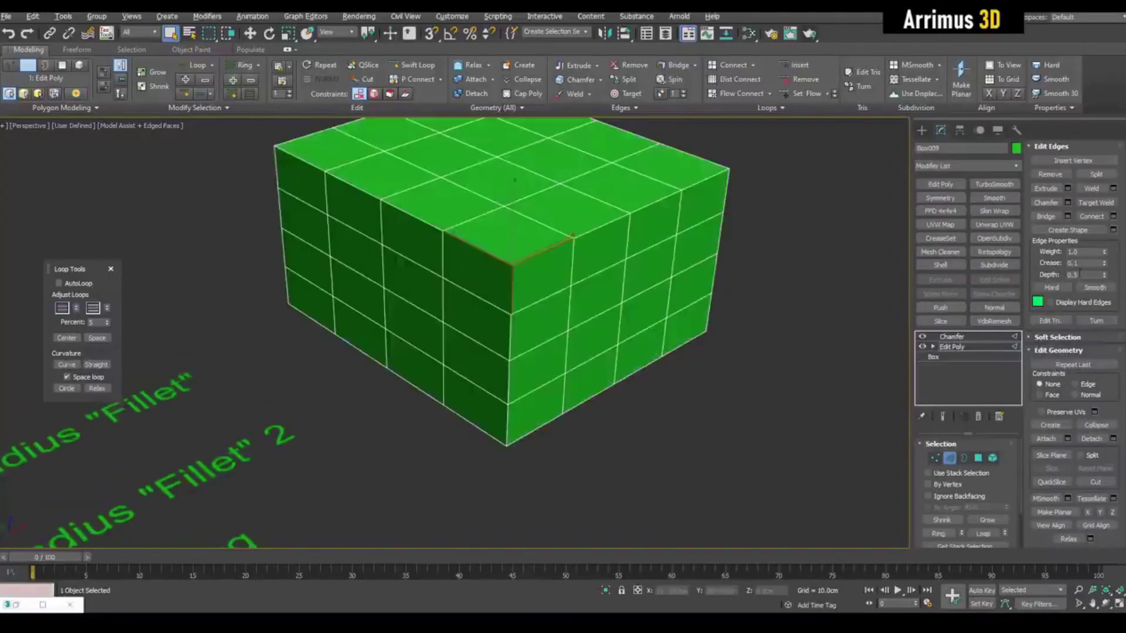
{"action": "left_click_drag", "start_coordinate": [1107, 255], "coordinate": [1101, 251]}
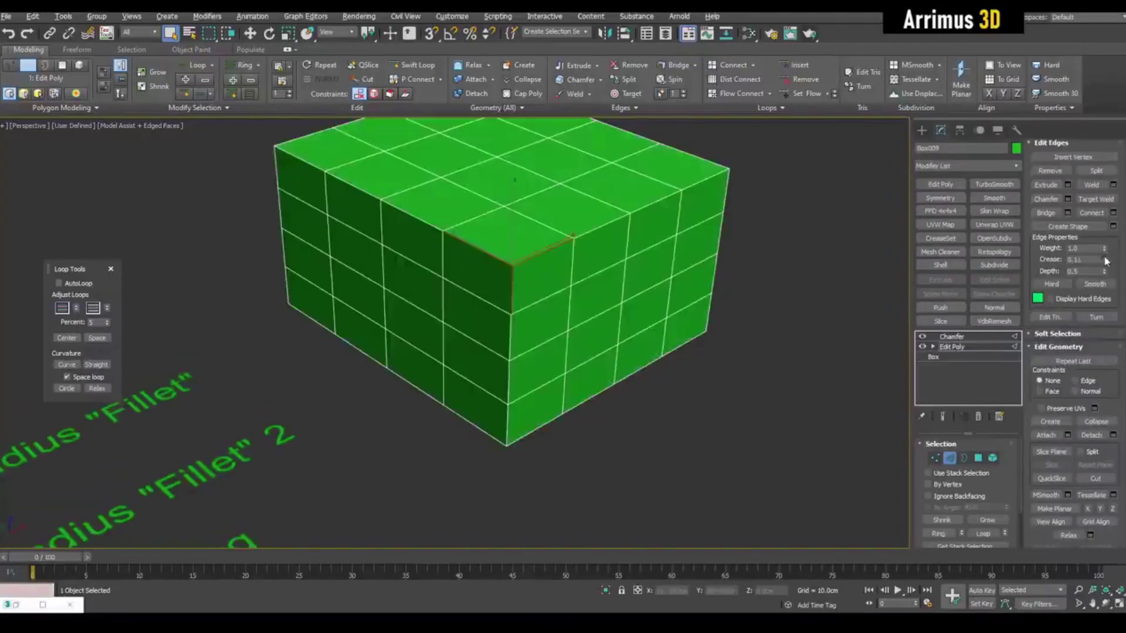
{"action": "left_click", "coordinate": [952, 336]}
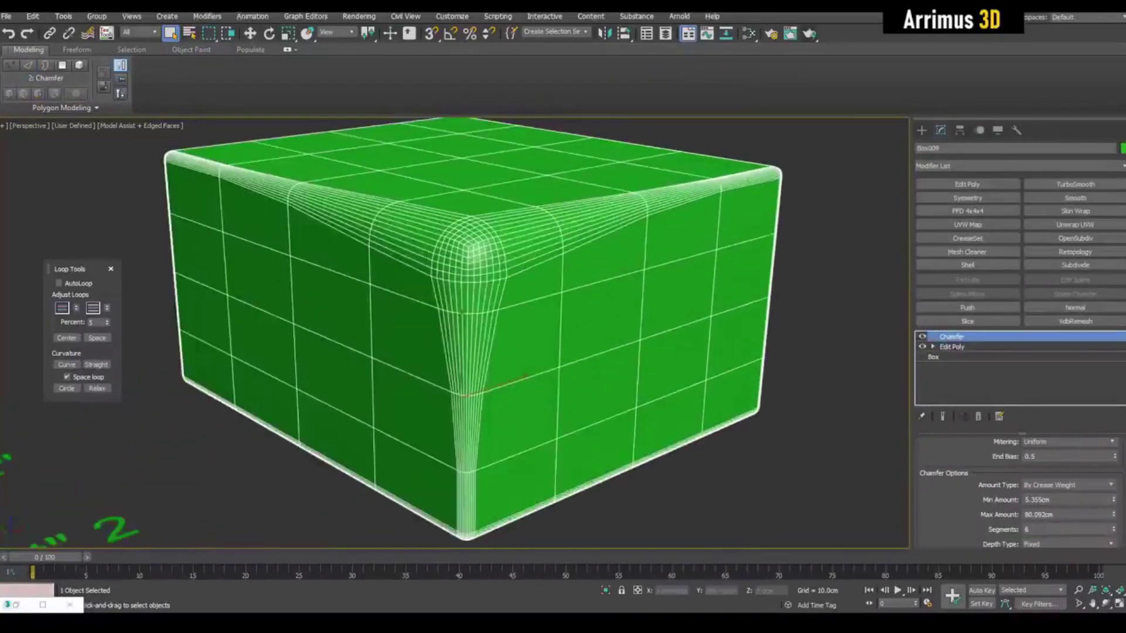
{"action": "mouse_move", "coordinate": [446, 252]}
{"action": "middle_mouse_down", "text": "alt"}
{"action": "mouse_move", "coordinate": [498, 235]}
{"action": "mouse_move", "coordinate": [532, 244]}
{"action": "middle_mouse_up", "text": "alt"}
Add TurboSmooth to the box and set the Chamfer Depth to 0.
{"action": "left_click", "coordinate": [1075, 184]}
{"action": "key", "text": "F4"}
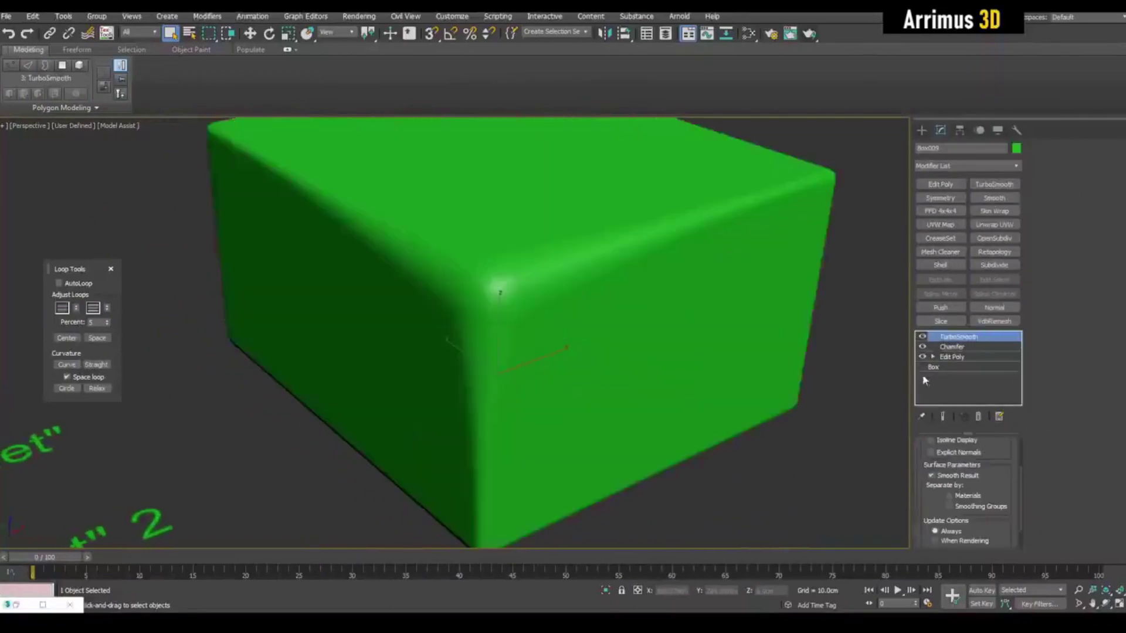
{"action": "scroll", "coordinate": [1005, 443], "scroll_direction": "up", "scroll_amount": 2}
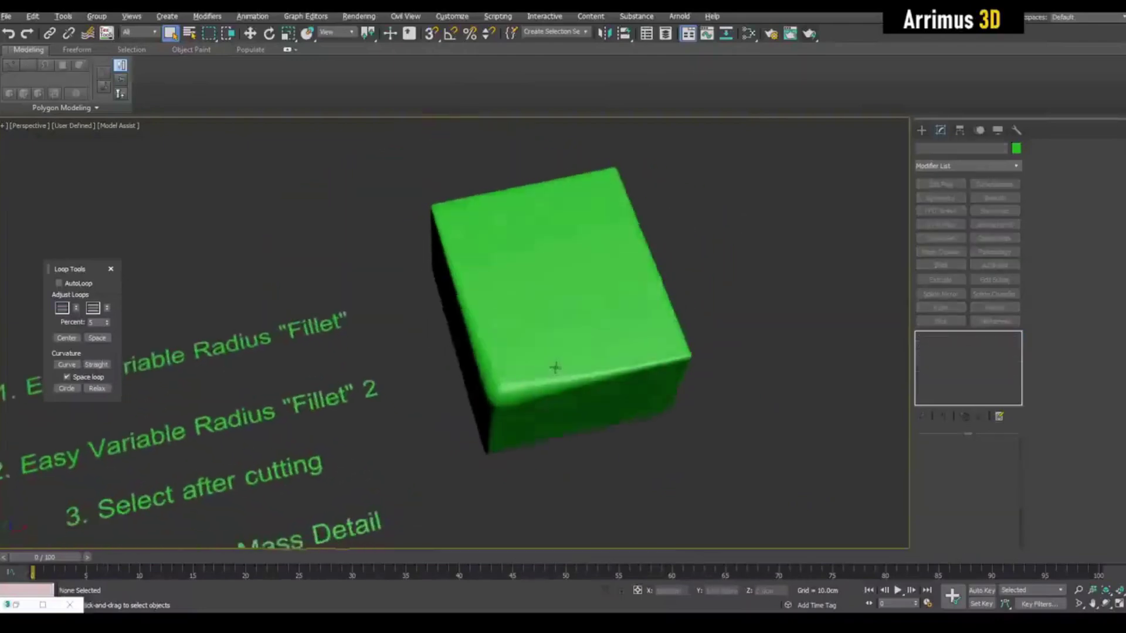
{"action": "left_click", "coordinate": [533, 303]}
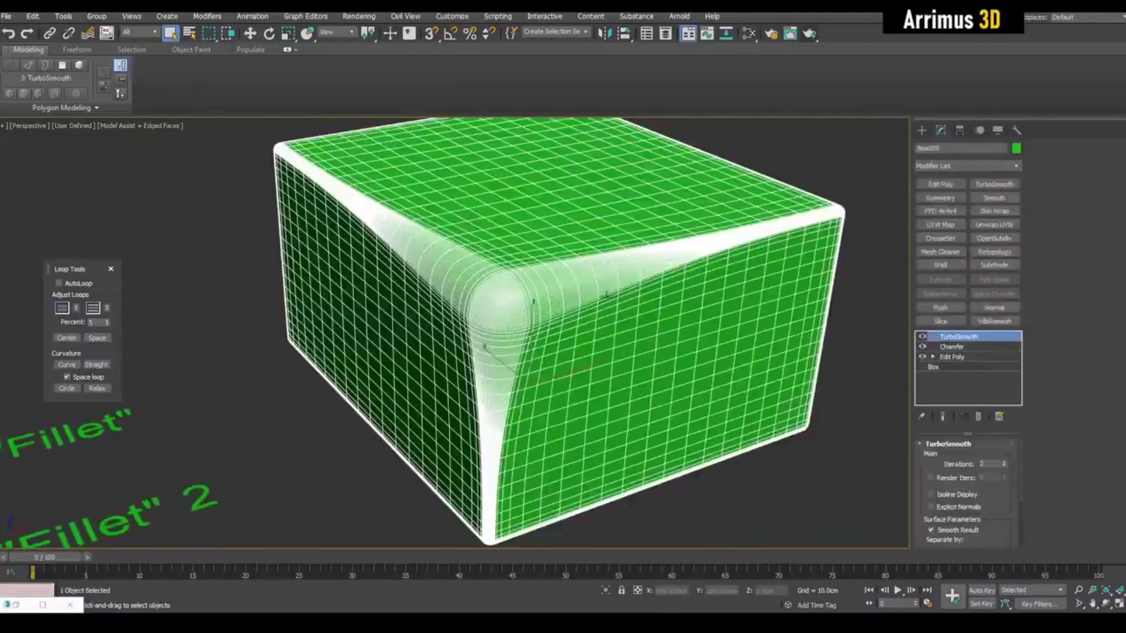
{"action": "left_click", "coordinate": [949, 347]}
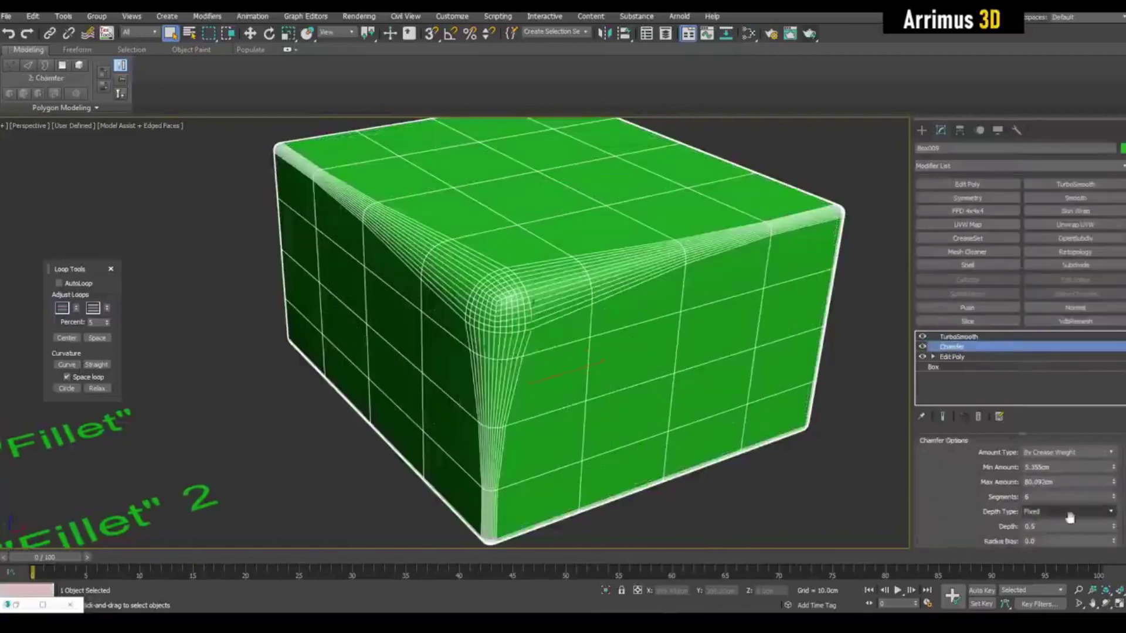
{"action": "left_click_drag", "start_coordinate": [1115, 525], "coordinate": [1116, 550]}
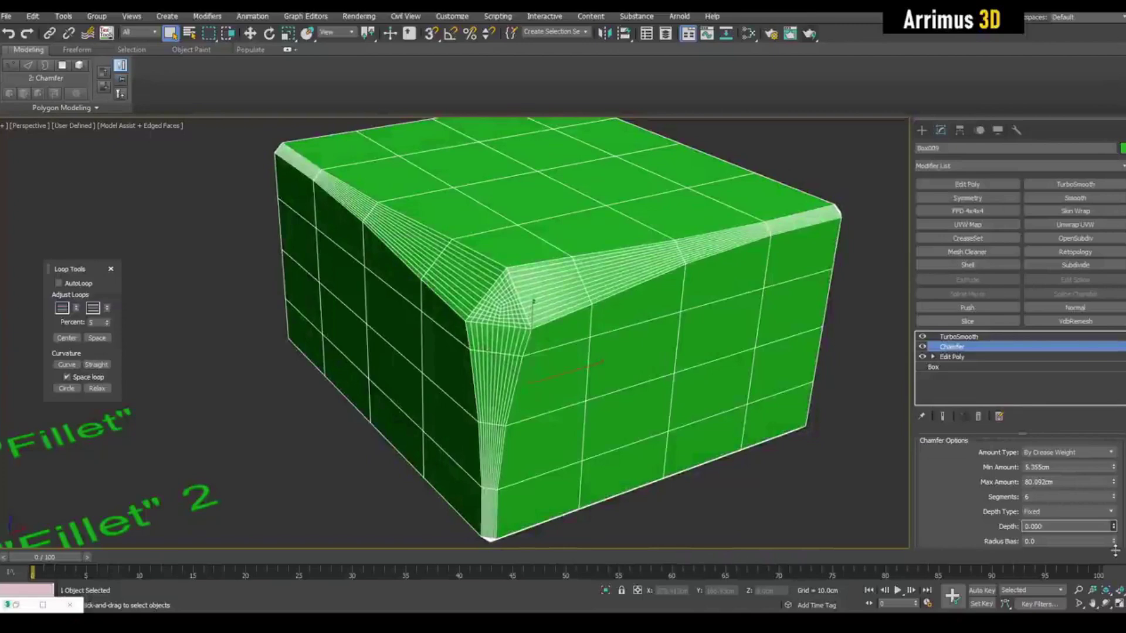
Push the Chamfer Depth to about -0.35 and inspect the pinched corner.
{"action": "mouse_move", "coordinate": [645, 386]}
{"action": "middle_mouse_down", "text": "alt"}
{"action": "mouse_move", "coordinate": [608, 277]}
{"action": "mouse_move", "coordinate": [653, 352]}
{"action": "mouse_move", "coordinate": [650, 334]}
{"action": "mouse_move", "coordinate": [697, 340]}
{"action": "mouse_move", "coordinate": [681, 369]}
{"action": "middle_mouse_up", "text": "alt"}
{"action": "key", "text": "F4"}
{"action": "scroll", "coordinate": [610, 337], "scroll_direction": "down", "scroll_amount": 5}
{"action": "scroll", "coordinate": [652, 335], "scroll_direction": "up", "scroll_amount": 5}
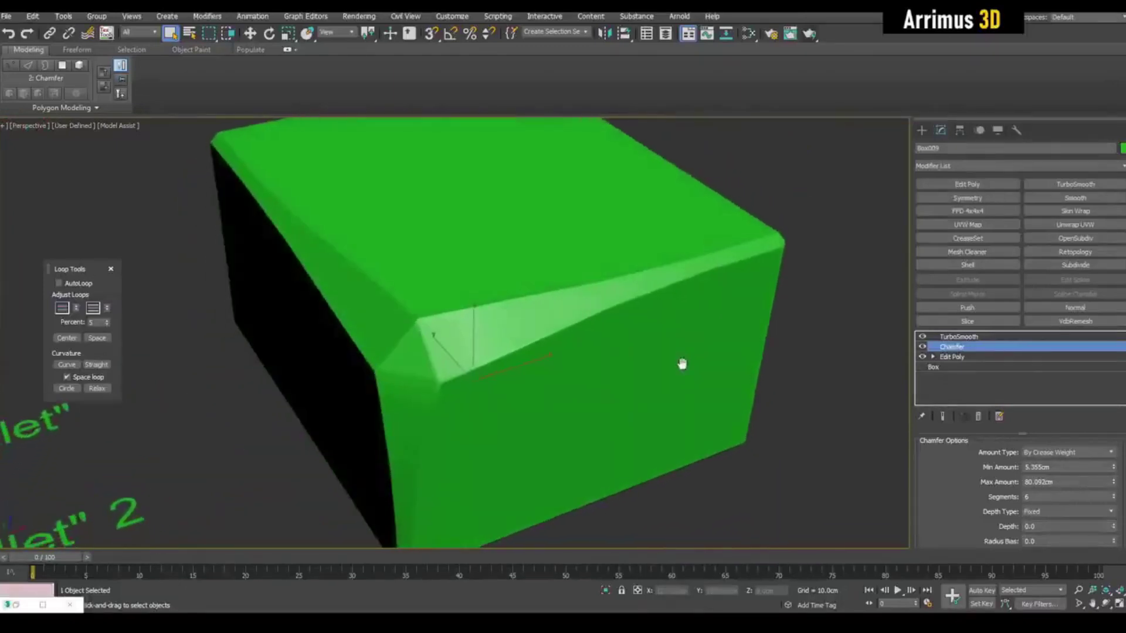
{"action": "scroll", "coordinate": [681, 370], "scroll_direction": "down", "scroll_amount": 3}
{"action": "left_click_drag", "start_coordinate": [1116, 526], "coordinate": [1113, 530]}
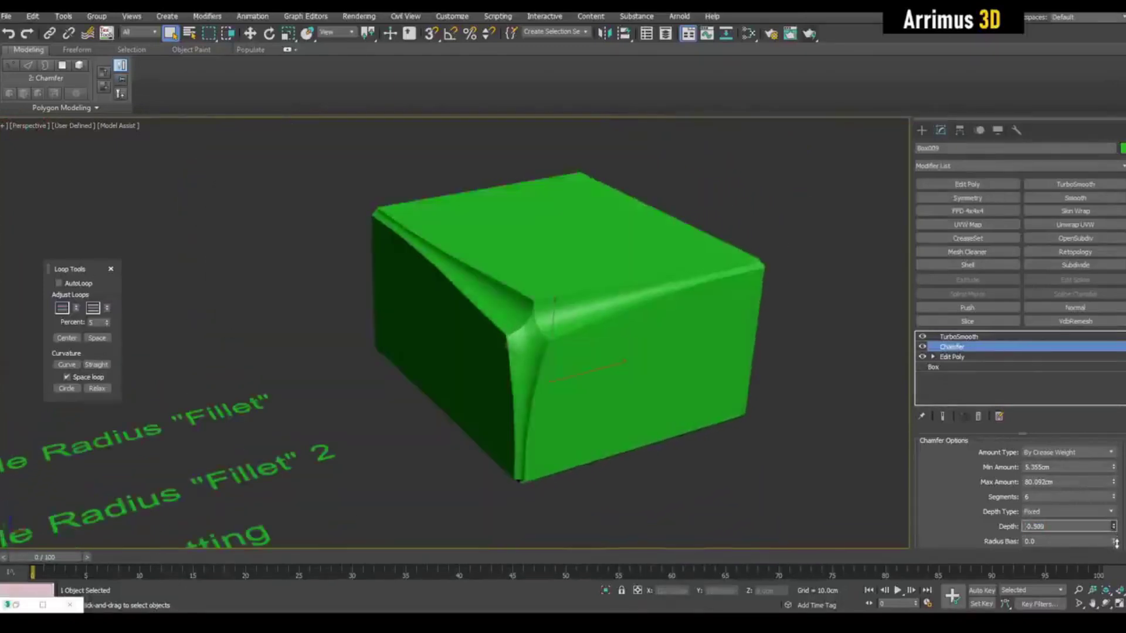
{"action": "scroll", "coordinate": [770, 422], "scroll_direction": "up", "scroll_amount": 4}
{"action": "key", "text": "F4"}
{"action": "key", "text": "F4"}
{"action": "scroll", "coordinate": [579, 340], "scroll_direction": "down", "scroll_amount": 4}
{"action": "left_click", "coordinate": [704, 302]}
{"action": "middle_click_drag", "start_coordinate": [703, 302], "coordinate": [475, 320], "text": "alt"}
{"action": "scroll", "coordinate": [475, 320], "scroll_direction": "up", "scroll_amount": 5}
{"action": "scroll", "coordinate": [475, 320], "scroll_direction": "down", "scroll_amount": 3}
{"action": "scroll", "coordinate": [475, 321], "scroll_direction": "down", "scroll_amount": 3}
{"action": "middle_click_drag", "start_coordinate": [476, 321], "coordinate": [553, 313], "text": "alt"}
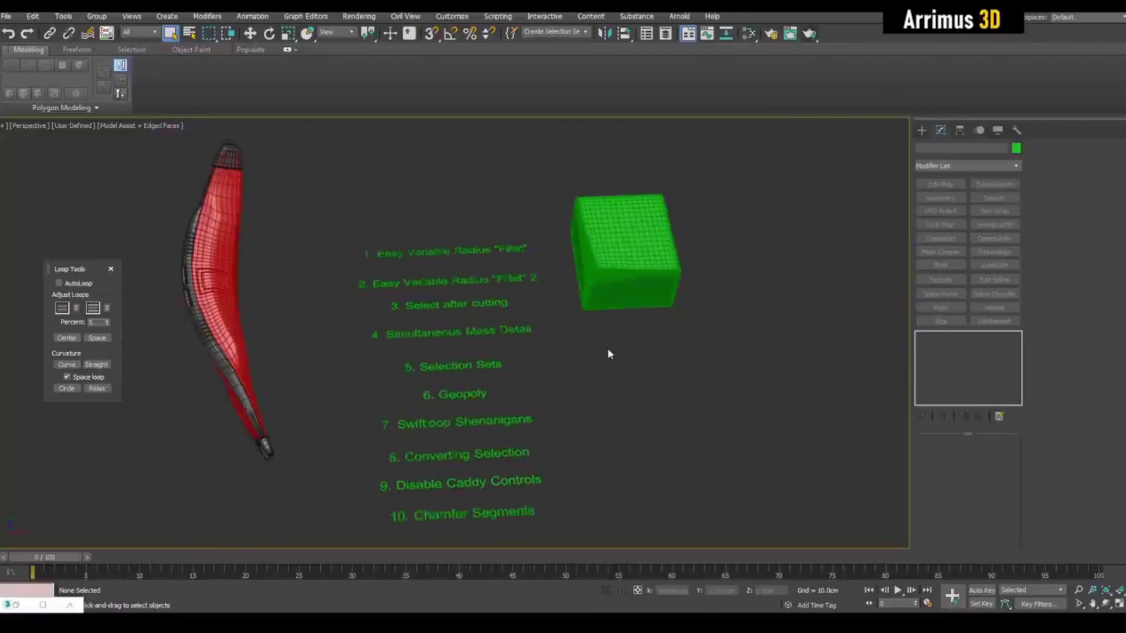
Create a sphere beside the box, add Edit Poly, and set its object colour to grey.
{"action": "key", "text": "p"}
{"action": "key", "text": "s"}
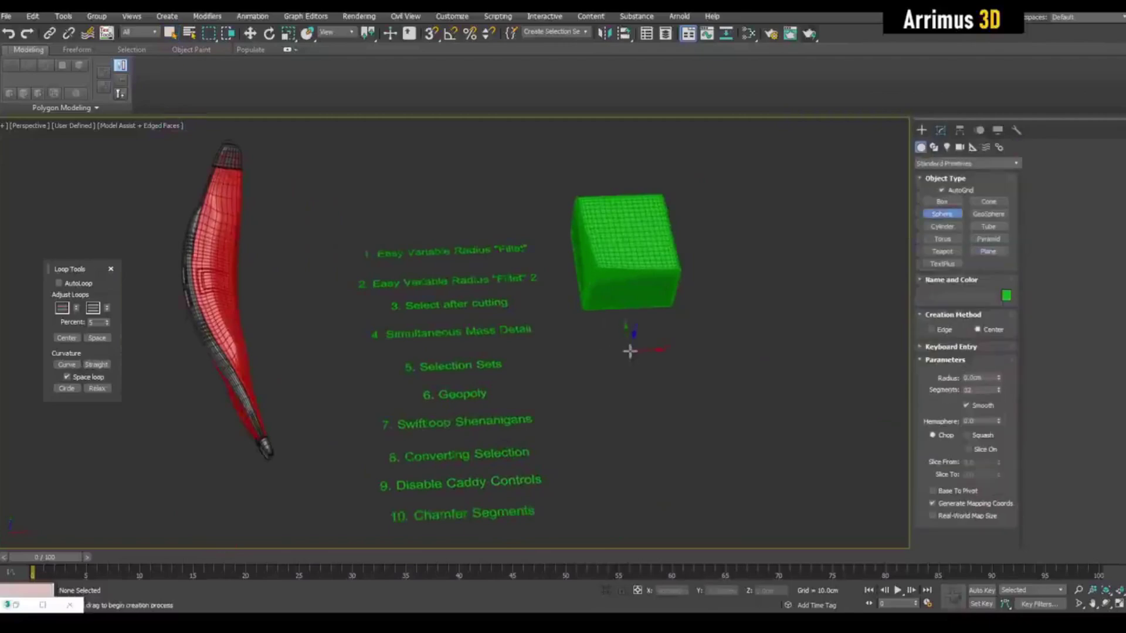
{"action": "left_click_drag", "start_coordinate": [634, 348], "coordinate": [668, 396]}
{"action": "key", "text": "w"}
{"action": "scroll", "coordinate": [627, 357], "scroll_direction": "up", "scroll_amount": 5}
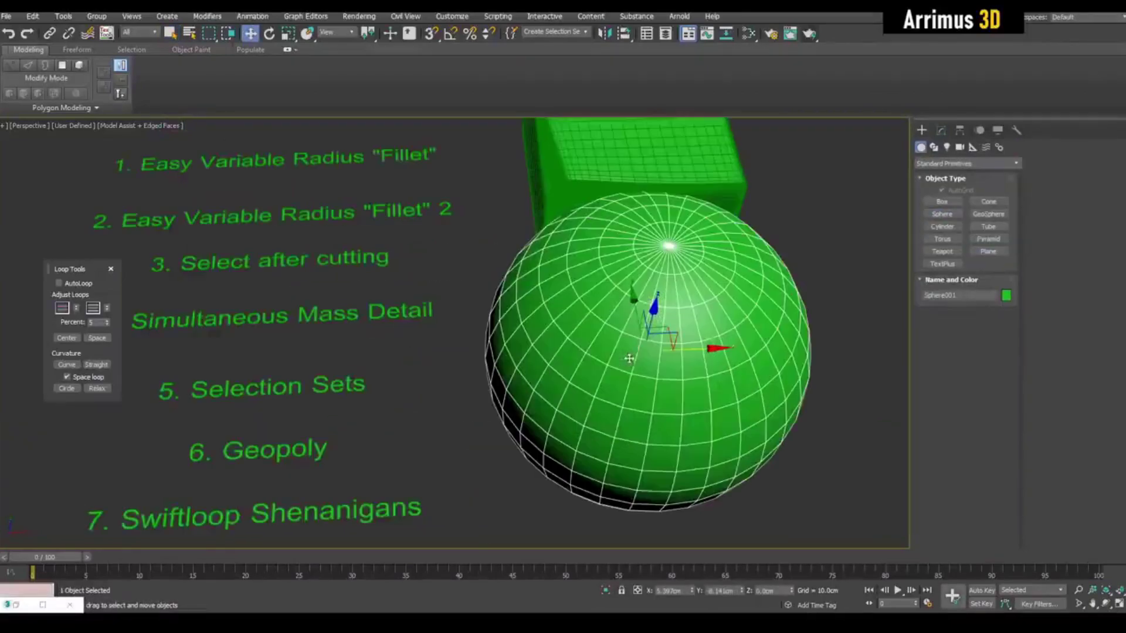
{"action": "left_click", "coordinate": [940, 184]}
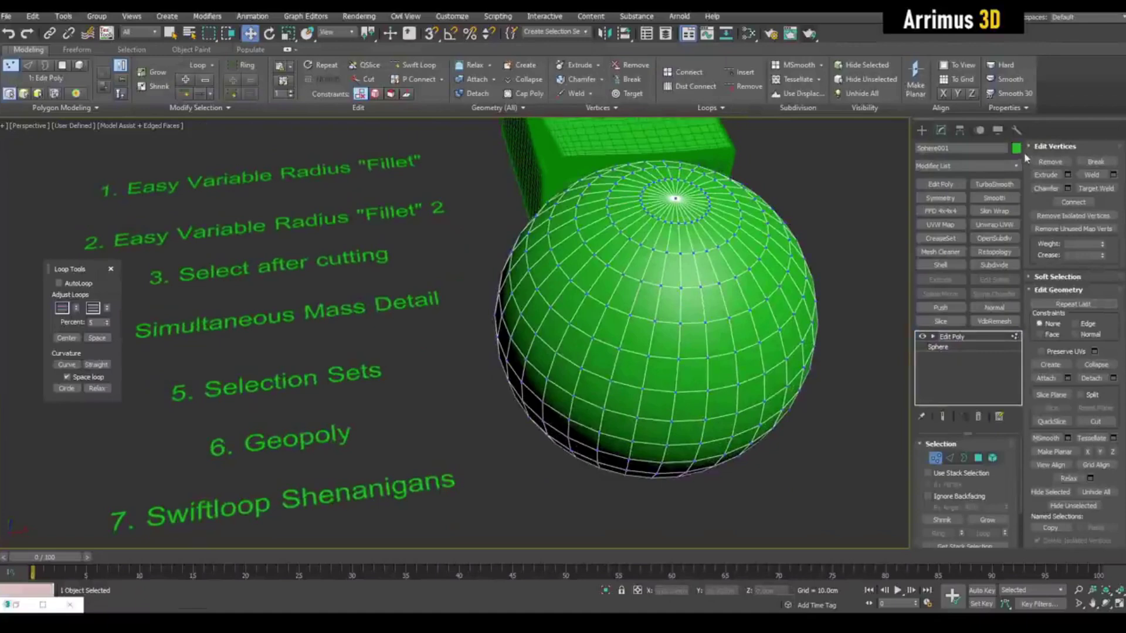
{"action": "left_click", "coordinate": [1015, 147]}
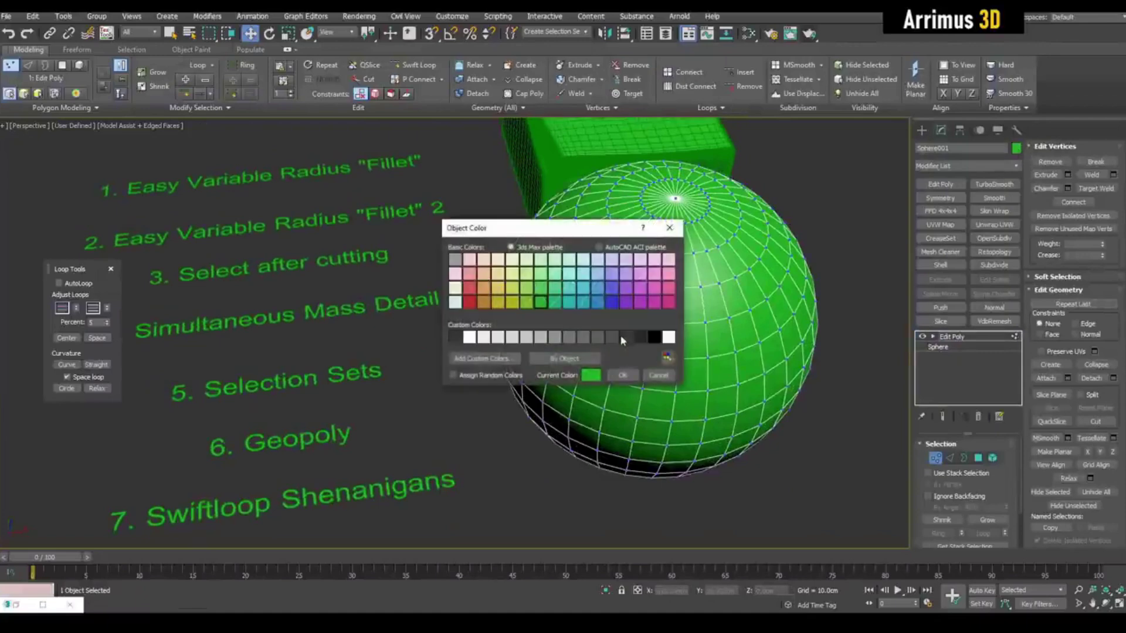
{"action": "left_click", "coordinate": [622, 380]}
{"action": "scroll", "coordinate": [590, 333], "scroll_direction": "up", "scroll_amount": 2}
Add TurboSmooth and a second Edit Poly modifier on top of the grey sphere.
{"action": "middle_click_drag", "start_coordinate": [590, 333], "coordinate": [616, 351], "text": "alt"}
{"action": "key", "text": "1"}
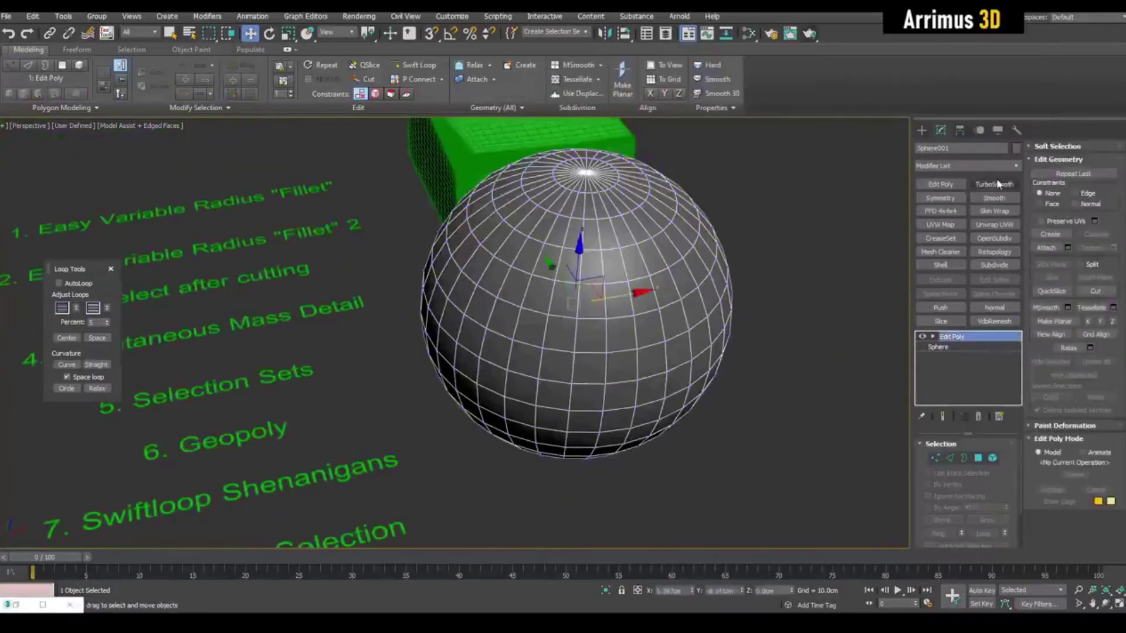
{"action": "left_click", "coordinate": [993, 184]}
{"action": "left_click", "coordinate": [941, 183]}
{"action": "scroll", "coordinate": [615, 349], "scroll_direction": "up", "scroll_amount": 4}
{"action": "key", "text": "1"}
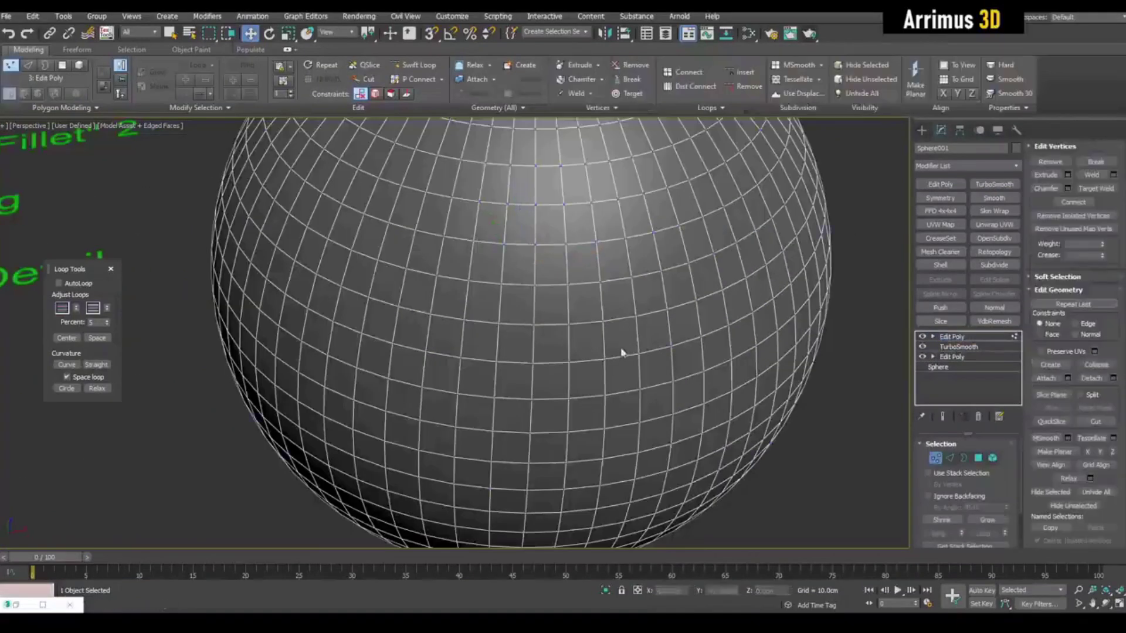
{"action": "scroll", "coordinate": [617, 347], "scroll_direction": "up", "scroll_amount": 2}
Cut a hexagonal outline of new edges into the sphere's surface.
{"action": "key", "text": "alt+c"}
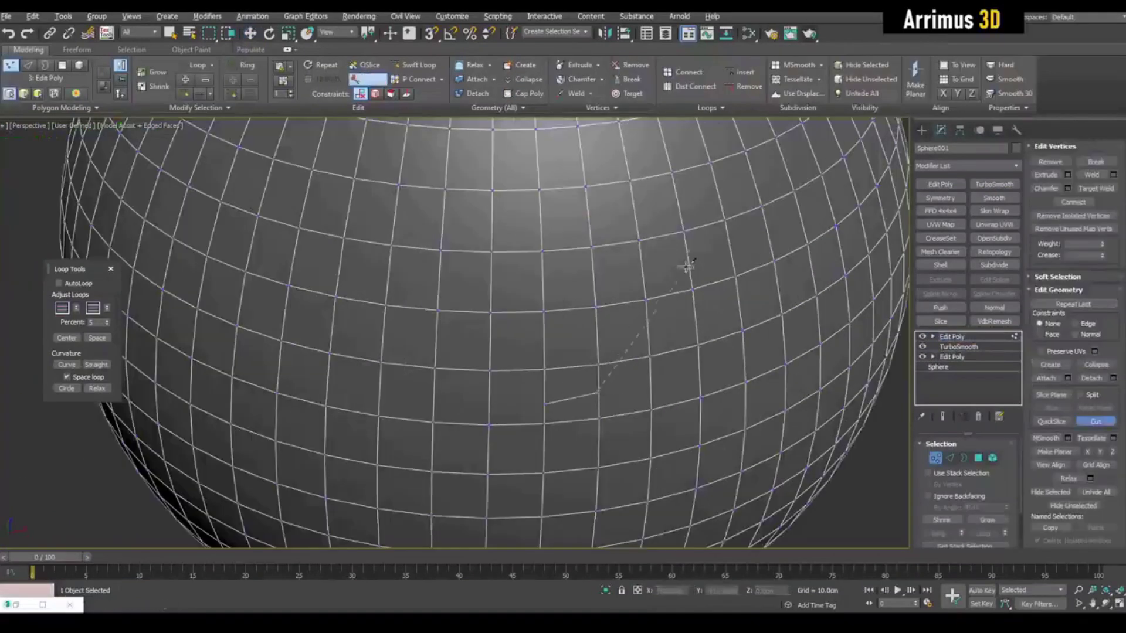
{"action": "left_click", "coordinate": [690, 254]}
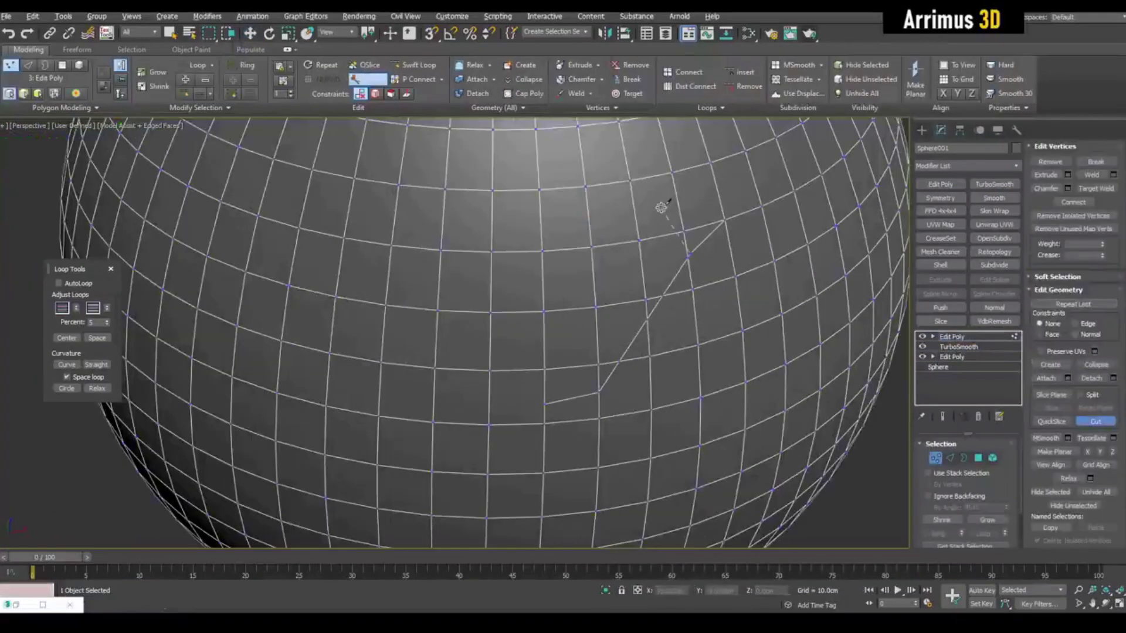
{"action": "left_click", "coordinate": [450, 221]}
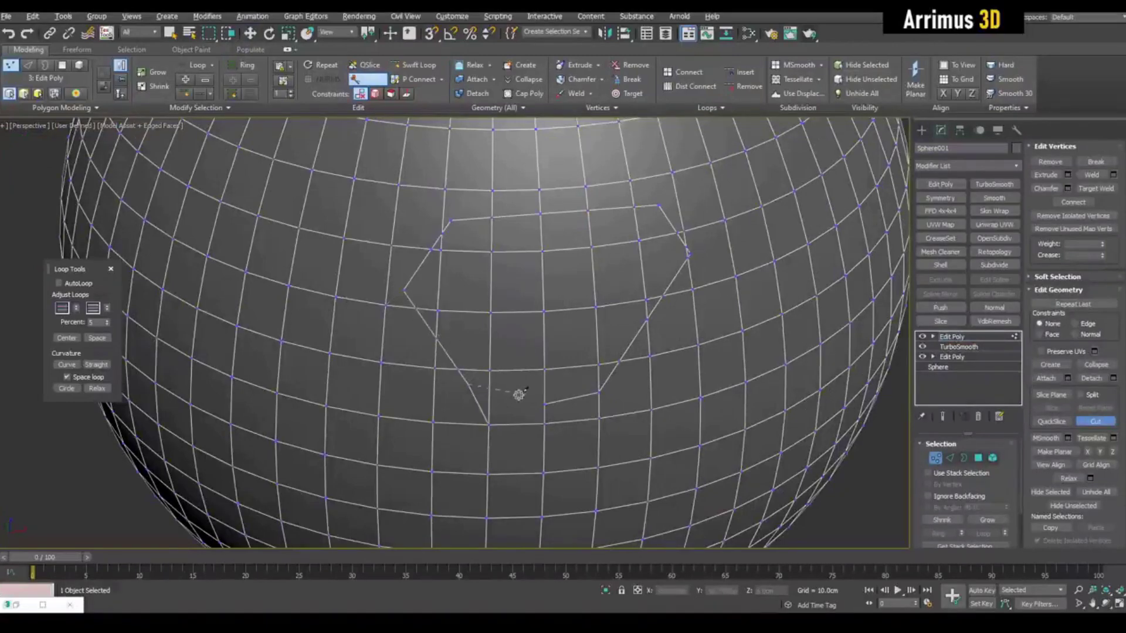
{"action": "right_click", "coordinate": [669, 324]}
{"action": "scroll", "coordinate": [673, 344], "scroll_direction": "down", "scroll_amount": 5}
{"action": "scroll", "coordinate": [679, 366], "scroll_direction": "down", "scroll_amount": 2}
Select the polygons inside the hexagon, then return to the TurboSmooth level.
{"action": "left_click", "coordinate": [933, 338]}
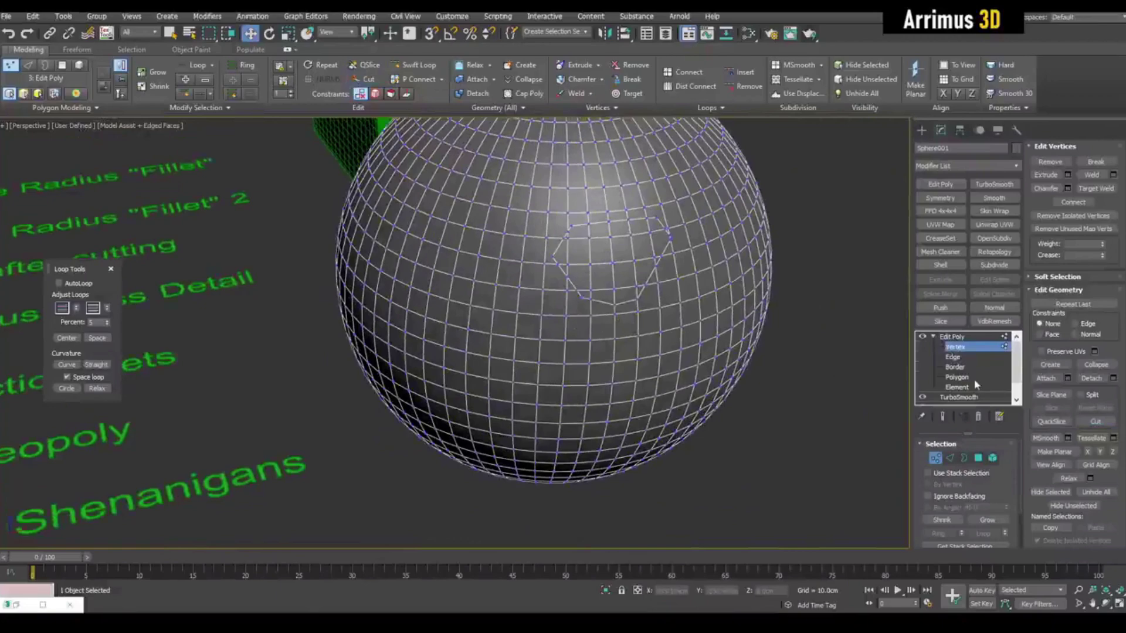
{"action": "left_click", "coordinate": [957, 376]}
{"action": "scroll", "coordinate": [765, 262], "scroll_direction": "up", "scroll_amount": 3}
{"action": "left_click", "coordinate": [654, 251]}
{"action": "scroll", "coordinate": [669, 246], "scroll_direction": "up", "scroll_amount": 5}
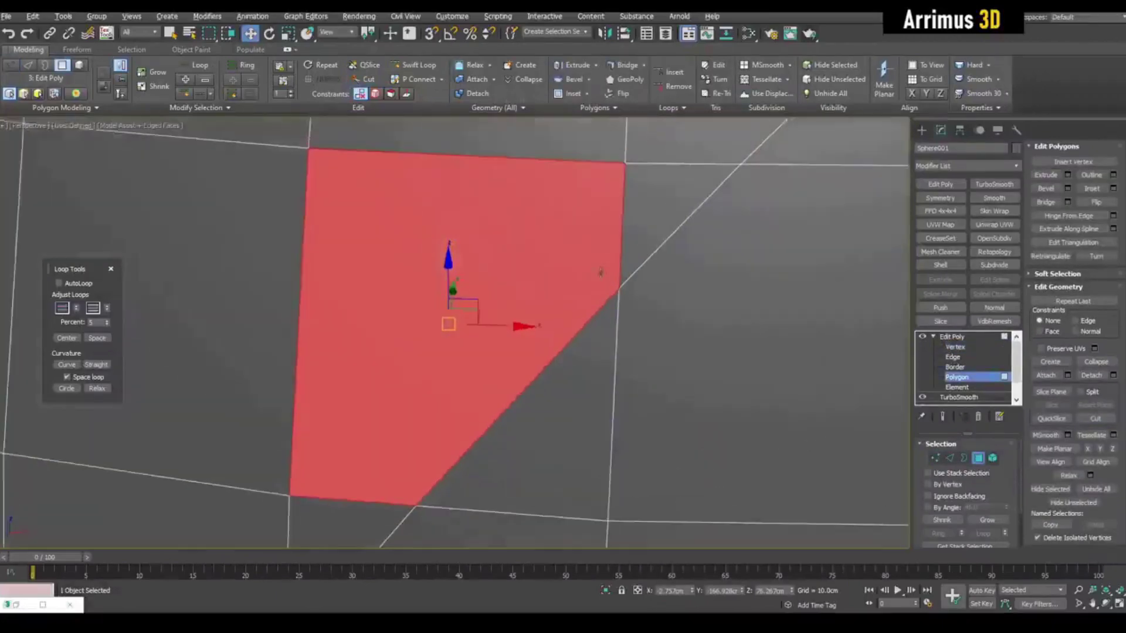
{"action": "scroll", "coordinate": [600, 272], "scroll_direction": "down", "scroll_amount": 5}
{"action": "scroll", "coordinate": [607, 255], "scroll_direction": "up", "scroll_amount": 5}
{"action": "key", "text": "q"}
{"action": "left_click", "coordinate": [609, 240], "text": "ctrl"}
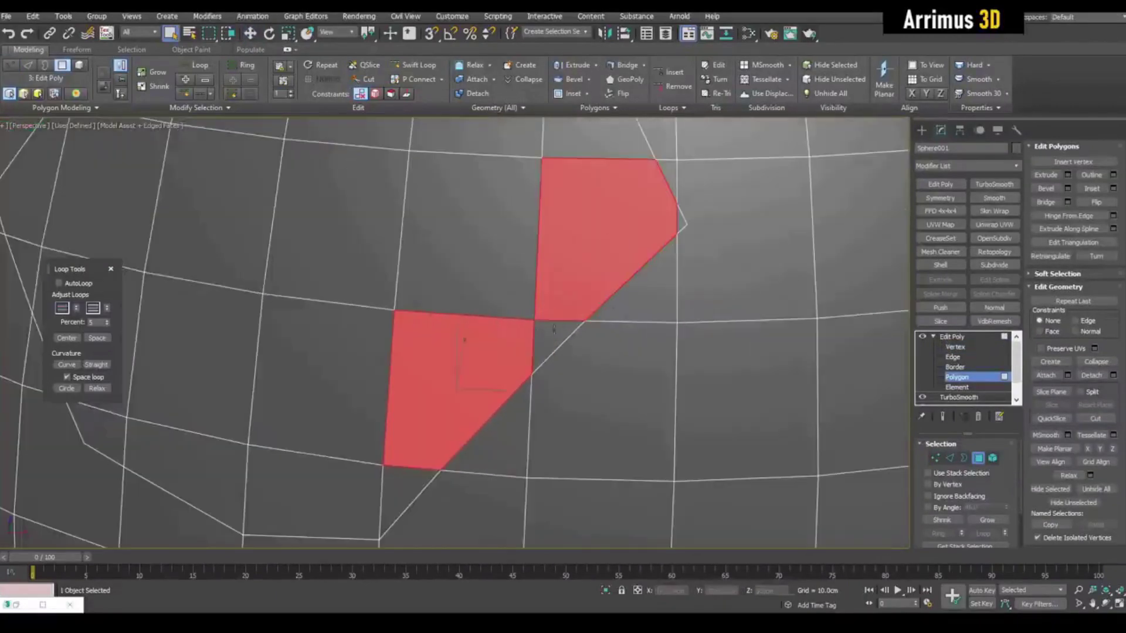
{"action": "left_click", "coordinate": [553, 338], "text": "ctrl"}
{"action": "left_click", "coordinate": [515, 284], "text": "ctrl"}
{"action": "scroll", "coordinate": [516, 284], "scroll_direction": "down", "scroll_amount": 5}
{"action": "scroll", "coordinate": [528, 264], "scroll_direction": "up", "scroll_amount": 5}
{"action": "scroll", "coordinate": [597, 278], "scroll_direction": "up", "scroll_amount": 3}
{"action": "scroll", "coordinate": [595, 278], "scroll_direction": "down", "scroll_amount": 5}
{"action": "scroll", "coordinate": [530, 285], "scroll_direction": "down", "scroll_amount": 3}
{"action": "scroll", "coordinate": [557, 312], "scroll_direction": "up", "scroll_amount": 2}
{"action": "scroll", "coordinate": [566, 253], "scroll_direction": "down", "scroll_amount": 2}
{"action": "key", "text": "5"}
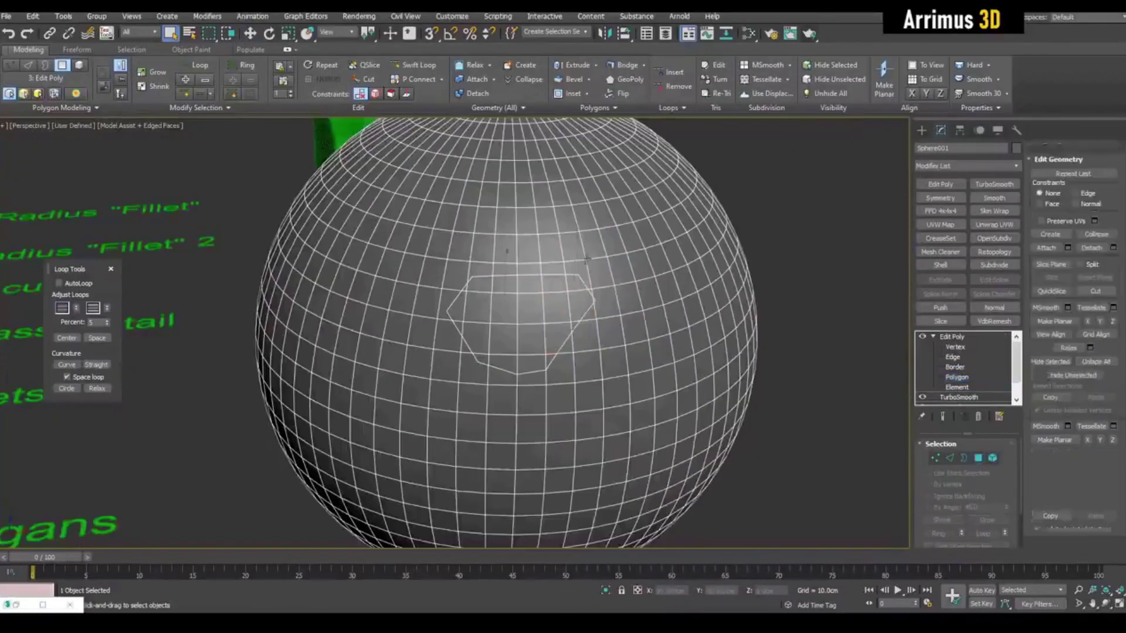
{"action": "key", "text": "4"}
{"action": "scroll", "coordinate": [540, 314], "scroll_direction": "up", "scroll_amount": 3}
{"action": "scroll", "coordinate": [540, 308], "scroll_direction": "down", "scroll_amount": 3}
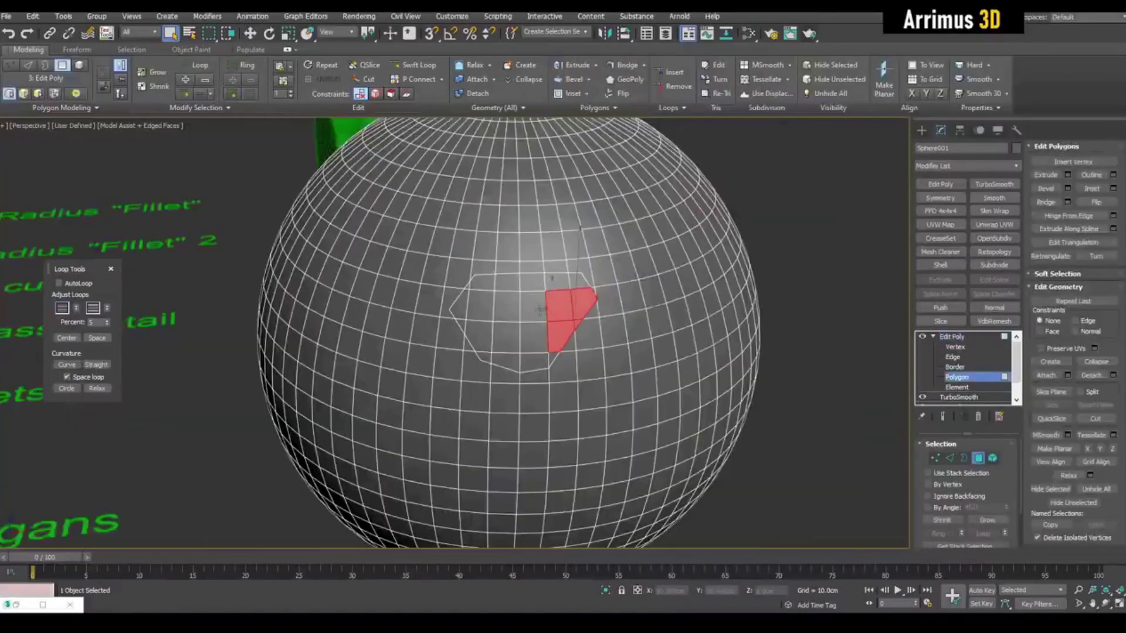
{"action": "left_click", "coordinate": [952, 337]}
Enable Split in vertex mode and cut another freeform patch outline into the sphere.
{"action": "right_click", "coordinate": [958, 337]}
{"action": "left_click", "coordinate": [985, 355]}
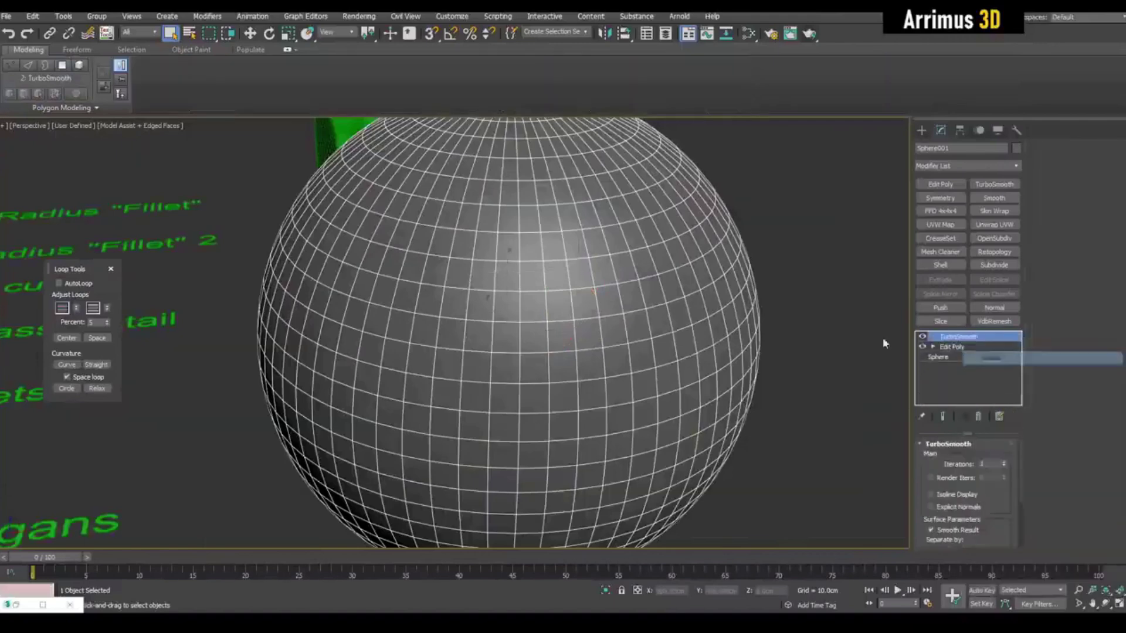
{"action": "key", "text": "1"}
{"action": "scroll", "coordinate": [633, 322], "scroll_direction": "up", "scroll_amount": 3}
{"action": "scroll", "coordinate": [664, 316], "scroll_direction": "down", "scroll_amount": 1}
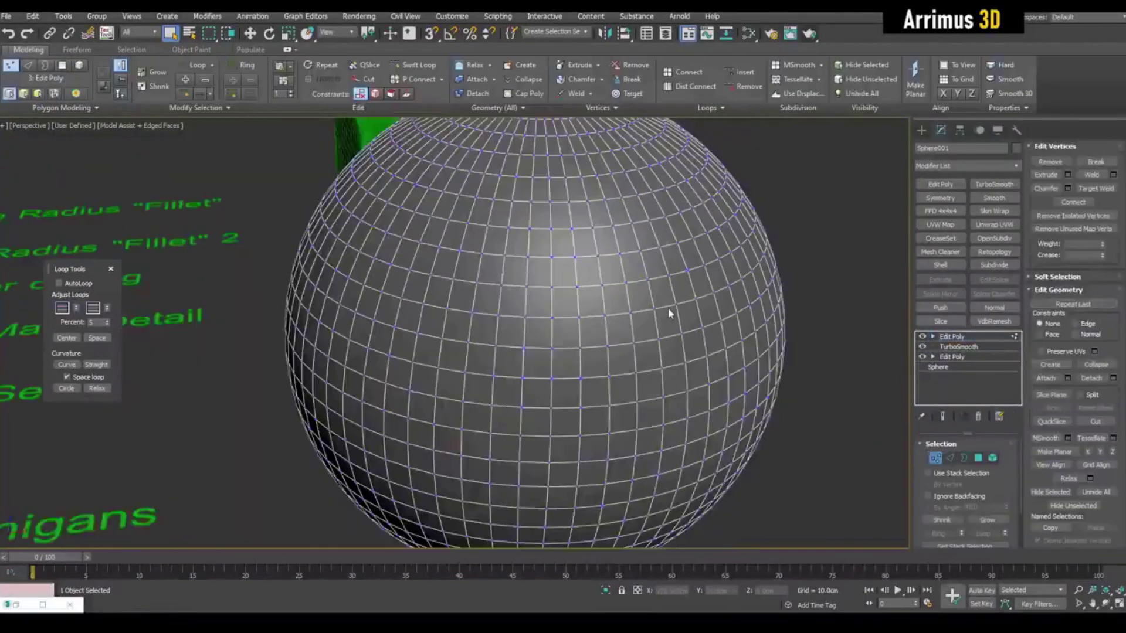
{"action": "left_click", "coordinate": [1090, 397]}
{"action": "scroll", "coordinate": [556, 340], "scroll_direction": "up", "scroll_amount": 3}
{"action": "key", "text": "alt+c"}
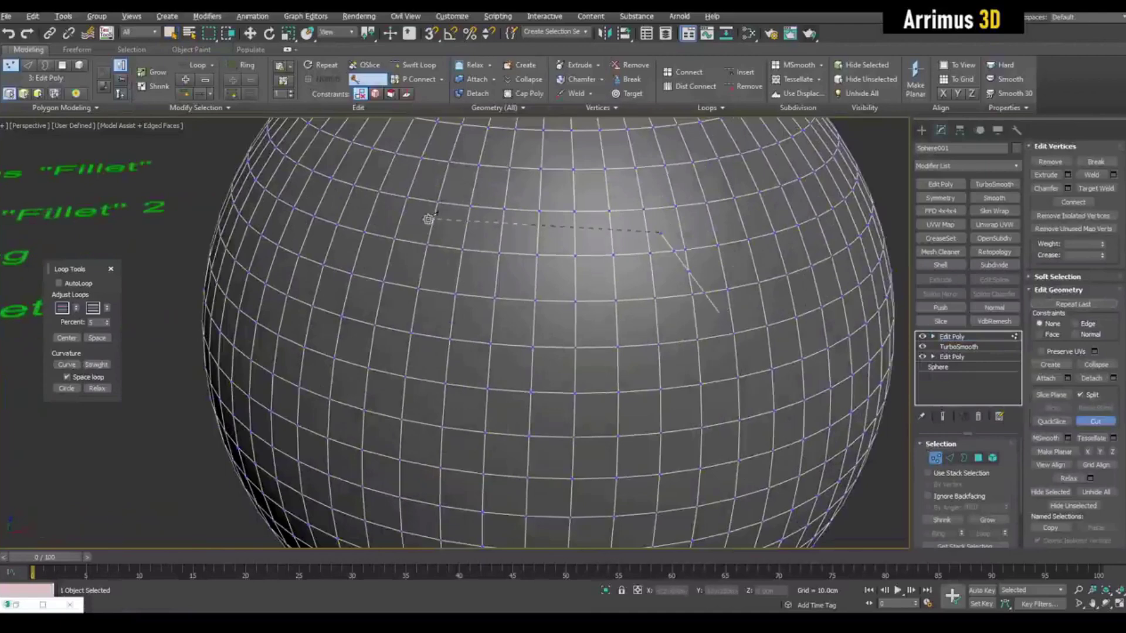
{"action": "left_click", "coordinate": [426, 219]}
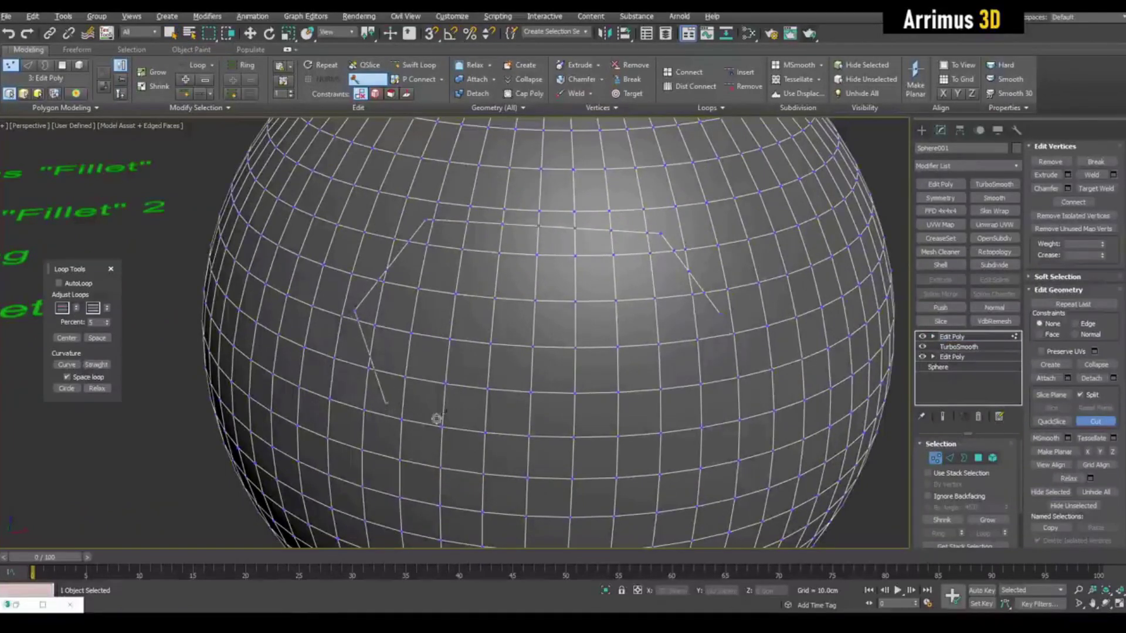
{"action": "left_click", "coordinate": [596, 428]}
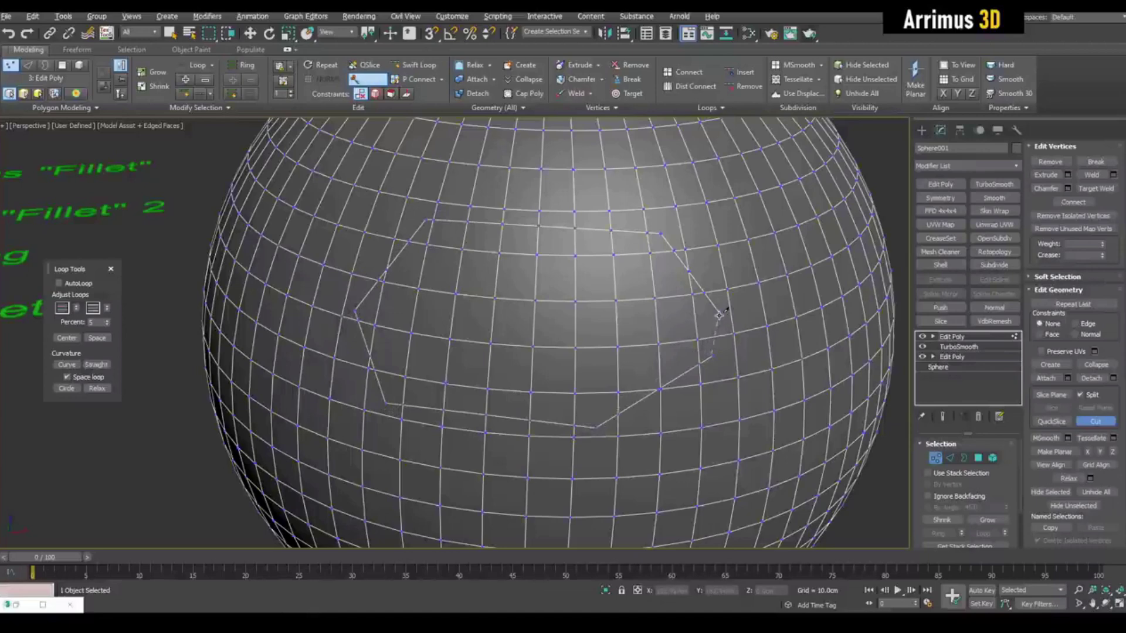
{"action": "right_click", "coordinate": [741, 304]}
Select the cut patches at Element level and invert the selection twice.
{"action": "middle_click_drag", "start_coordinate": [802, 369], "coordinate": [786, 385]}
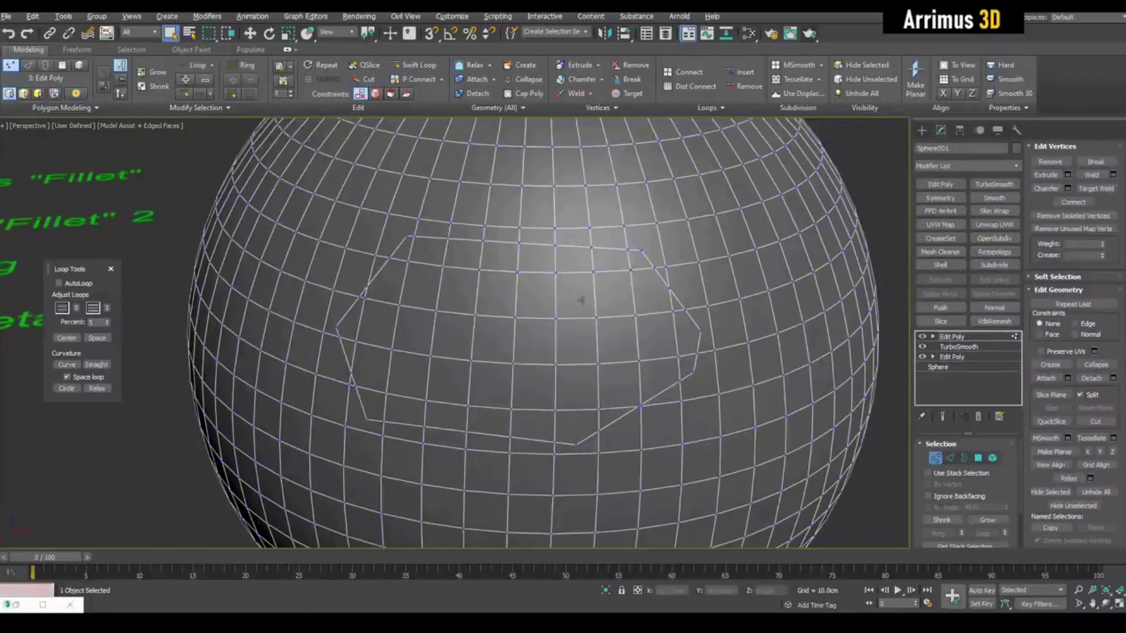
{"action": "left_click", "coordinate": [932, 338]}
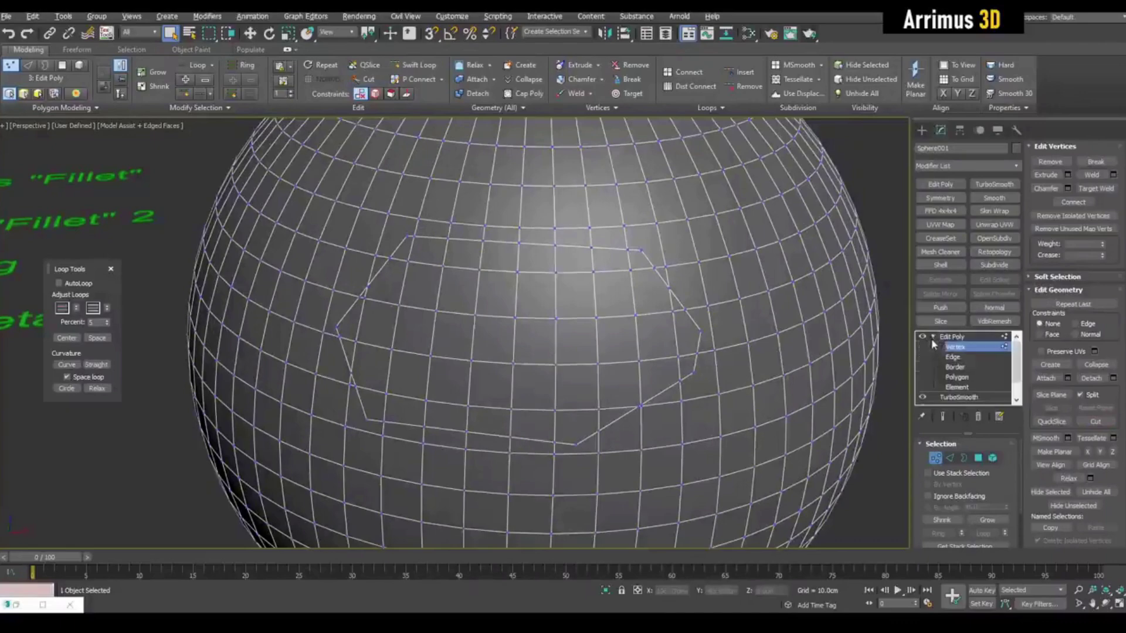
{"action": "left_click", "coordinate": [957, 386]}
{"action": "left_click", "coordinate": [554, 289]}
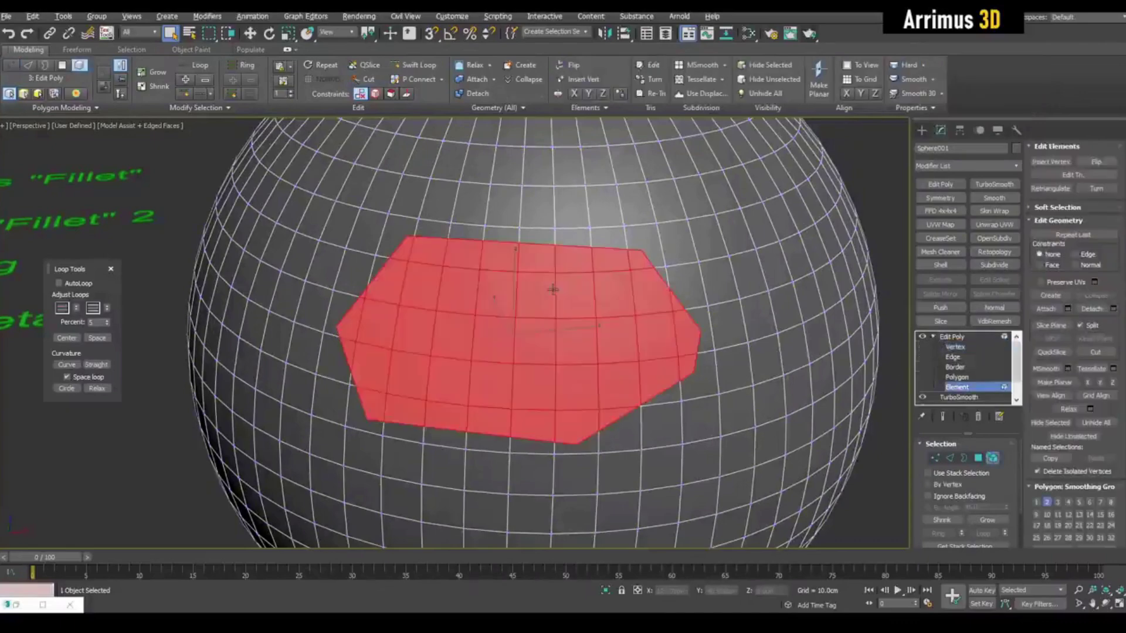
{"action": "scroll", "coordinate": [555, 289], "scroll_direction": "down", "scroll_amount": 3}
{"action": "scroll", "coordinate": [629, 343], "scroll_direction": "up", "scroll_amount": 4}
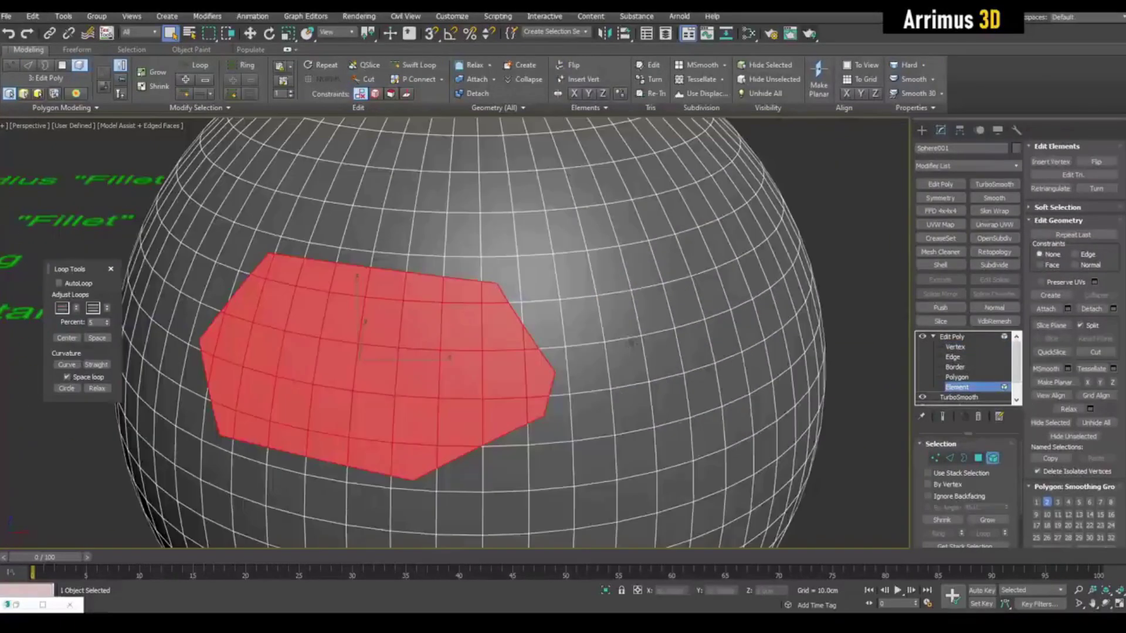
{"action": "key", "text": "1"}
{"action": "scroll", "coordinate": [651, 318], "scroll_direction": "down", "scroll_amount": 2}
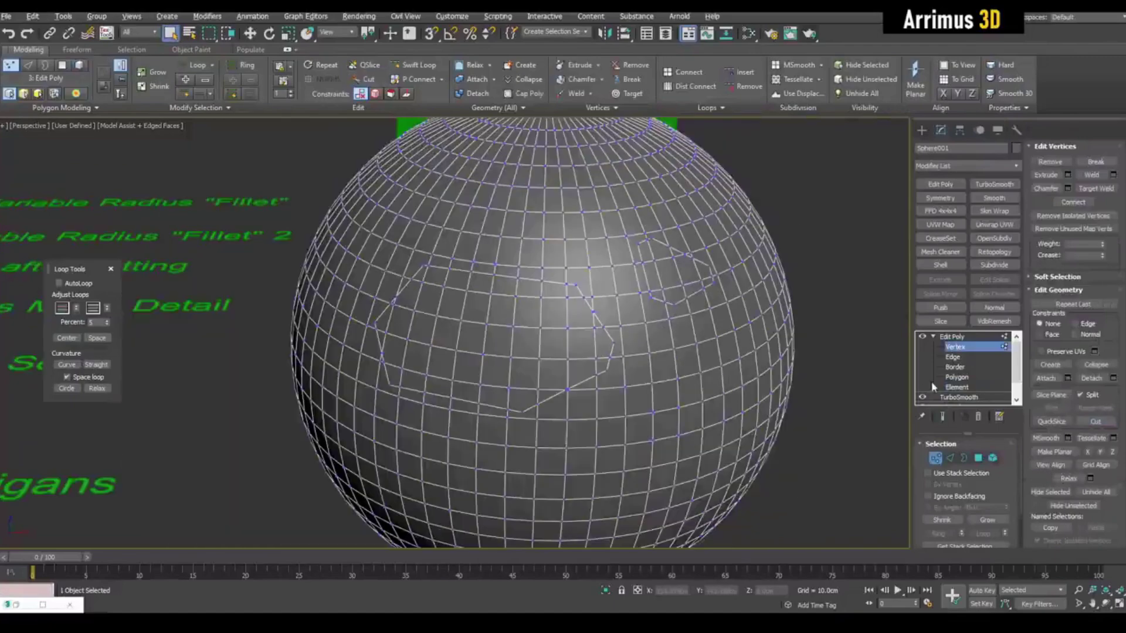
{"action": "left_click", "coordinate": [956, 387]}
{"action": "key", "text": "ctrl+i"}
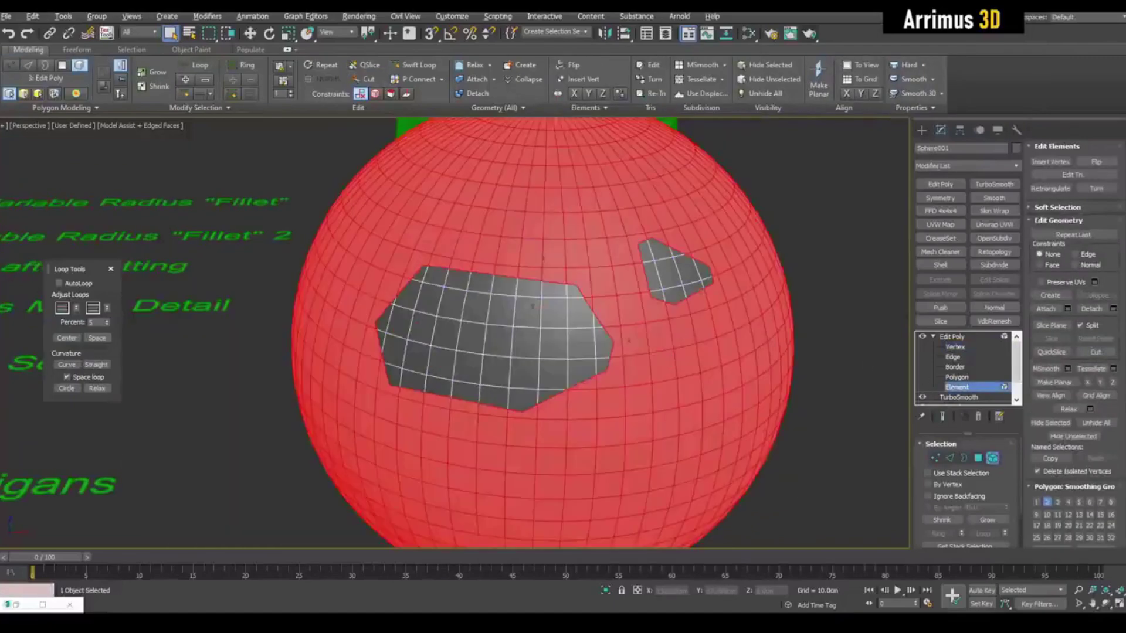
{"action": "scroll", "coordinate": [628, 340], "scroll_direction": "down", "scroll_amount": 1}
{"action": "key", "text": "ctrl+i"}
{"action": "scroll", "coordinate": [620, 341], "scroll_direction": "down", "scroll_amount": 3}
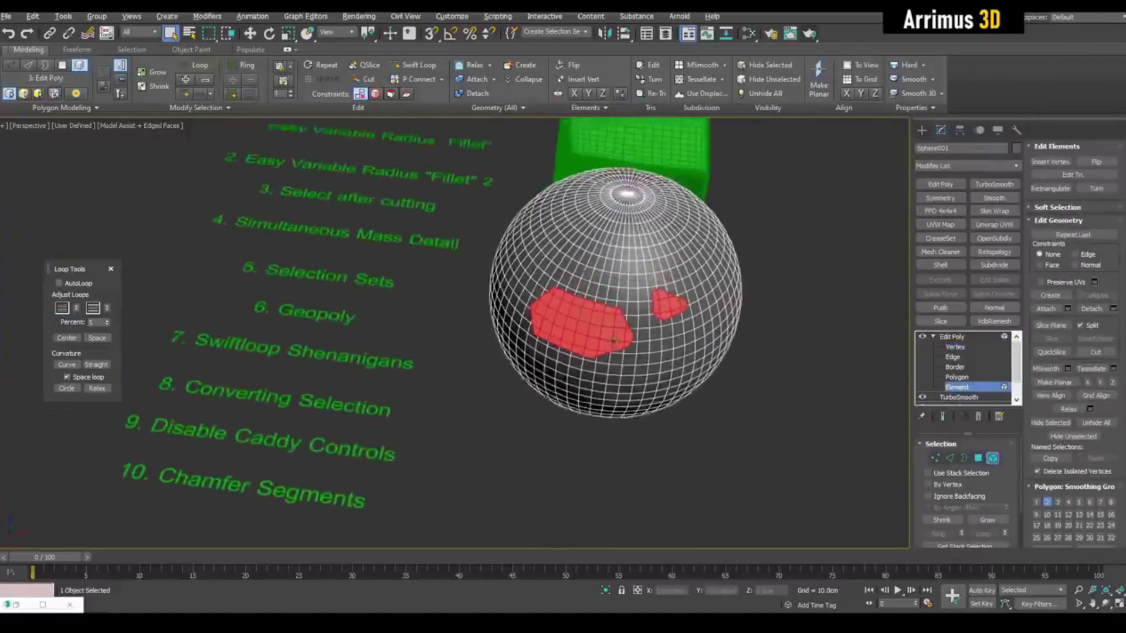
Bevel the three selected patches with a negative Outline.
{"action": "key", "text": "4"}
{"action": "key", "text": "z"}
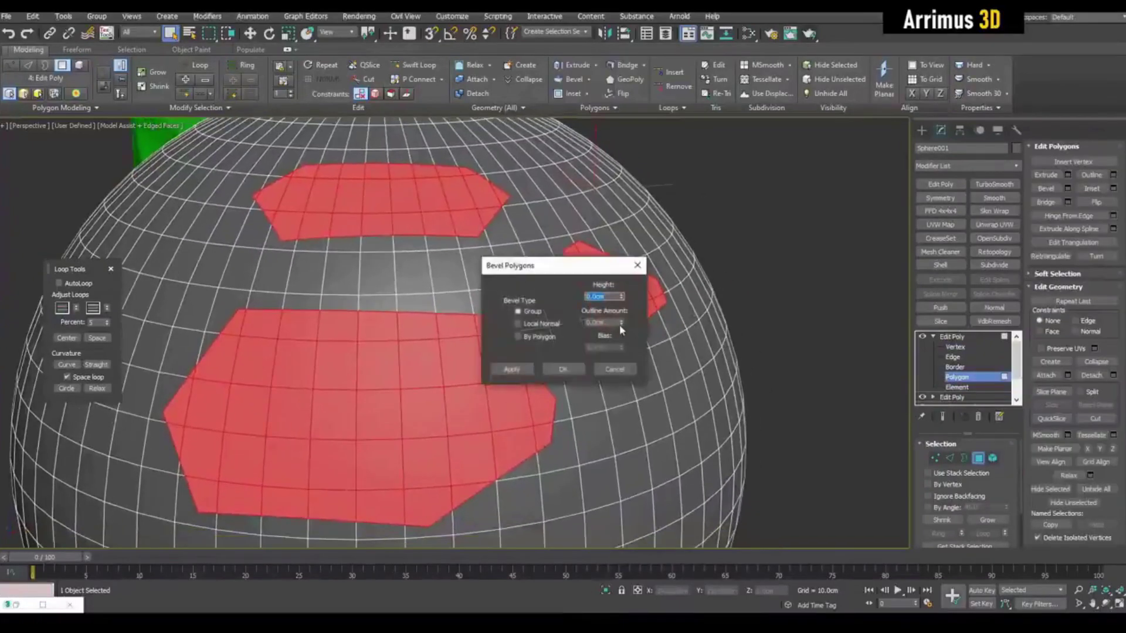
{"action": "left_click_drag", "start_coordinate": [620, 324], "coordinate": [626, 406]}
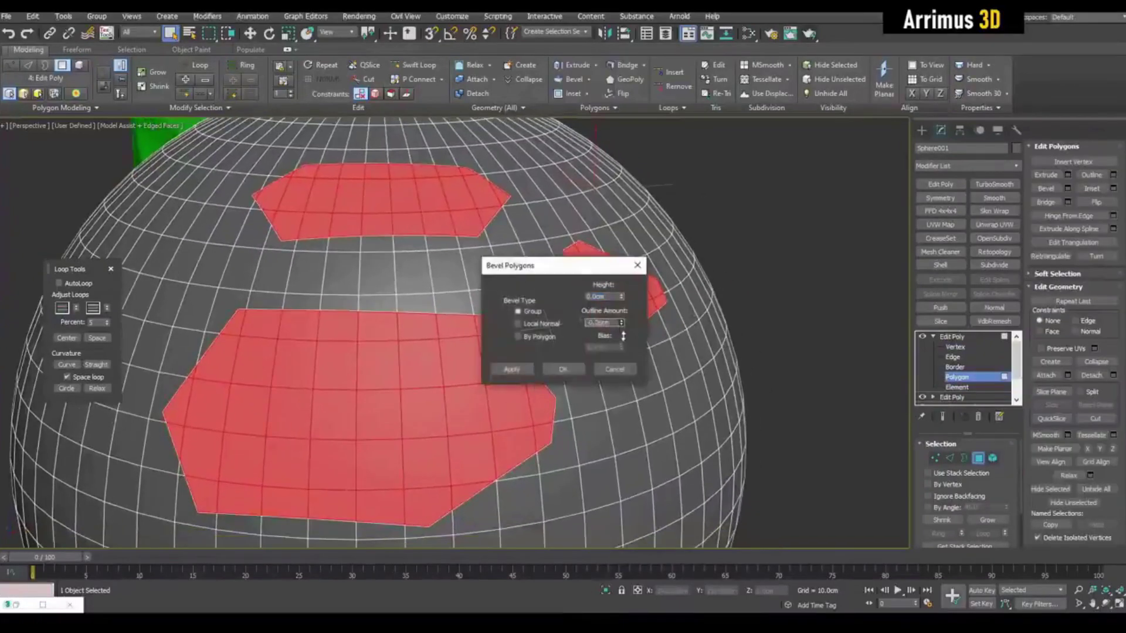
{"action": "left_click", "coordinate": [563, 370]}
Push the beveled patches down into the sphere and scale them smaller.
{"action": "key", "text": "w"}
{"action": "middle_click_drag", "start_coordinate": [565, 375], "coordinate": [535, 300], "text": "alt"}
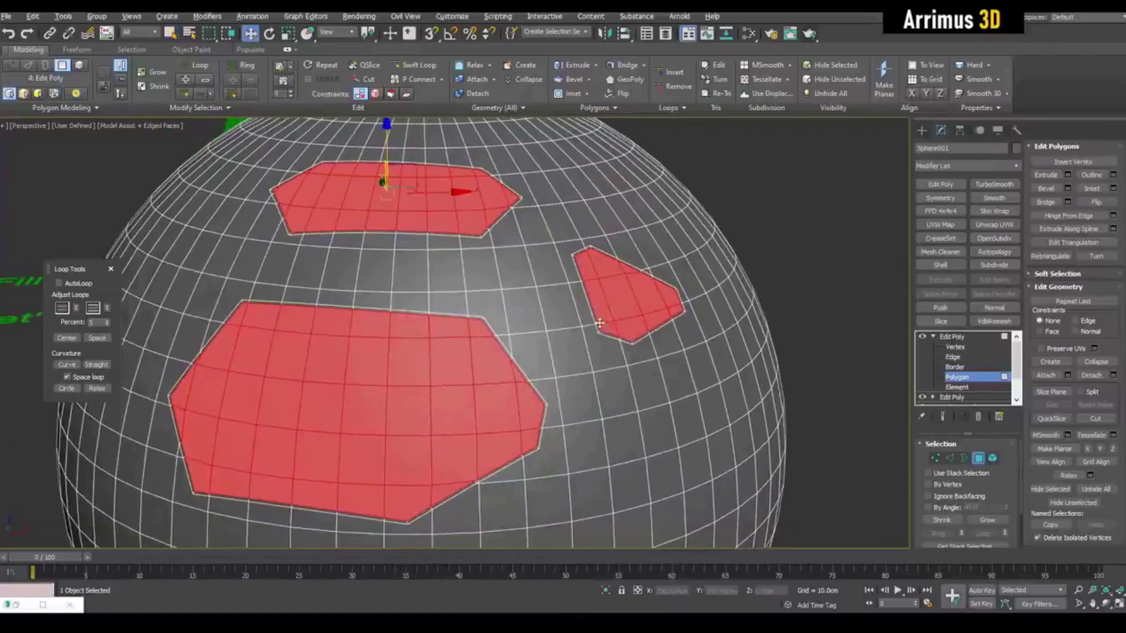
{"action": "left_click_drag", "start_coordinate": [390, 319], "coordinate": [406, 337]}
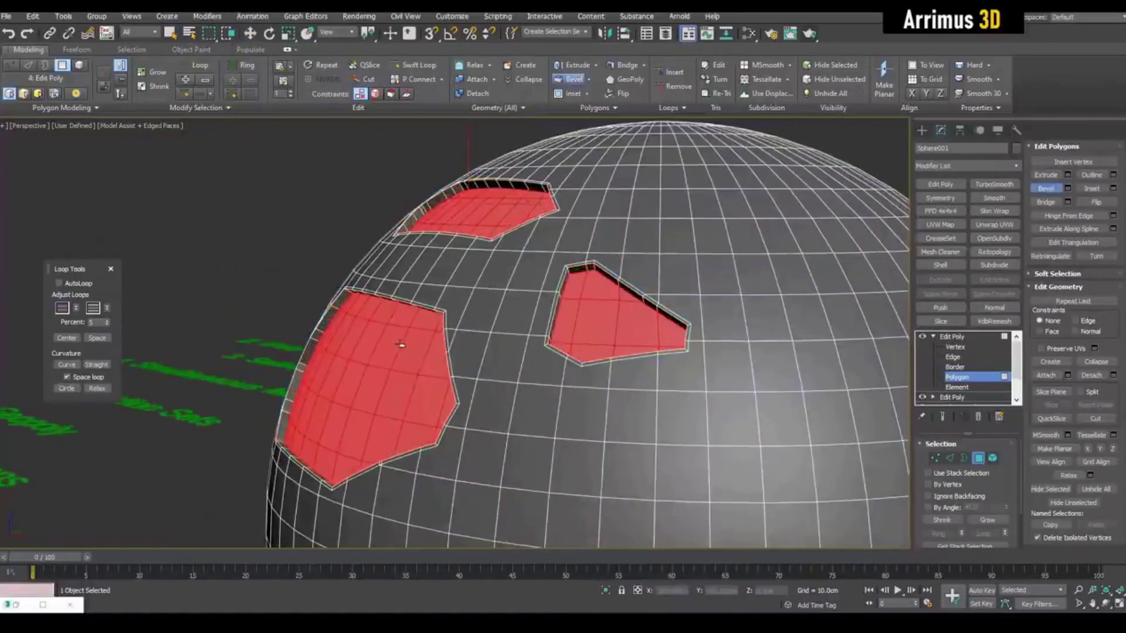
{"action": "key", "text": "r"}
{"action": "left_click_drag", "start_coordinate": [475, 203], "coordinate": [479, 208]}
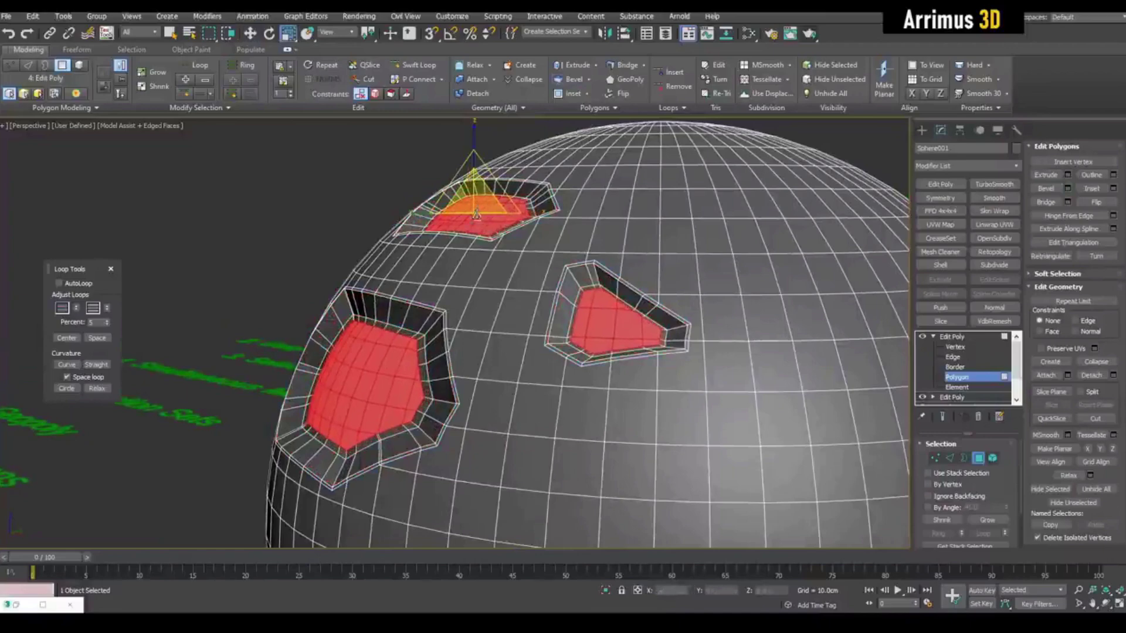
{"action": "scroll", "coordinate": [479, 209], "scroll_direction": "down", "scroll_amount": 4}
{"action": "scroll", "coordinate": [479, 263], "scroll_direction": "up", "scroll_amount": 3}
{"action": "scroll", "coordinate": [480, 264], "scroll_direction": "up", "scroll_amount": 3}
Add TurboSmooth to the sphere with Iterations set to 2.
{"action": "key", "text": "6"}
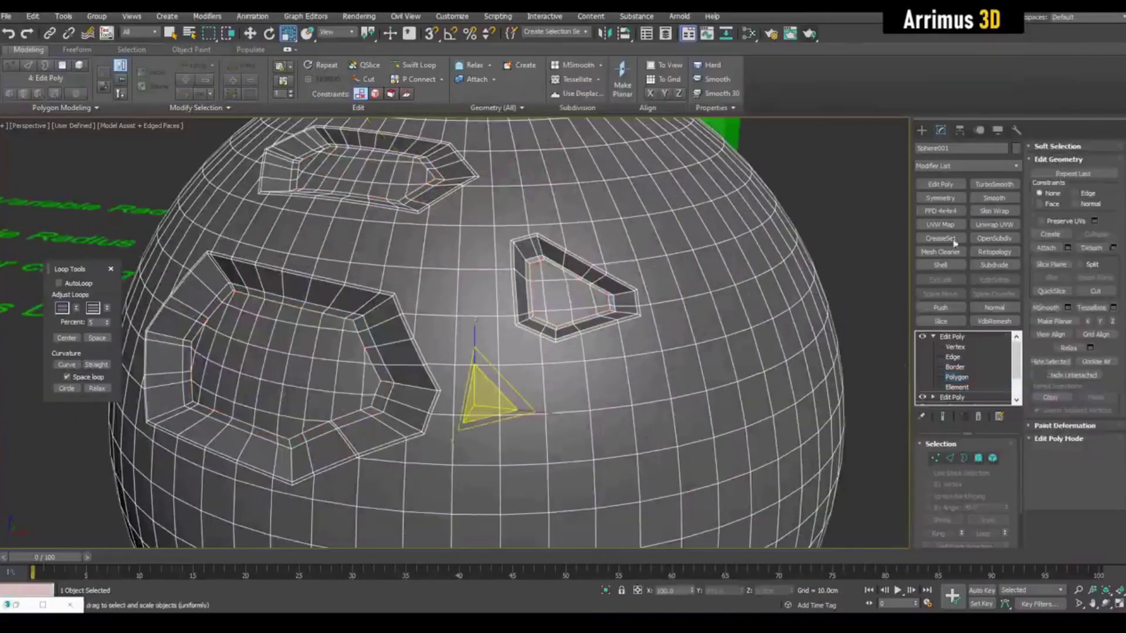
{"action": "left_click", "coordinate": [994, 184]}
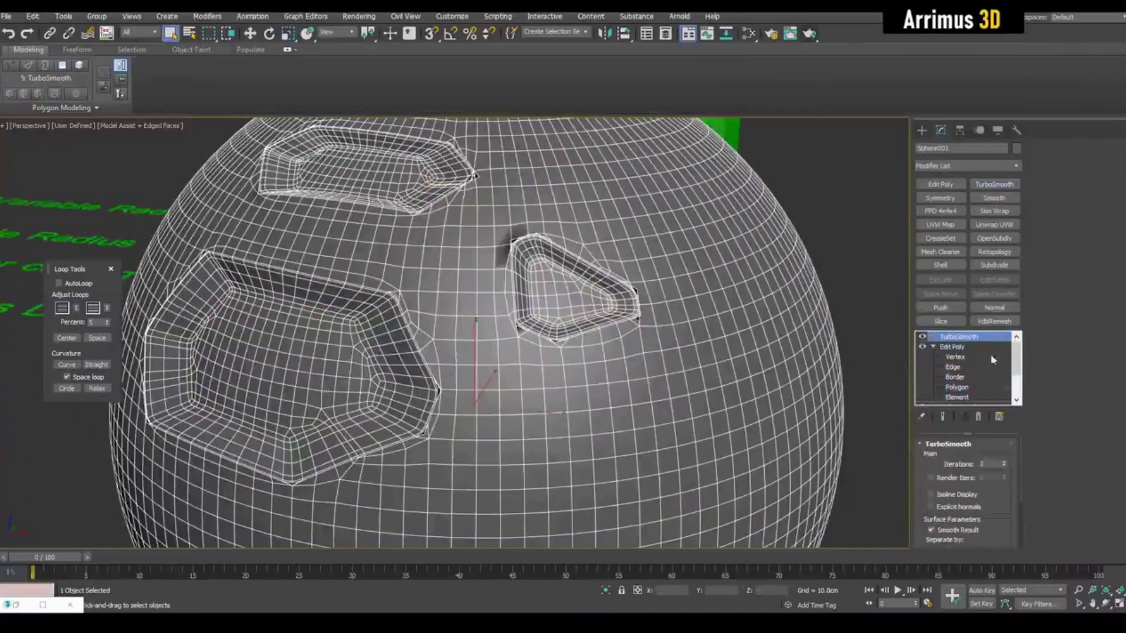
{"action": "left_click", "coordinate": [1003, 459]}
{"action": "key", "text": "bracketleft"}
{"action": "key", "text": "bracketleft"}
{"action": "key", "text": "bracketleft"}
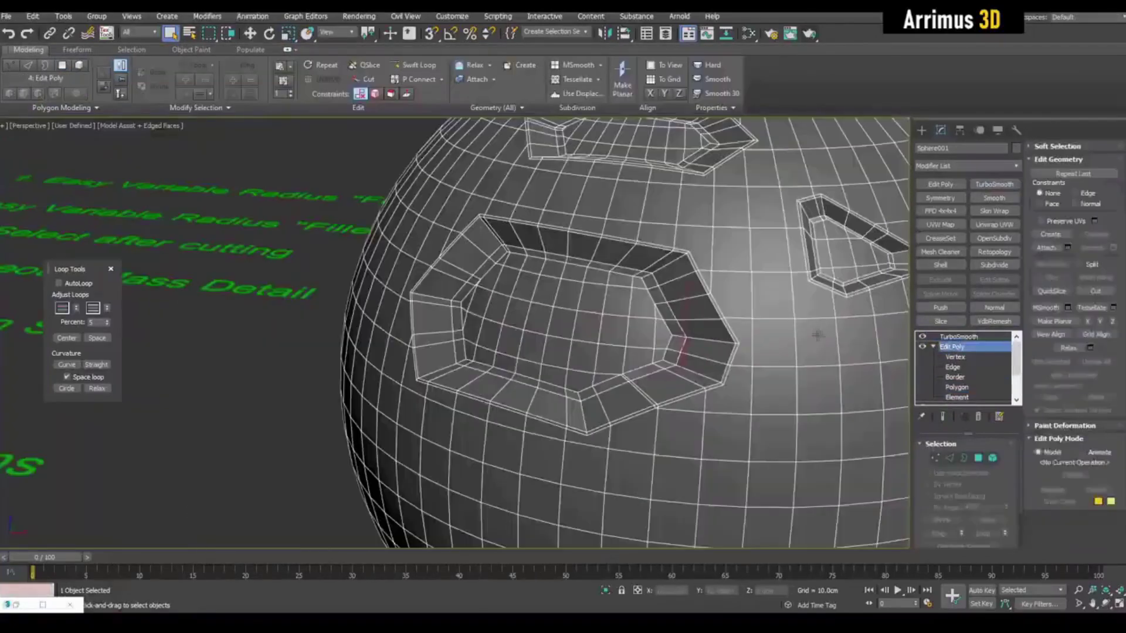
Weld the selected stray vertices in the Edit Poly layer.
{"action": "left_click", "coordinate": [955, 357]}
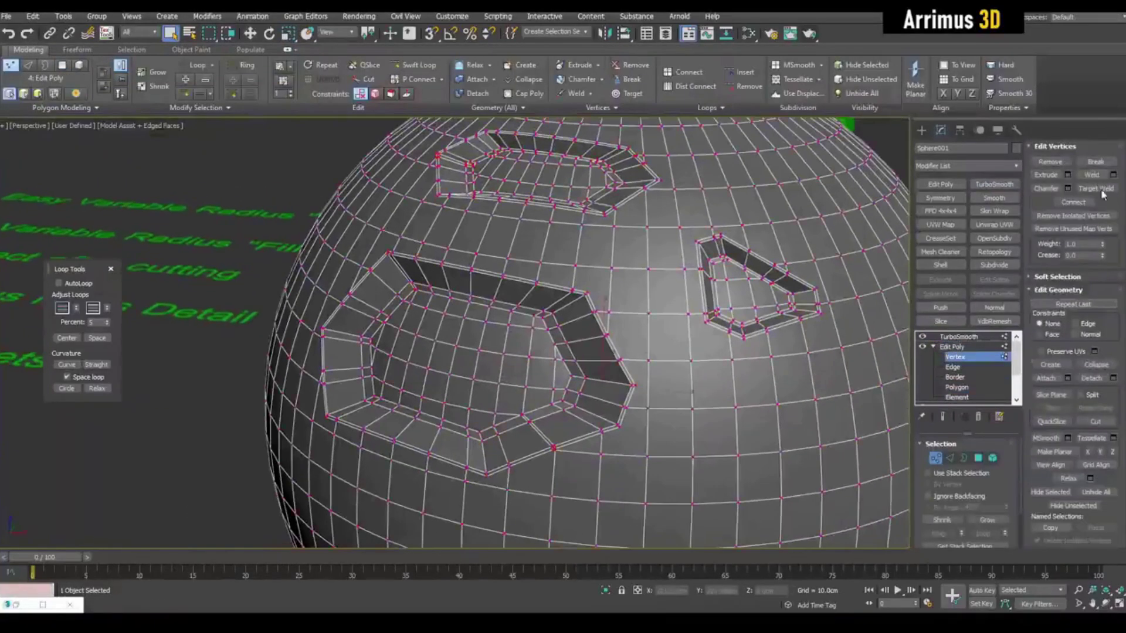
{"action": "left_click", "coordinate": [1113, 175]}
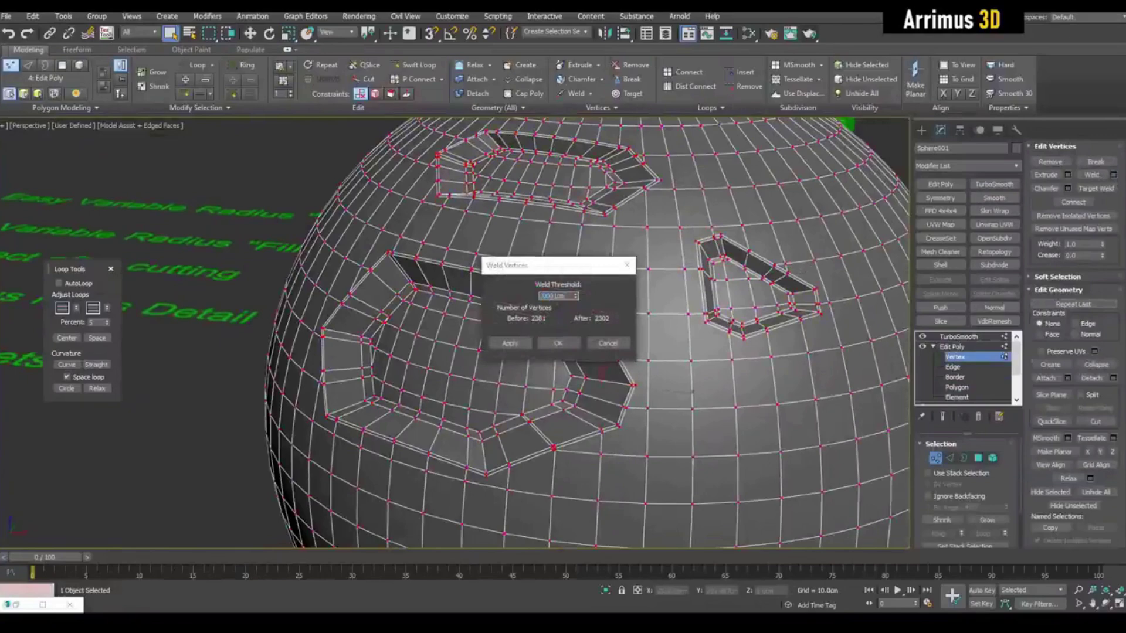
{"action": "mouse_move", "coordinate": [796, 278]}
{"action": "middle_mouse_down"}
{"action": "mouse_move", "coordinate": [577, 361]}
{"action": "mouse_move", "coordinate": [570, 290]}
{"action": "middle_mouse_up"}
{"action": "left_click", "coordinate": [557, 343]}
{"action": "key", "text": "1"}
Show Edged Faces and cut an extra edge near the triangular hole.
{"action": "key", "text": "F4"}
{"action": "scroll", "coordinate": [570, 282], "scroll_direction": "up", "scroll_amount": 5}
{"action": "scroll", "coordinate": [571, 274], "scroll_direction": "up", "scroll_amount": 3}
{"action": "key", "text": "1"}
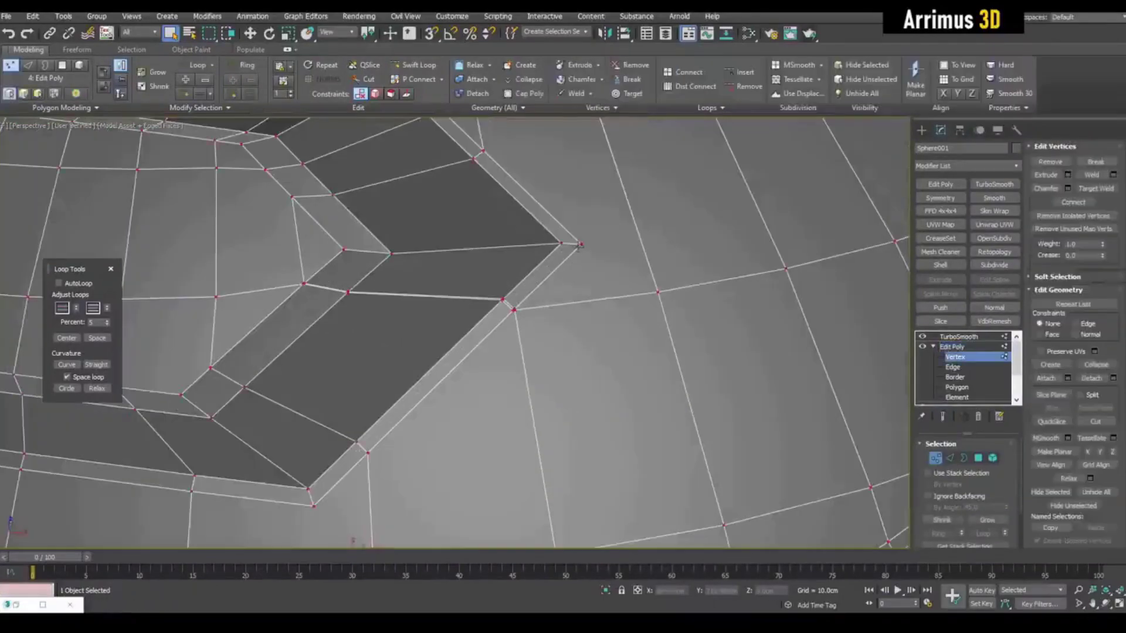
{"action": "scroll", "coordinate": [670, 330], "scroll_direction": "down", "scroll_amount": 5}
{"action": "scroll", "coordinate": [626, 327], "scroll_direction": "up", "scroll_amount": 3}
{"action": "scroll", "coordinate": [581, 326], "scroll_direction": "up", "scroll_amount": 4}
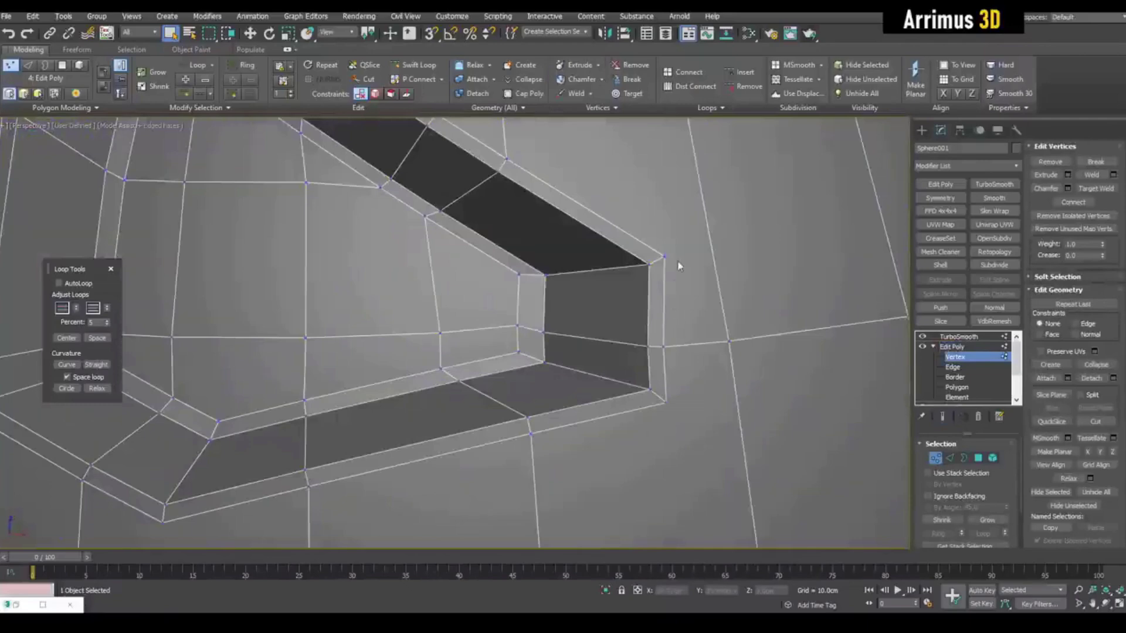
{"action": "key", "text": "alt+c"}
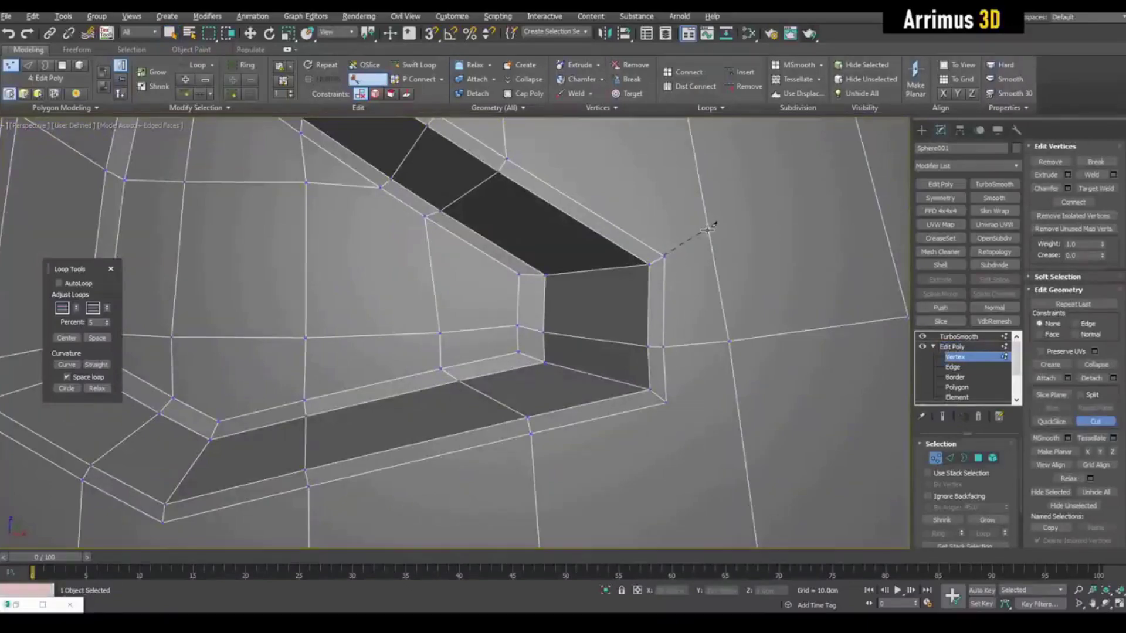
{"action": "scroll", "coordinate": [709, 229], "scroll_direction": "down", "scroll_amount": 3}
{"action": "middle_click_drag", "start_coordinate": [729, 373], "coordinate": [599, 272]}
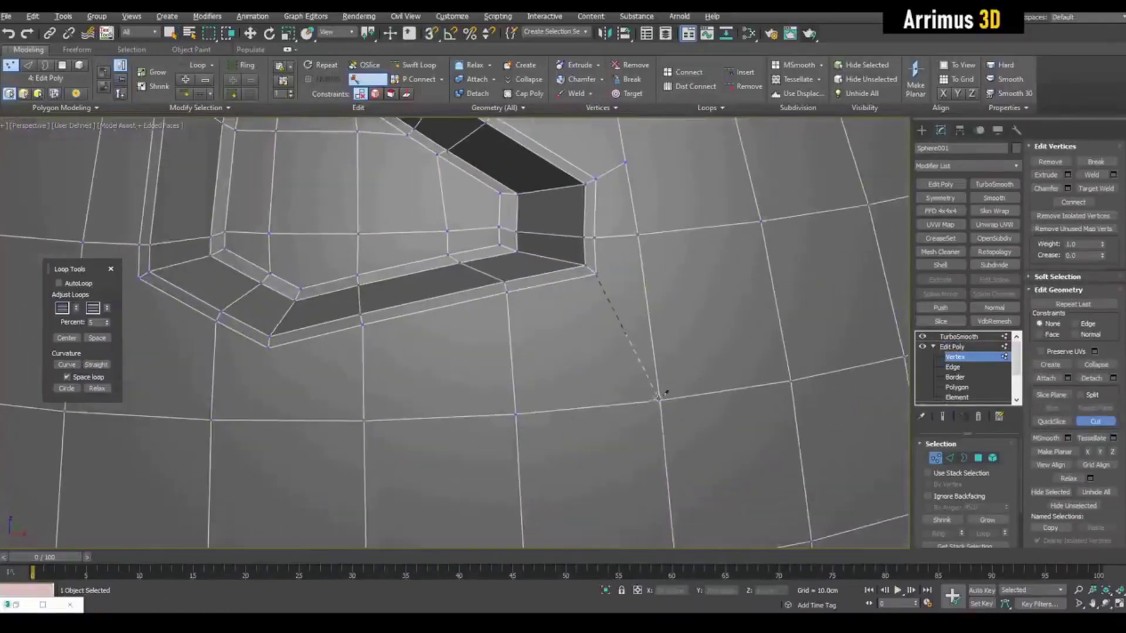
{"action": "right_click", "coordinate": [674, 353]}
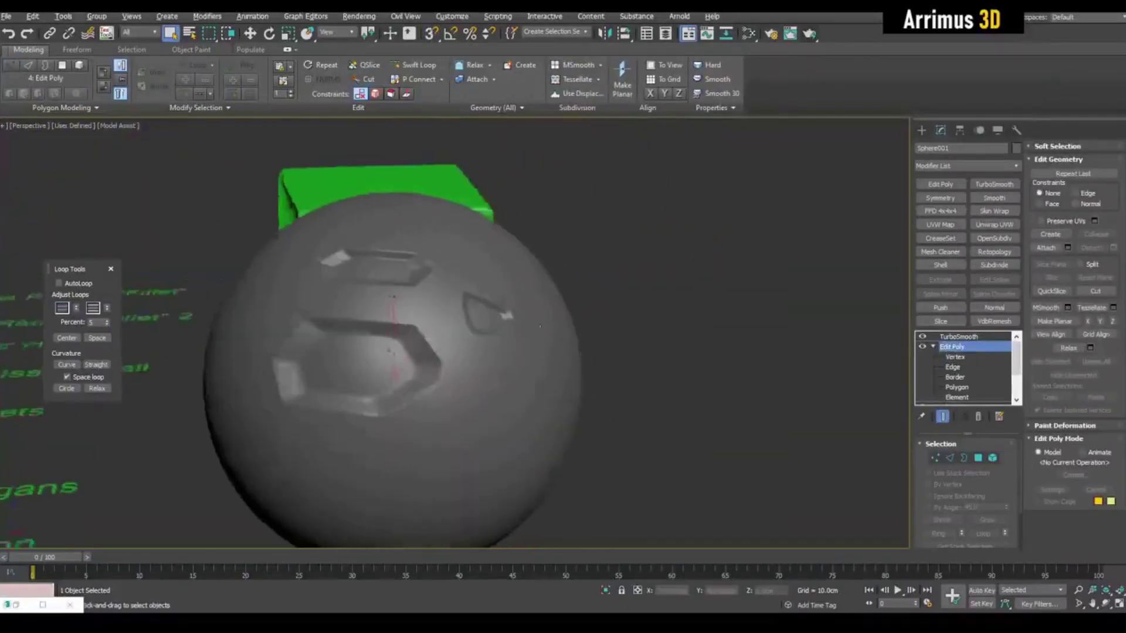
{"action": "middle_click_drag", "start_coordinate": [540, 325], "coordinate": [561, 331], "text": "alt"}
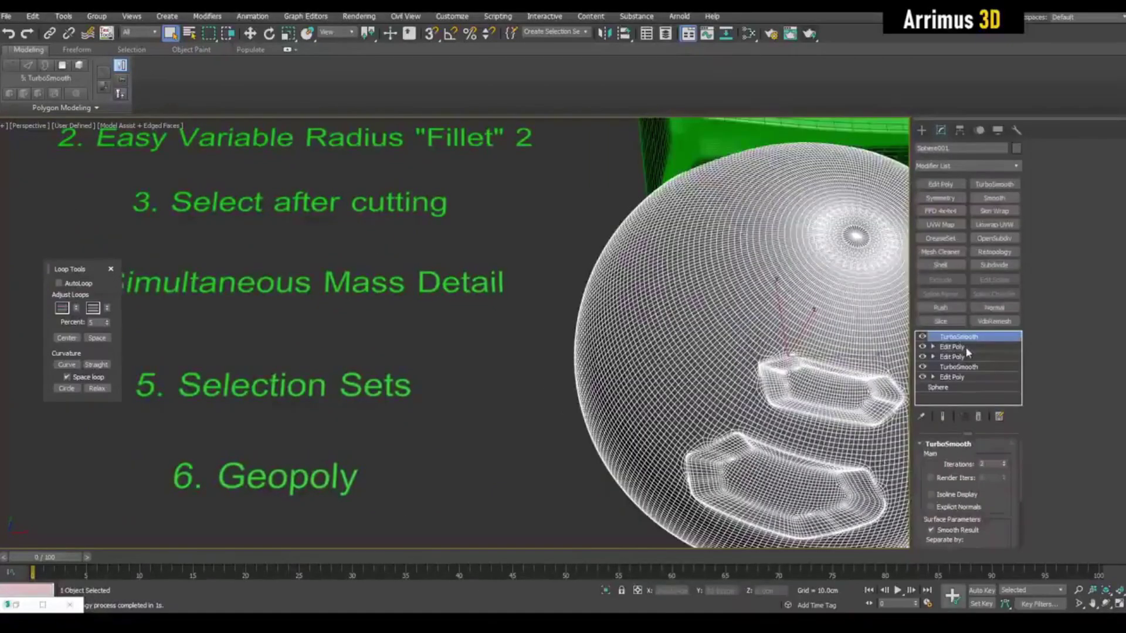
Delete the selected polygons in the earlier Edit Poly layer.
{"action": "left_click", "coordinate": [967, 351]}
{"action": "key", "text": "4"}
{"action": "mouse_move", "coordinate": [581, 299]}
{"action": "middle_mouse_down", "text": "alt"}
{"action": "mouse_move", "coordinate": [621, 315]}
{"action": "mouse_move", "coordinate": [564, 370]}
{"action": "middle_mouse_up", "text": "alt"}
{"action": "key", "text": "Delete"}
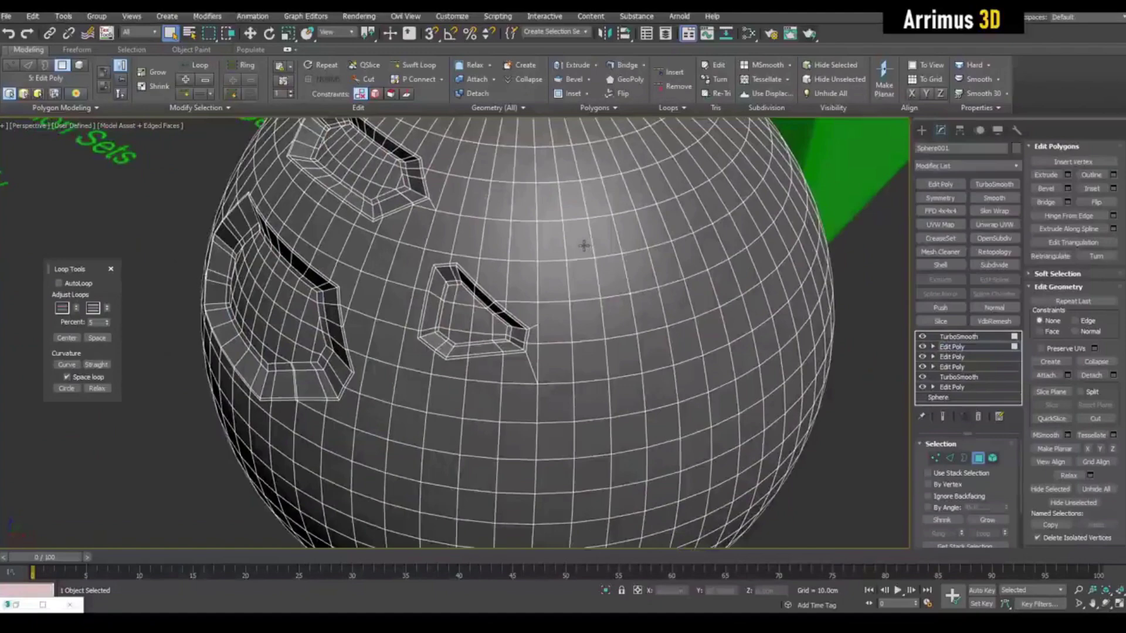
Select a 2x2 polygon block and several polygon columns across the sphere.
{"action": "left_click", "coordinate": [581, 242]}
{"action": "middle_click_drag", "start_coordinate": [641, 218], "coordinate": [616, 308], "text": "alt"}
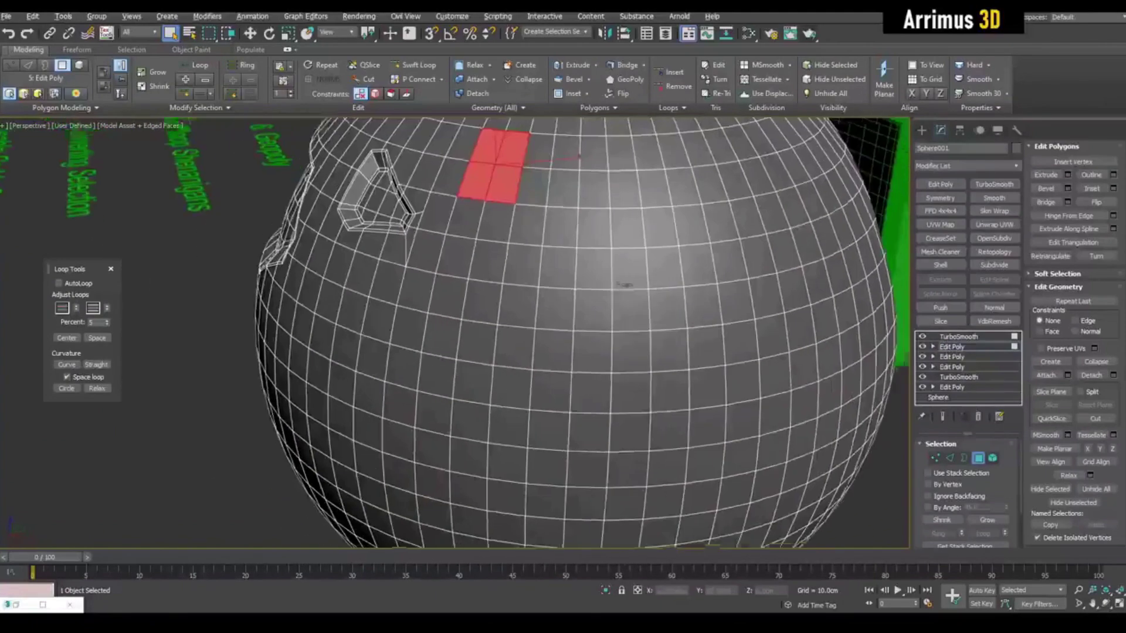
{"action": "left_click_drag", "start_coordinate": [594, 344], "coordinate": [628, 321], "text": "ctrl"}
{"action": "middle_click_drag", "start_coordinate": [627, 322], "coordinate": [546, 370], "text": "alt"}
{"action": "left_click", "coordinate": [474, 378], "text": "ctrl"}
{"action": "left_click", "coordinate": [474, 436], "text": "ctrl"}
{"action": "left_click_drag", "start_coordinate": [502, 443], "coordinate": [502, 367], "text": "ctrl"}
{"action": "middle_click_drag", "start_coordinate": [502, 367], "coordinate": [639, 369], "text": "alt"}
{"action": "mouse_move", "coordinate": [605, 365]}
{"action": "left_mouse_down", "text": "ctrl"}
{"action": "mouse_move", "coordinate": [669, 373]}
{"action": "mouse_move", "coordinate": [607, 399]}
{"action": "left_mouse_up", "text": "ctrl"}
{"action": "left_click", "coordinate": [691, 369], "text": "ctrl"}
{"action": "left_click", "coordinate": [691, 399], "text": "ctrl"}
Bevel the selected blocks inward with negative Outline and Height.
{"action": "key", "text": "4"}
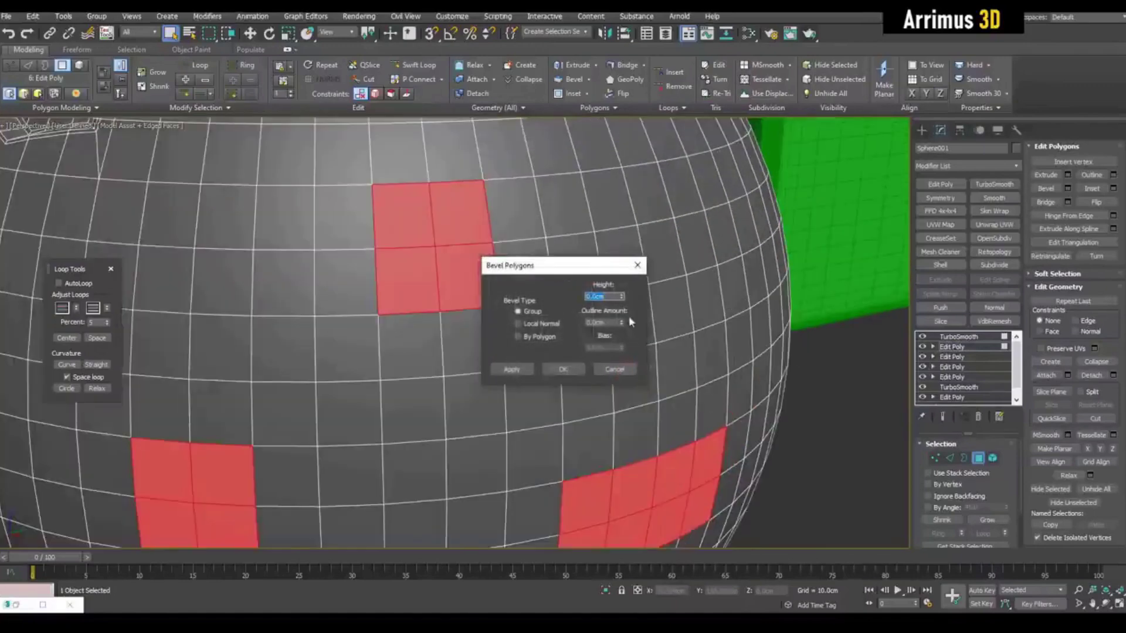
{"action": "left_click_drag", "start_coordinate": [623, 323], "coordinate": [623, 339]}
{"action": "left_click", "coordinate": [561, 369]}
{"action": "left_click_drag", "start_coordinate": [620, 298], "coordinate": [629, 398]}
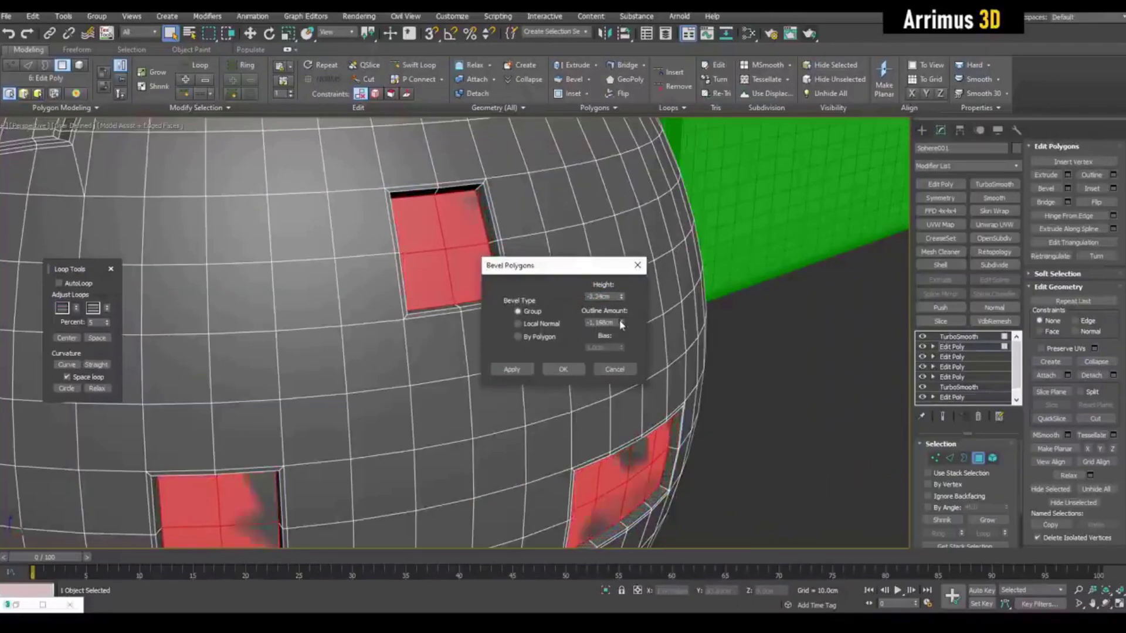
Confirm the bevel and rotate the selected hole patches about their own axes.
{"action": "left_click", "coordinate": [568, 372]}
{"action": "middle_click_drag", "start_coordinate": [567, 348], "coordinate": [483, 231], "text": "alt"}
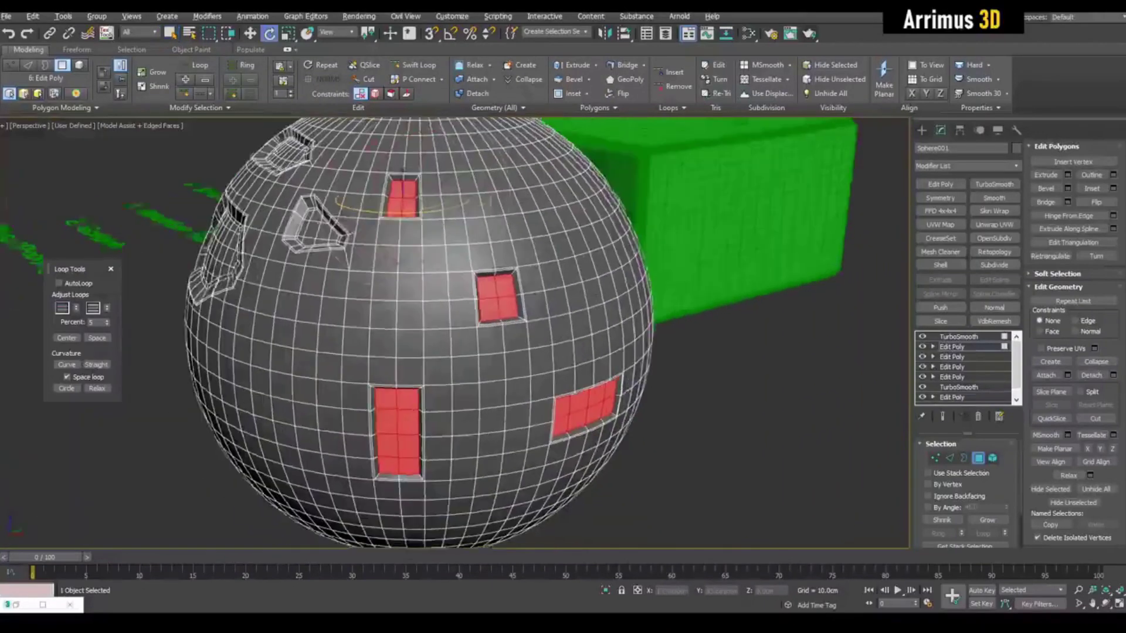
{"action": "left_click_drag", "start_coordinate": [419, 180], "coordinate": [452, 200]}
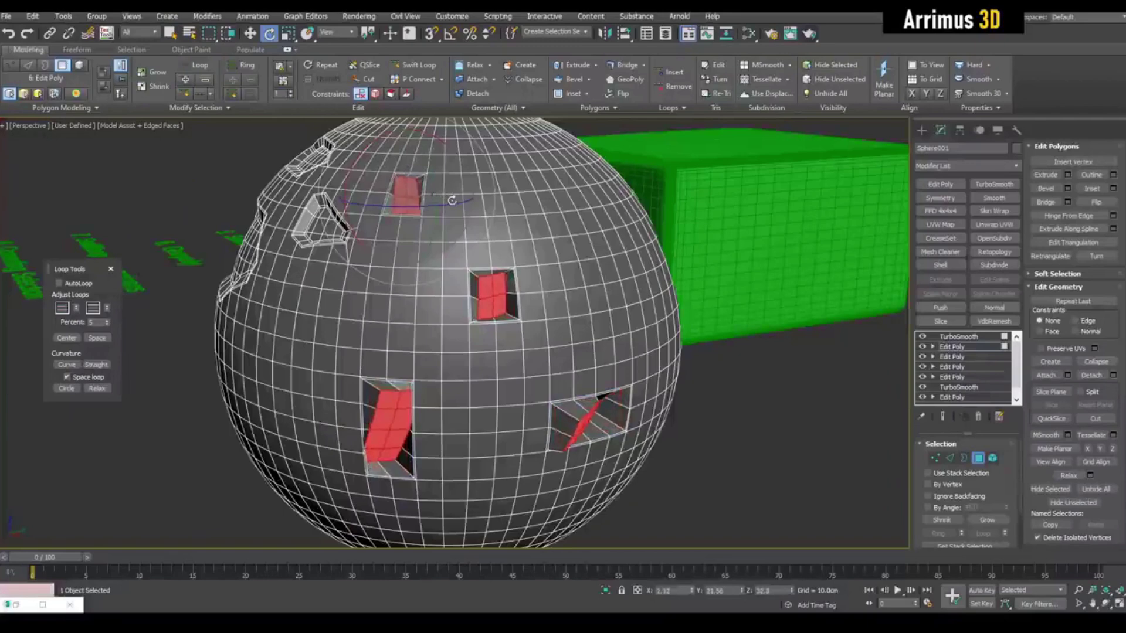
{"action": "scroll", "coordinate": [452, 201], "scroll_direction": "up", "scroll_amount": 3}
{"action": "key", "text": "r"}
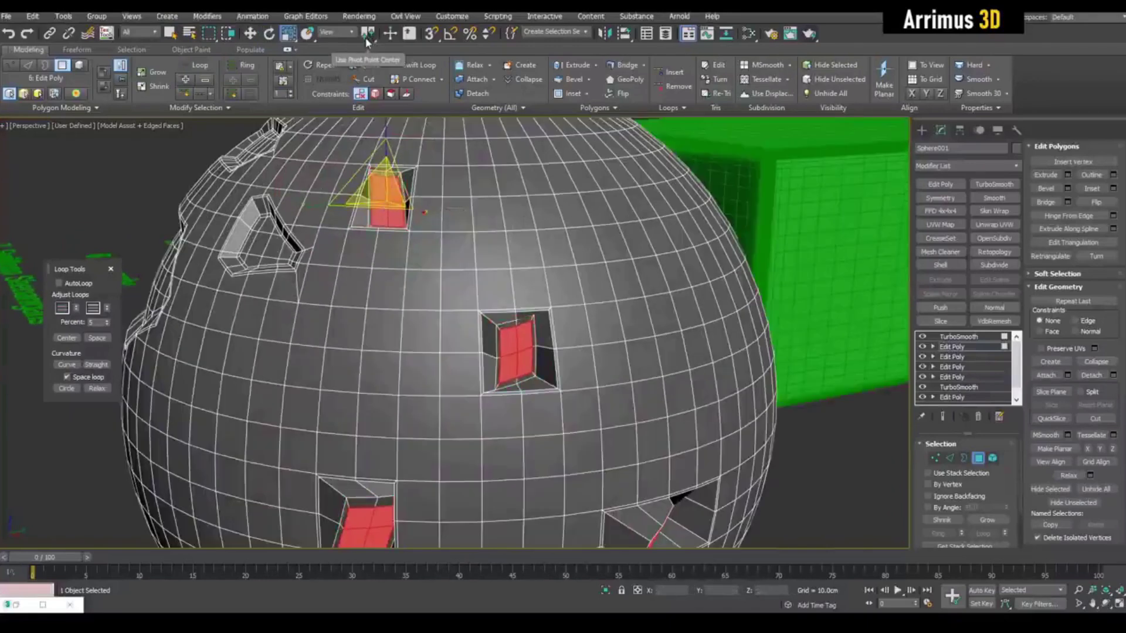
{"action": "middle_click_drag", "start_coordinate": [414, 194], "coordinate": [440, 219], "text": "alt"}
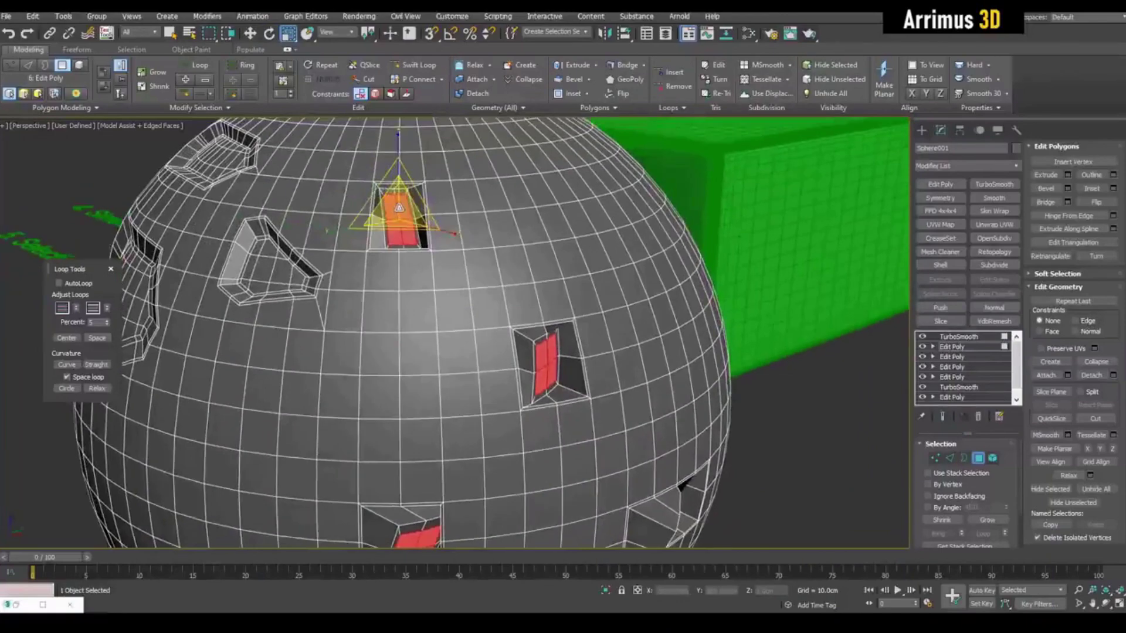
{"action": "key", "text": "w"}
{"action": "scroll", "coordinate": [400, 210], "scroll_direction": "up", "scroll_amount": 2}
{"action": "scroll", "coordinate": [405, 212], "scroll_direction": "up", "scroll_amount": 3}
Bevel the patches again and shrink them in every hole.
{"action": "key", "text": "shift+ctrl+b"}
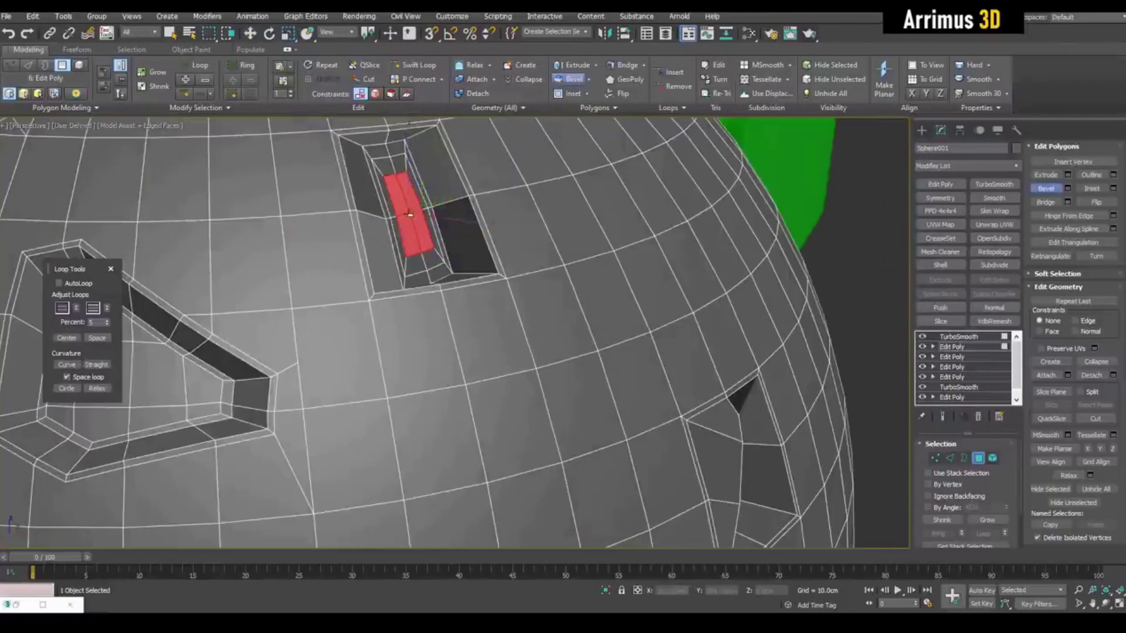
{"action": "scroll", "coordinate": [406, 210], "scroll_direction": "down", "scroll_amount": 2}
{"action": "scroll", "coordinate": [439, 228], "scroll_direction": "down", "scroll_amount": 3}
{"action": "scroll", "coordinate": [475, 247], "scroll_direction": "down", "scroll_amount": 3}
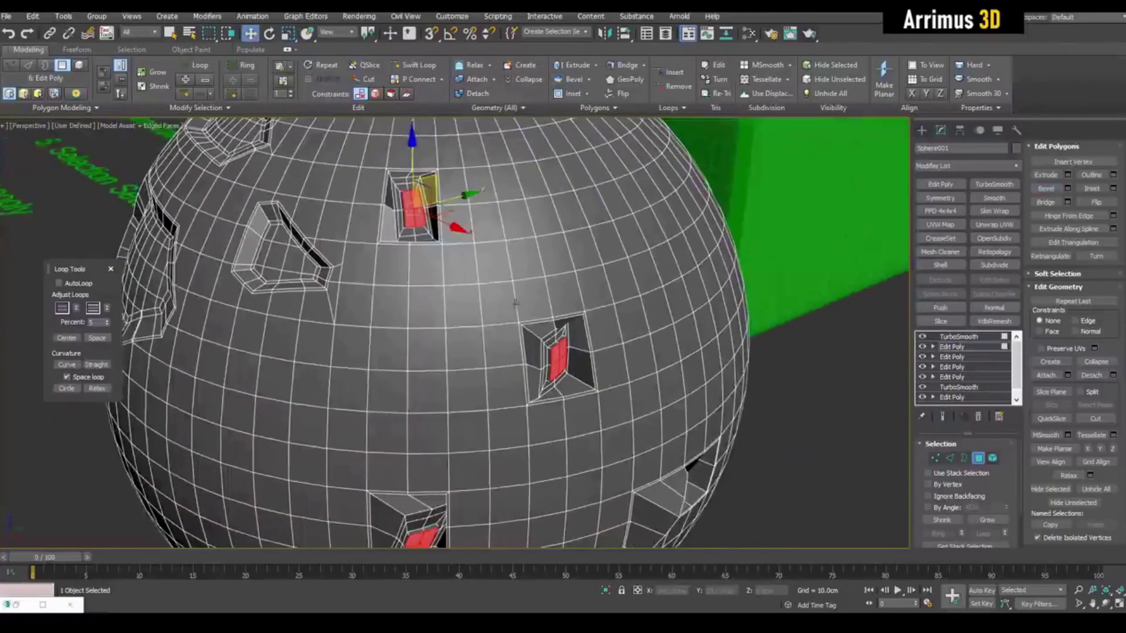
{"action": "key", "text": "r"}
{"action": "middle_click_drag", "start_coordinate": [491, 255], "coordinate": [453, 205], "text": "alt"}
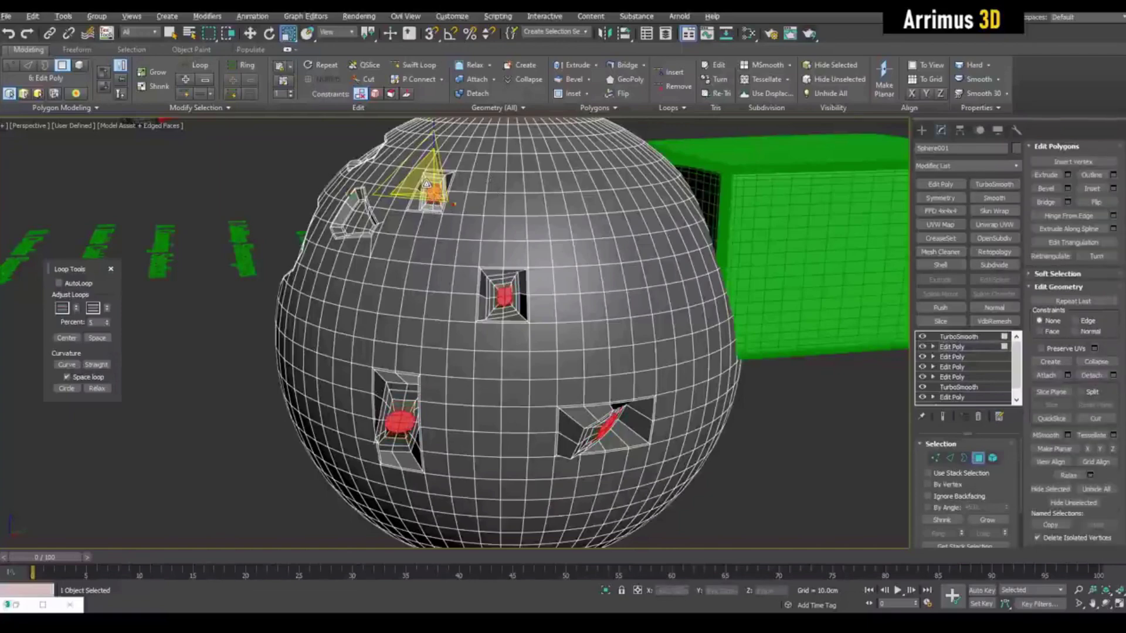
{"action": "left_click_drag", "start_coordinate": [433, 187], "coordinate": [434, 201]}
{"action": "middle_click_drag", "start_coordinate": [454, 204], "coordinate": [428, 226], "text": "alt"}
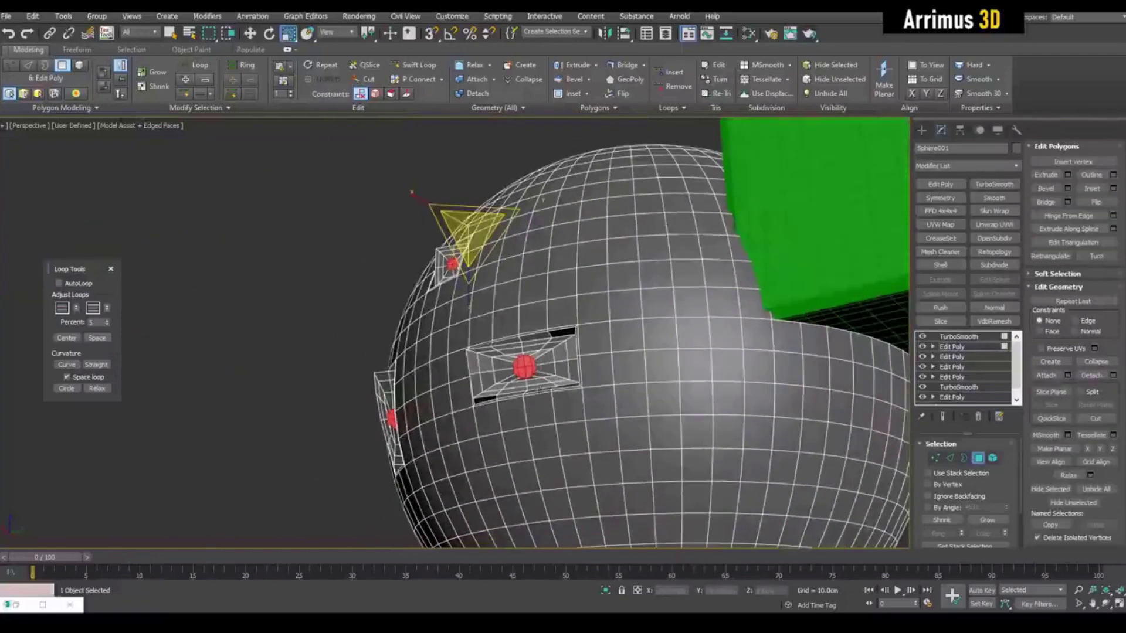
{"action": "scroll", "coordinate": [373, 210], "scroll_direction": "up", "scroll_amount": 4}
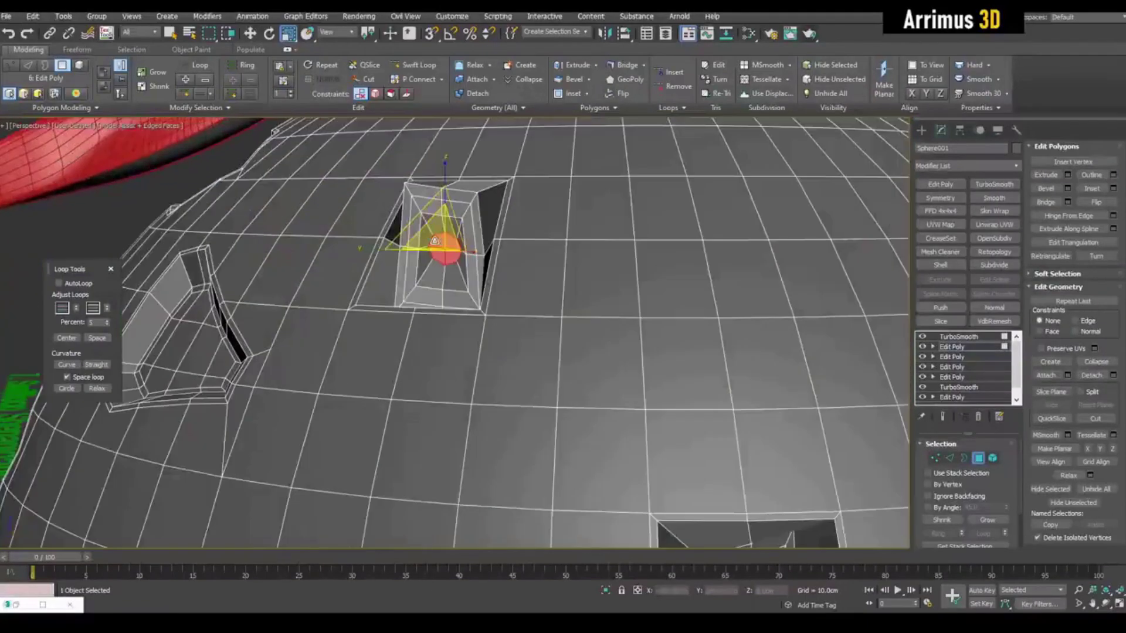
{"action": "middle_click_drag", "start_coordinate": [438, 253], "coordinate": [466, 272], "text": "alt"}
{"action": "scroll", "coordinate": [466, 273], "scroll_direction": "up", "scroll_amount": 3}
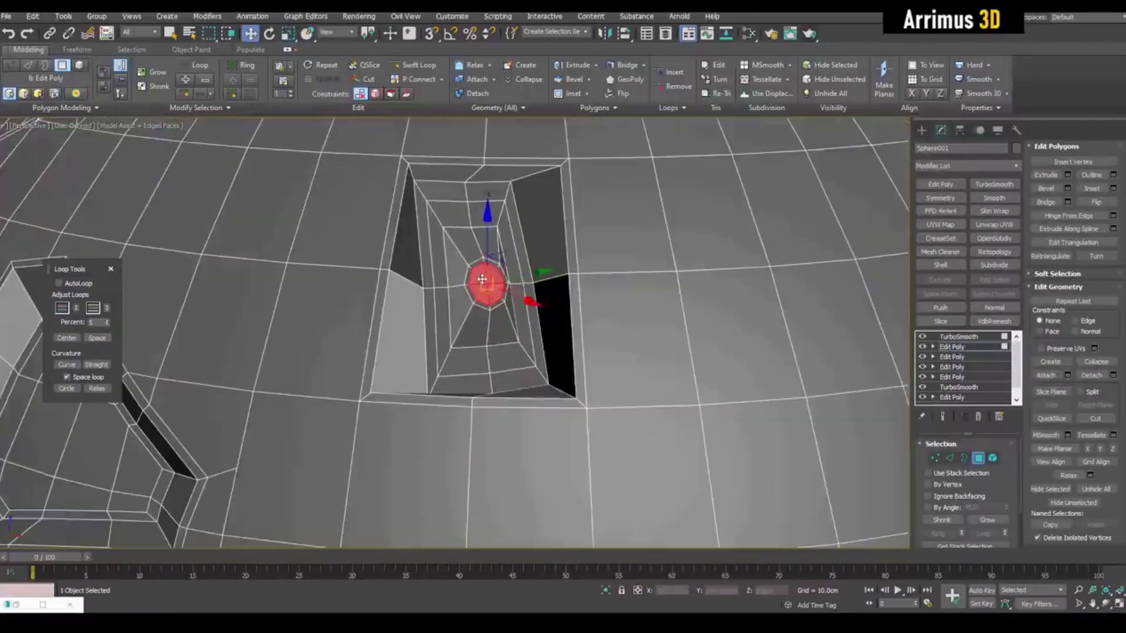
{"action": "key", "text": "ctrl+shift+b"}
{"action": "key", "text": "w"}
{"action": "scroll", "coordinate": [484, 291], "scroll_direction": "up", "scroll_amount": 2}
{"action": "key", "text": "r"}
{"action": "scroll", "coordinate": [484, 291], "scroll_direction": "down", "scroll_amount": 5}
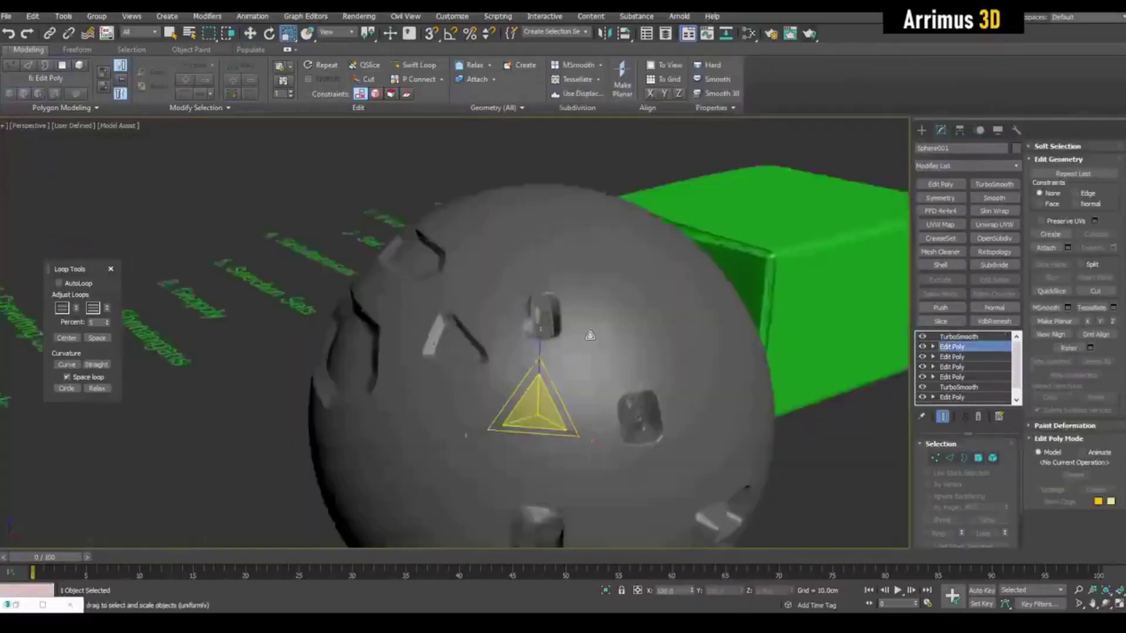
Exit polygon mode and toggle Edged Faces to inspect the smoothed sphere.
{"action": "key", "text": "4"}
{"action": "key", "text": "q"}
{"action": "middle_click_drag", "start_coordinate": [528, 370], "coordinate": [572, 346], "text": "alt"}
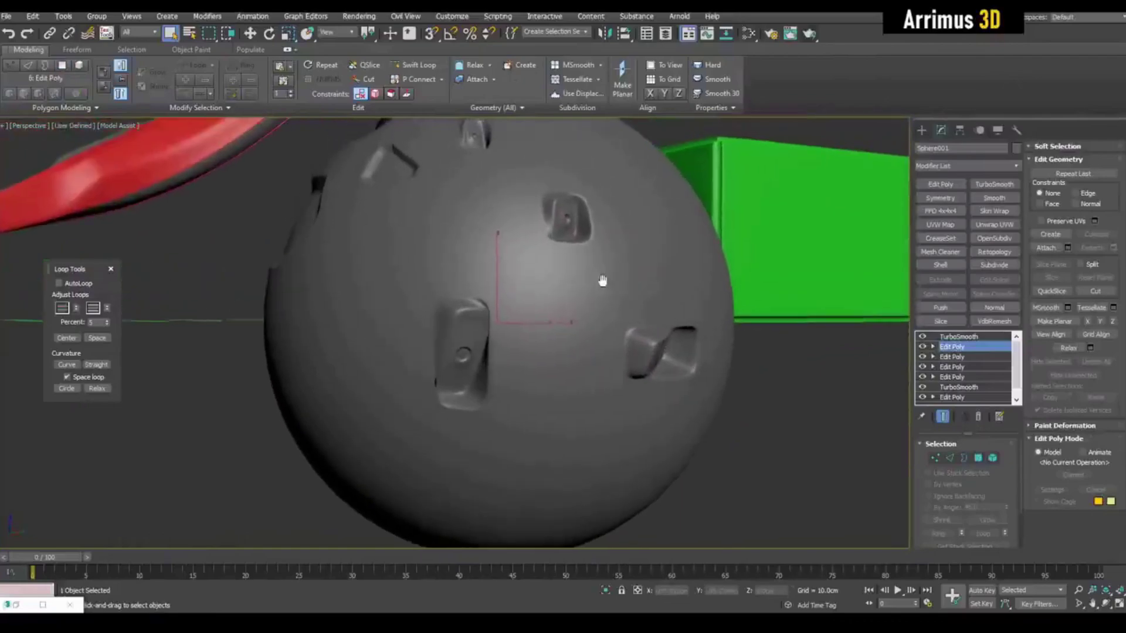
{"action": "mouse_move", "coordinate": [572, 346]}
{"action": "middle_mouse_down", "text": "alt"}
{"action": "mouse_move", "coordinate": [501, 259]}
{"action": "mouse_move", "coordinate": [528, 343]}
{"action": "middle_mouse_up", "text": "alt"}
{"action": "key", "text": "F4"}
{"action": "key", "text": "F4"}
{"action": "key", "text": "ctrl+e"}
{"action": "key", "text": "F4"}
{"action": "key", "text": "F4"}
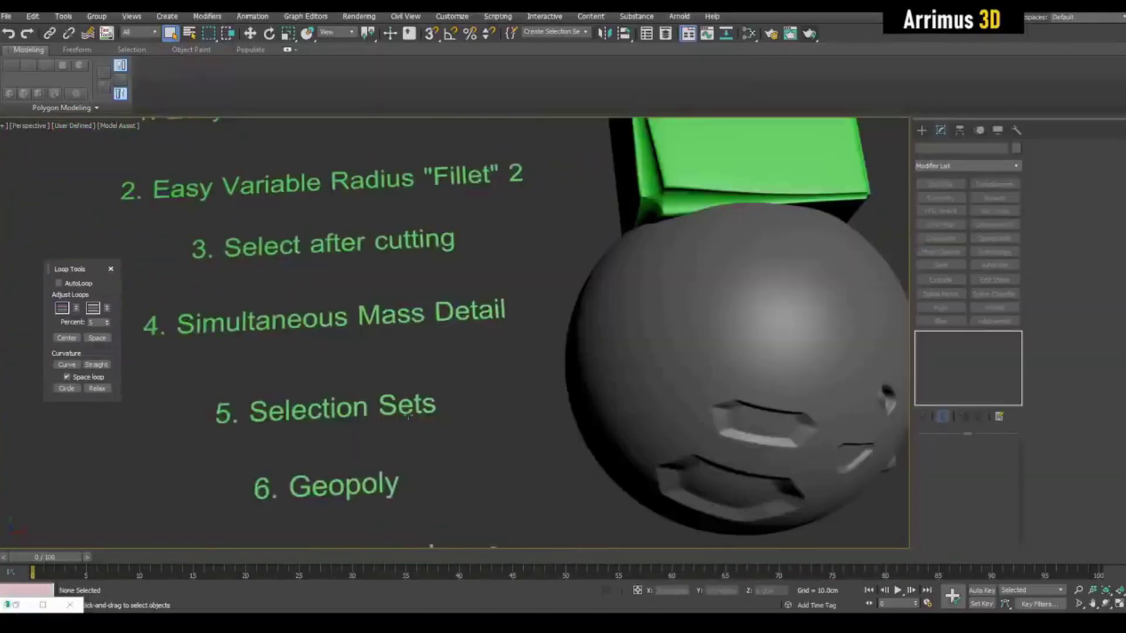
{"action": "scroll", "coordinate": [457, 352], "scroll_direction": "up", "scroll_amount": 3}
{"action": "key", "text": "F4"}
Loop-select the polygon ring around the pole in the sphere's upper Edit Poly.
{"action": "left_click", "coordinate": [639, 291]}
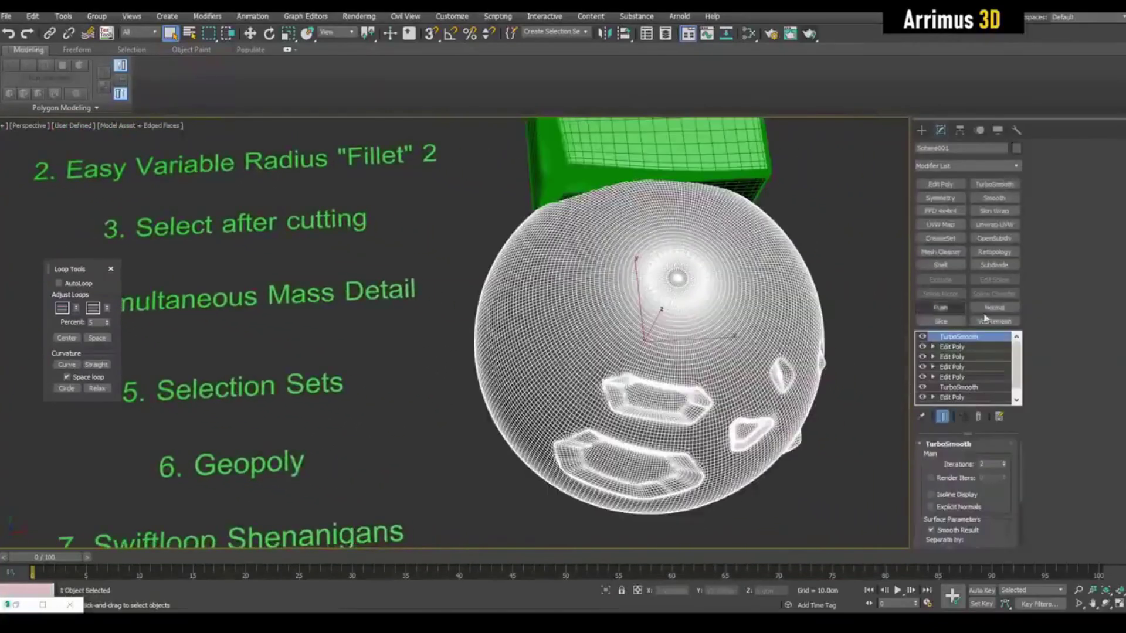
{"action": "left_click", "coordinate": [957, 348]}
{"action": "scroll", "coordinate": [622, 332], "scroll_direction": "up", "scroll_amount": 3}
{"action": "scroll", "coordinate": [622, 332], "scroll_direction": "up", "scroll_amount": 2}
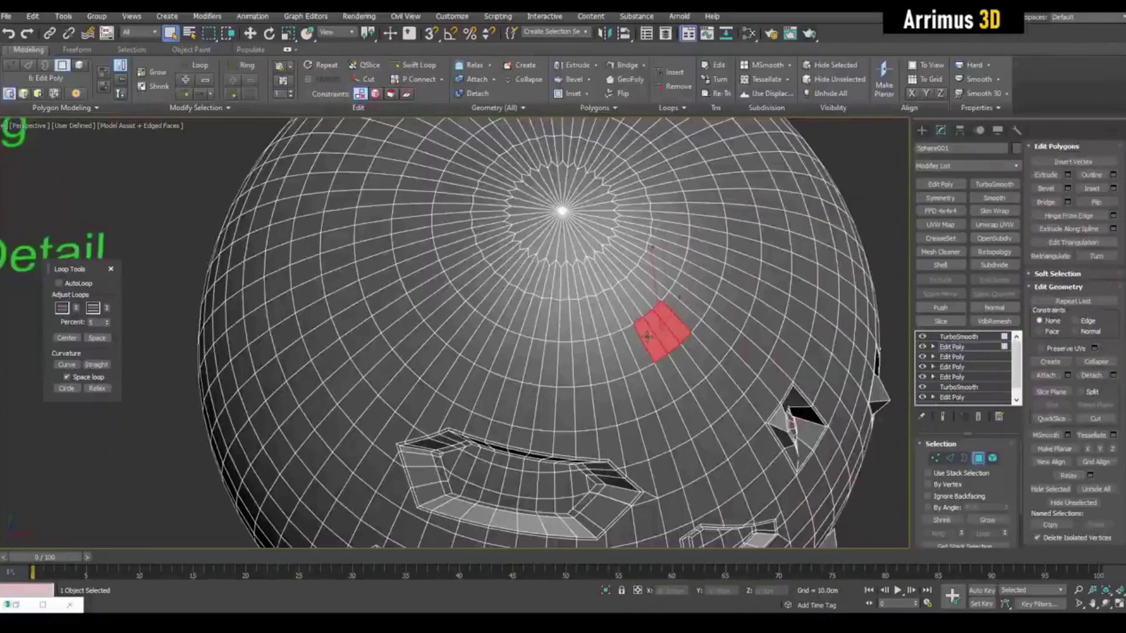
{"action": "left_click", "coordinate": [631, 340], "text": "shift"}
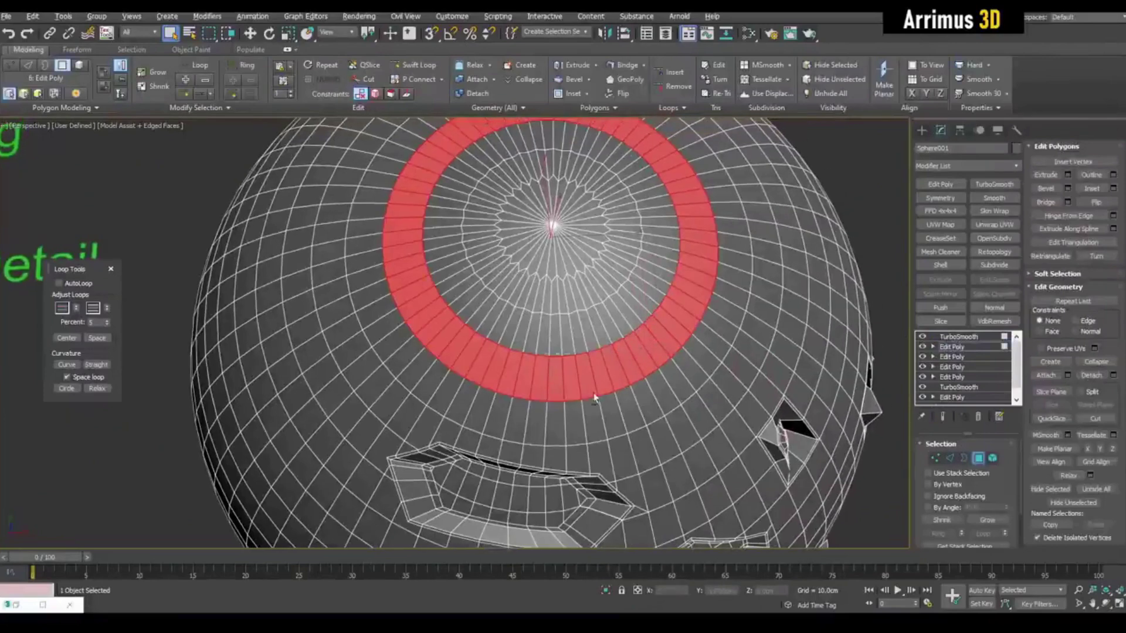
{"action": "middle_click_drag", "start_coordinate": [596, 400], "coordinate": [580, 440], "text": "alt"}
{"action": "middle_click_drag", "start_coordinate": [521, 291], "coordinate": [691, 126], "text": "alt"}
Save the ring as a named selection set and open Edit Named Selections.
{"action": "left_click", "coordinate": [548, 32]}
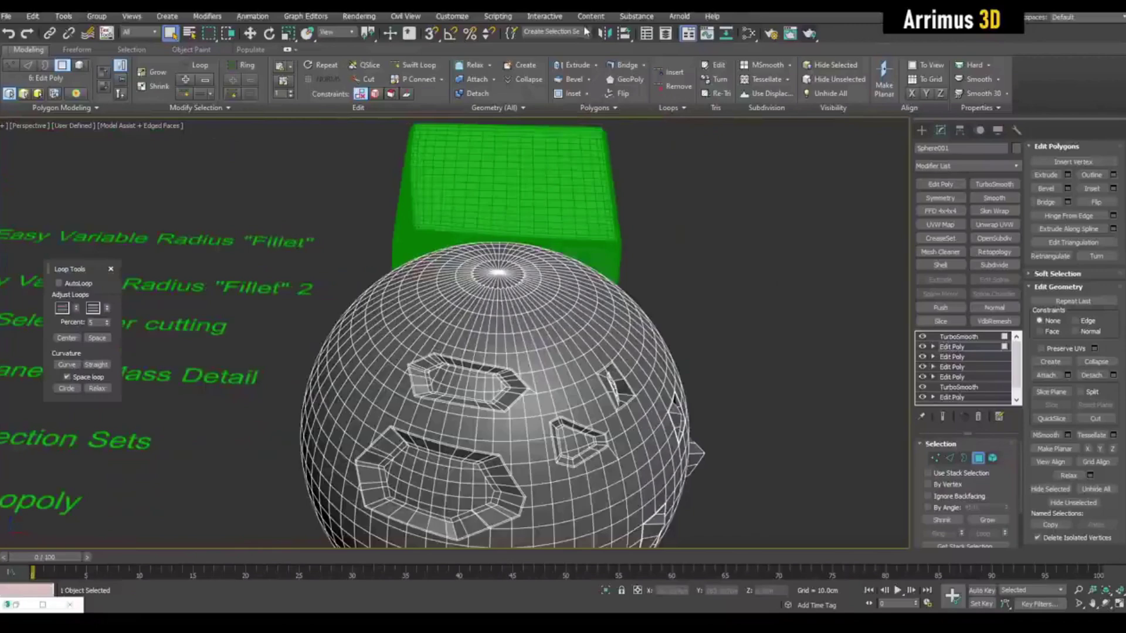
{"action": "left_click", "coordinate": [582, 34]}
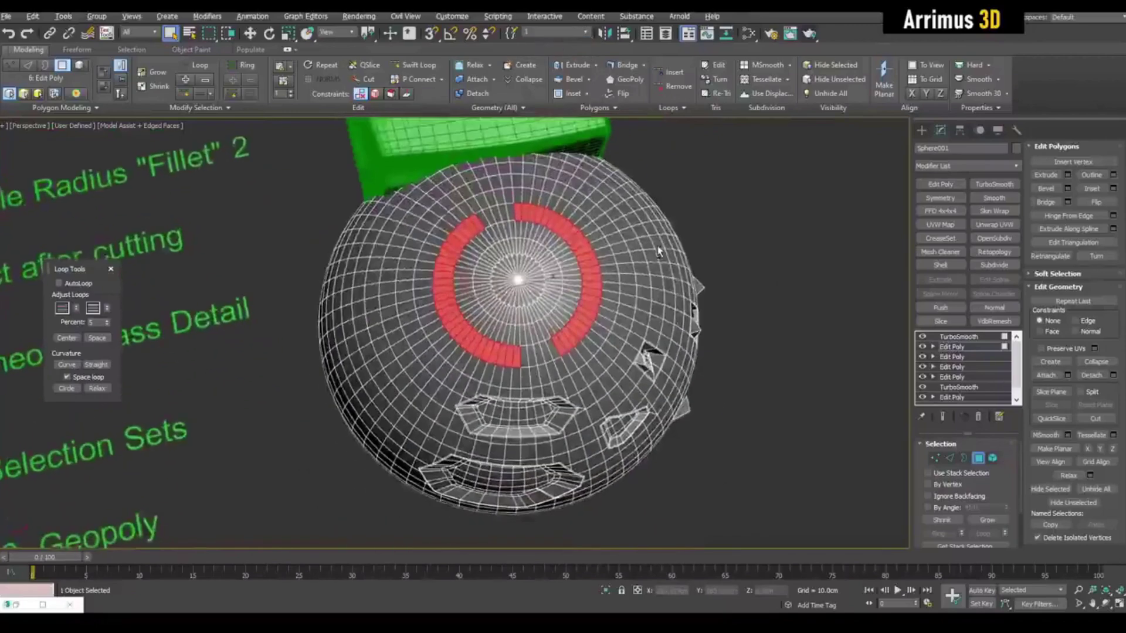
{"action": "left_click", "coordinate": [511, 33]}
{"action": "left_click_drag", "start_coordinate": [536, 190], "coordinate": [754, 178]}
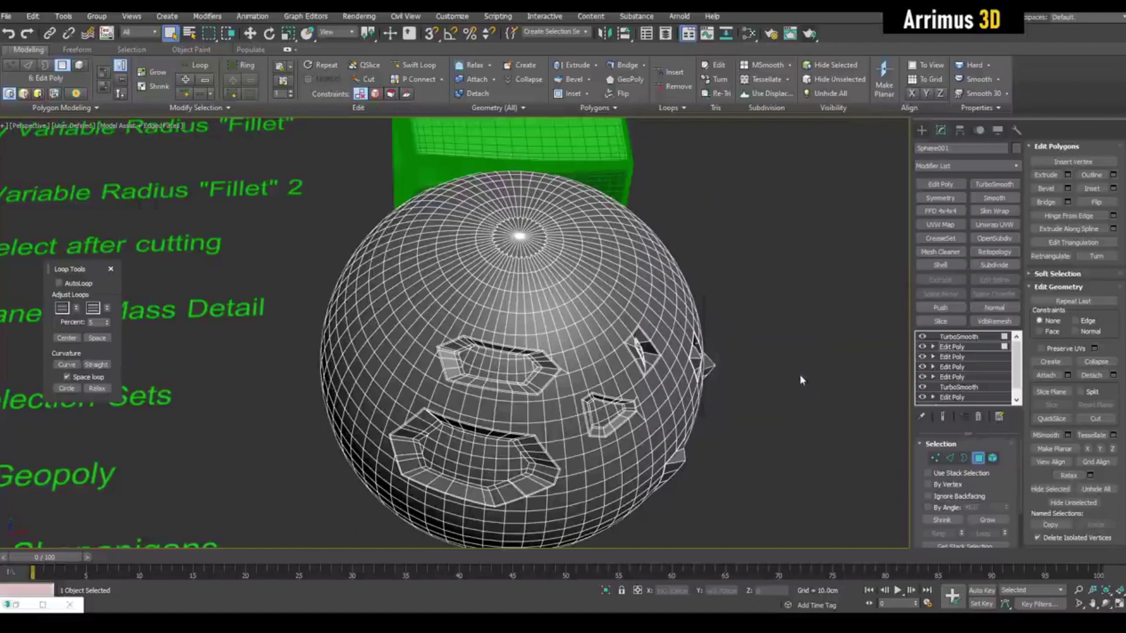
{"action": "scroll", "coordinate": [653, 196], "scroll_direction": "up", "scroll_amount": 3}
Close Edit Named Selections, open the Named Selection Sets manager, and deselect the sphere.
{"action": "left_click", "coordinate": [510, 34]}
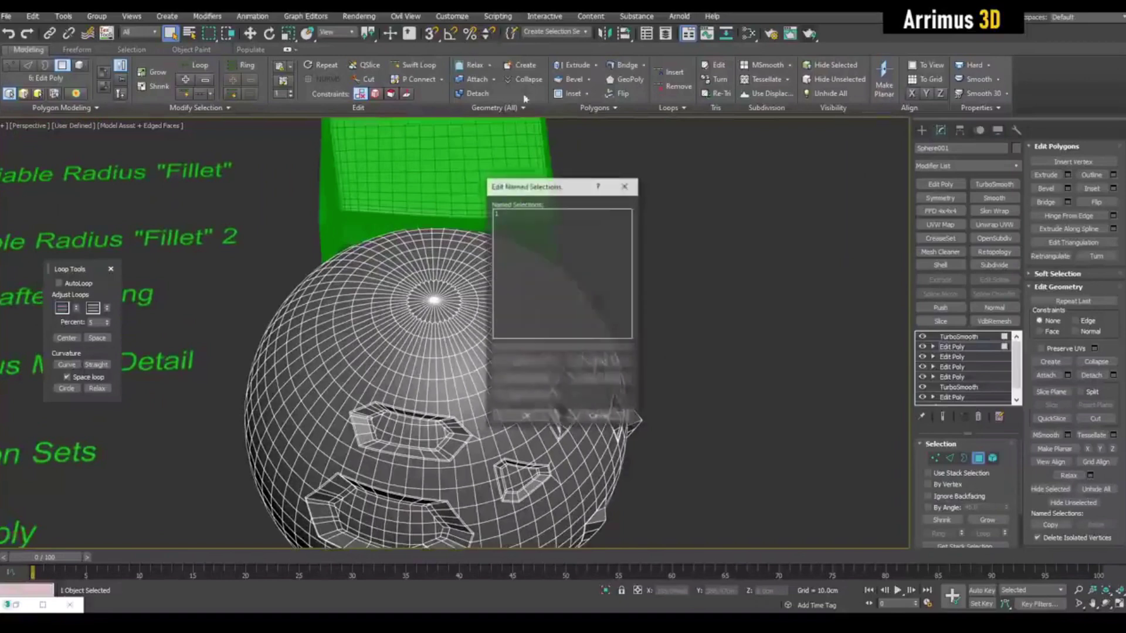
{"action": "left_click", "coordinate": [598, 417]}
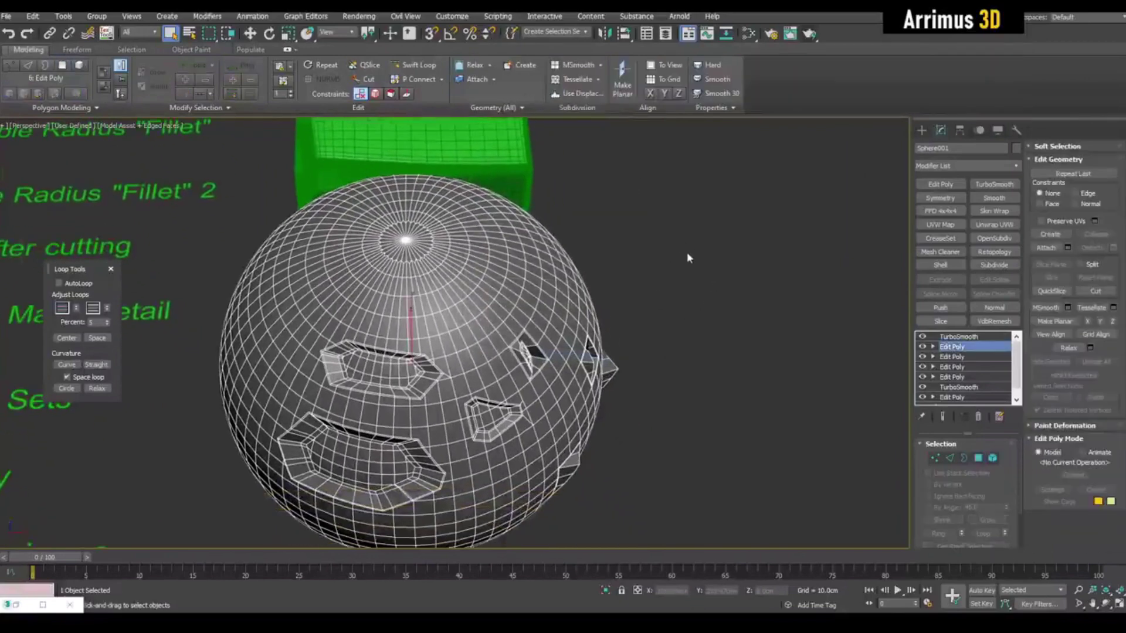
{"action": "left_click", "coordinate": [687, 251]}
{"action": "left_click", "coordinate": [508, 34]}
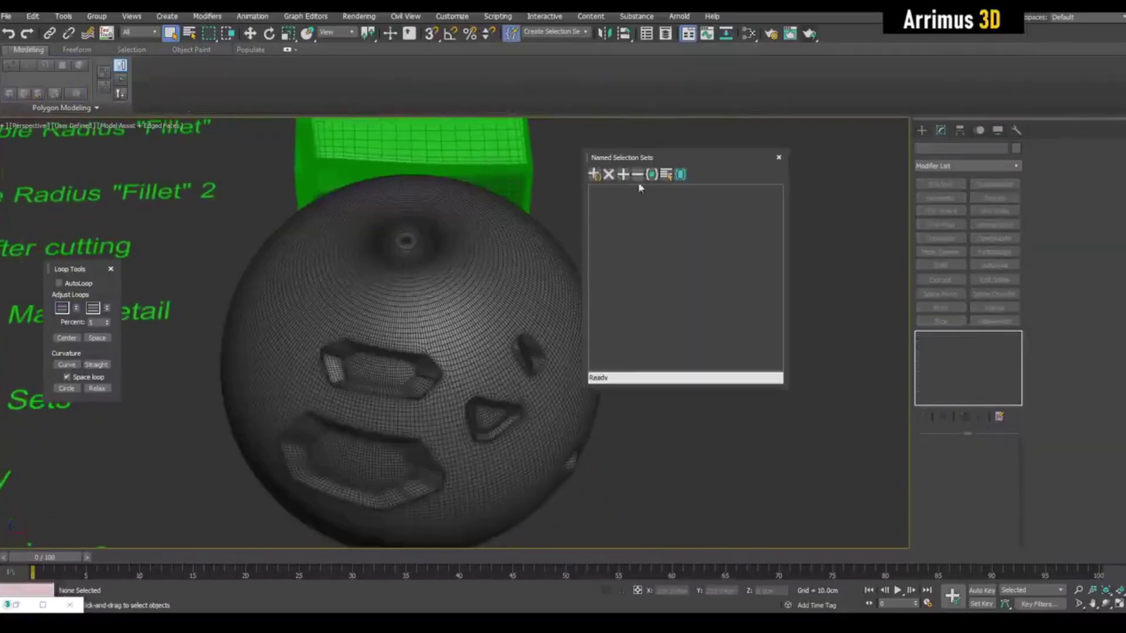
{"action": "scroll", "coordinate": [405, 264], "scroll_direction": "down", "scroll_amount": 5}
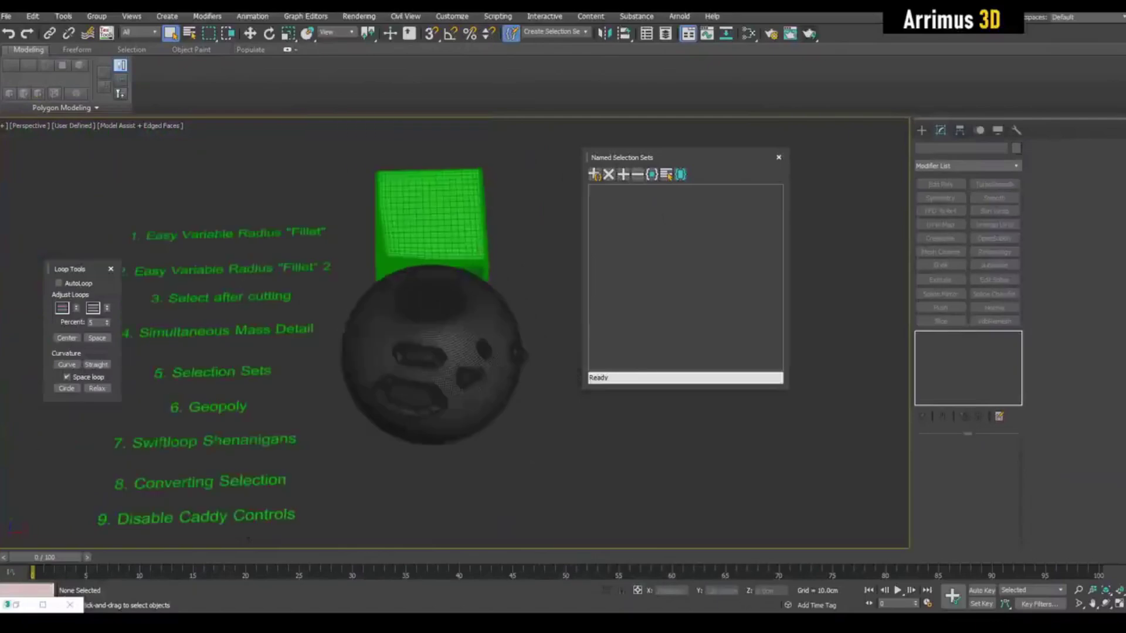
{"action": "left_click", "coordinate": [430, 360]}
{"action": "left_click", "coordinate": [529, 259]}
{"action": "scroll", "coordinate": [437, 288], "scroll_direction": "up", "scroll_amount": 3}
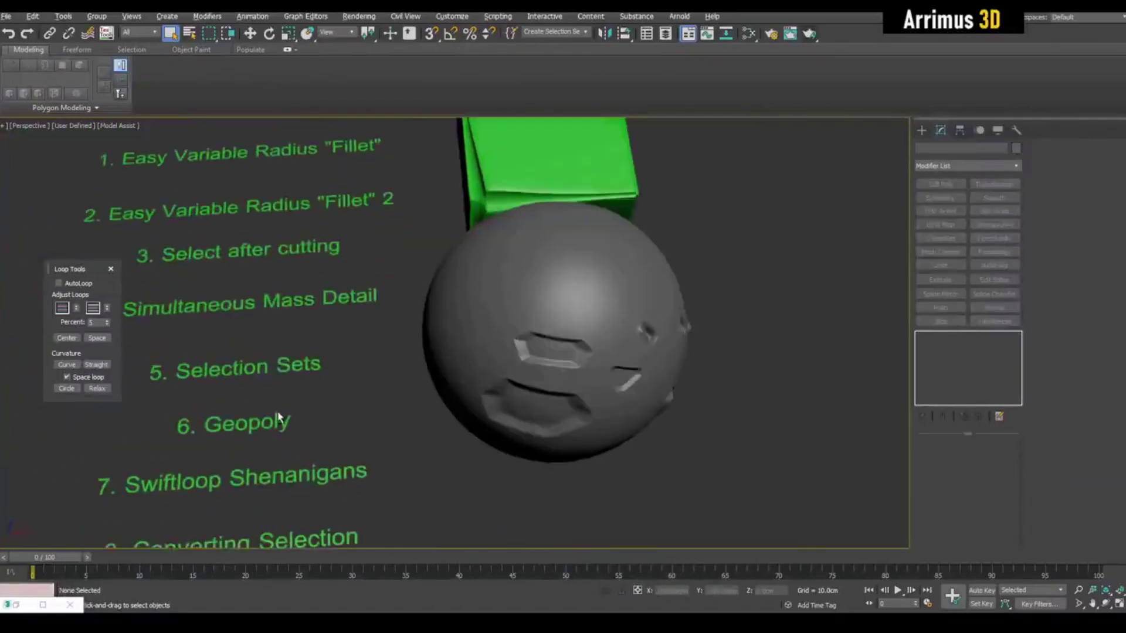
{"action": "scroll", "coordinate": [413, 326], "scroll_direction": "up", "scroll_amount": 3}
Loop-select a vertical polygon strip near the sphere's pole and apply GeoPoly to it.
{"action": "left_click", "coordinate": [611, 352]}
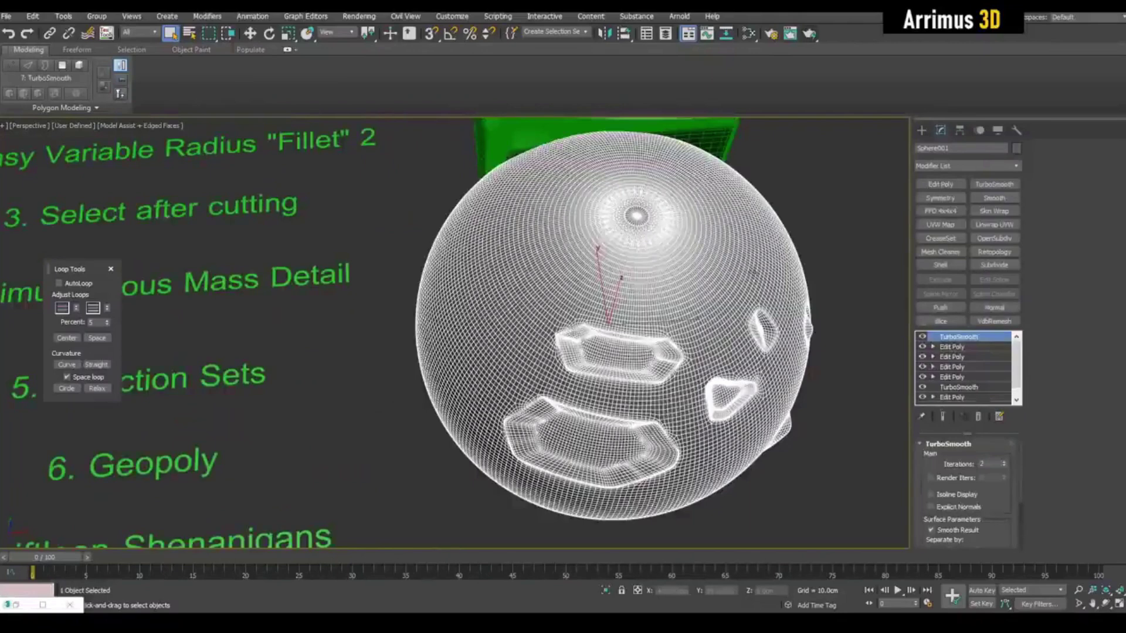
{"action": "left_click", "coordinate": [952, 347]}
{"action": "scroll", "coordinate": [633, 300], "scroll_direction": "up", "scroll_amount": 3}
{"action": "scroll", "coordinate": [632, 300], "scroll_direction": "up", "scroll_amount": 3}
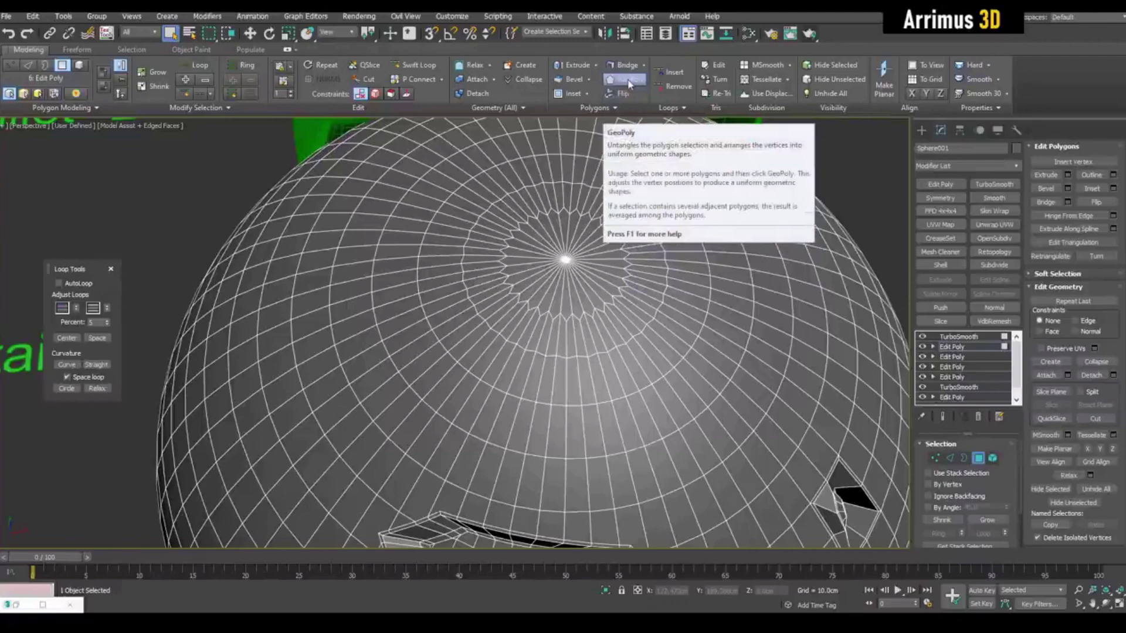
{"action": "mouse_move", "coordinate": [669, 317]}
{"action": "middle_mouse_down", "text": "alt"}
{"action": "mouse_move", "coordinate": [676, 299]}
{"action": "mouse_move", "coordinate": [564, 329]}
{"action": "mouse_move", "coordinate": [398, 307]}
{"action": "mouse_move", "coordinate": [636, 170]}
{"action": "middle_mouse_up", "text": "alt"}
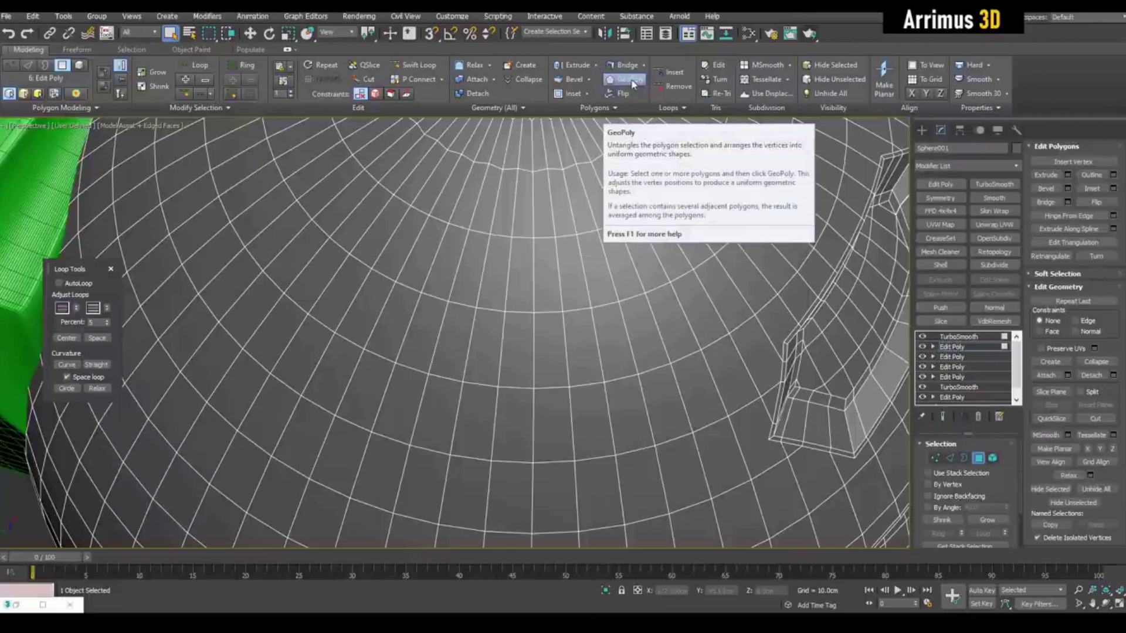
{"action": "scroll", "coordinate": [493, 316], "scroll_direction": "down", "scroll_amount": 5}
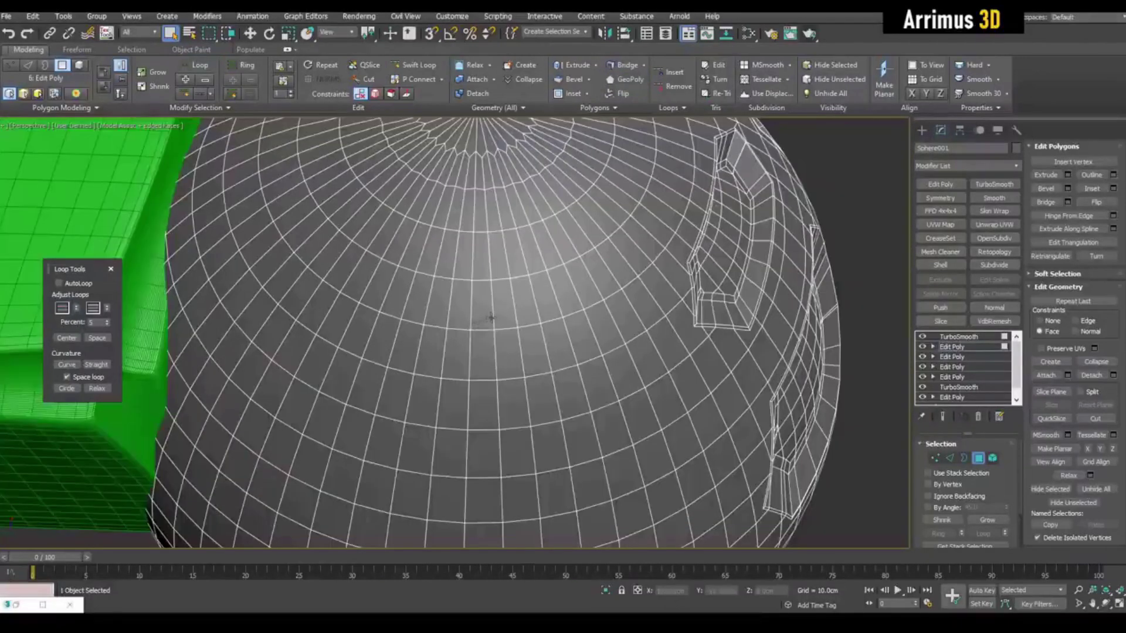
{"action": "scroll", "coordinate": [508, 314], "scroll_direction": "up", "scroll_amount": 5}
{"action": "scroll", "coordinate": [492, 378], "scroll_direction": "down", "scroll_amount": 1}
{"action": "left_click", "coordinate": [473, 431]}
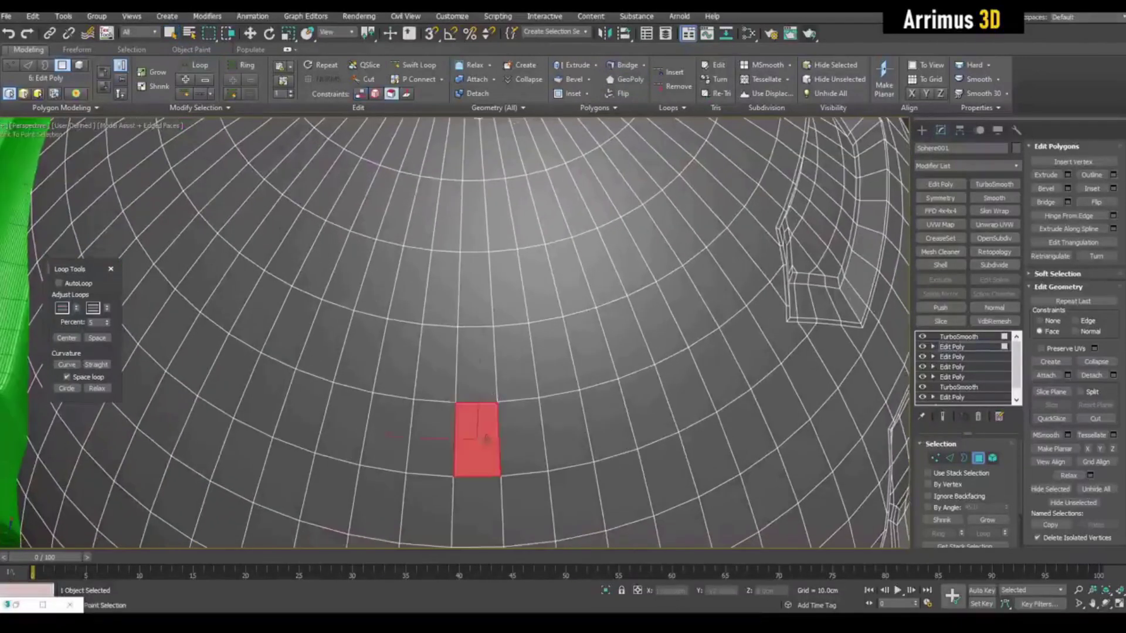
{"action": "left_click", "coordinate": [475, 370], "text": "shift"}
{"action": "scroll", "coordinate": [469, 321], "scroll_direction": "up", "scroll_amount": 2}
{"action": "scroll", "coordinate": [468, 323], "scroll_direction": "up", "scroll_amount": 2}
{"action": "scroll", "coordinate": [437, 319], "scroll_direction": "up", "scroll_amount": 1}
{"action": "middle_click_drag", "start_coordinate": [489, 276], "coordinate": [539, 274]}
{"action": "scroll", "coordinate": [538, 274], "scroll_direction": "down", "scroll_amount": 4}
{"action": "scroll", "coordinate": [539, 279], "scroll_direction": "up", "scroll_amount": 3}
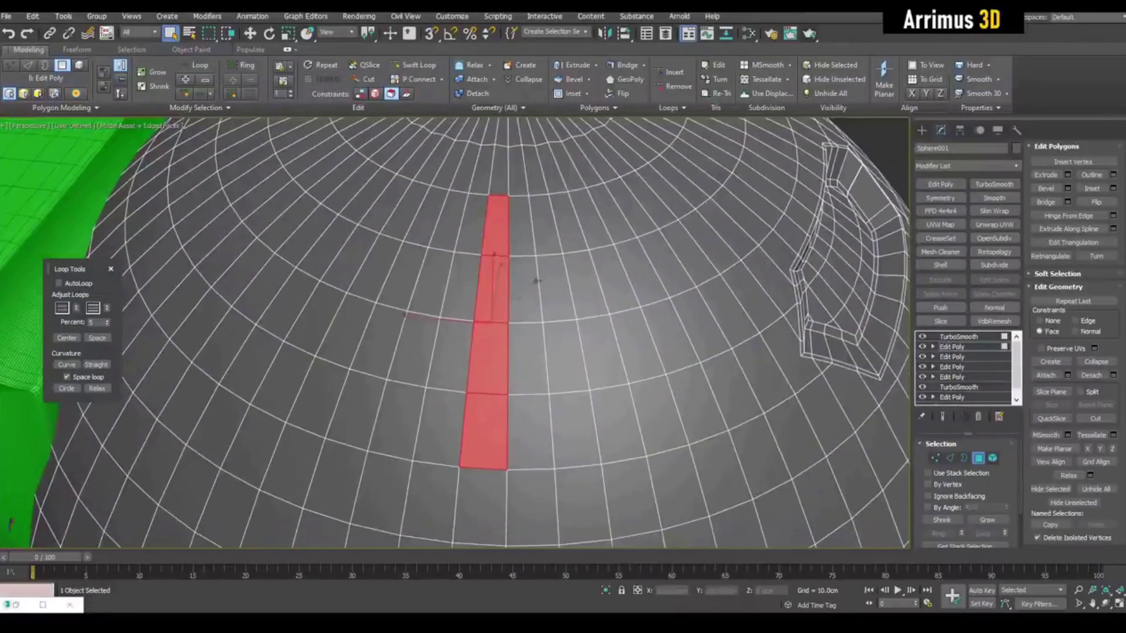
{"action": "left_click", "coordinate": [633, 82]}
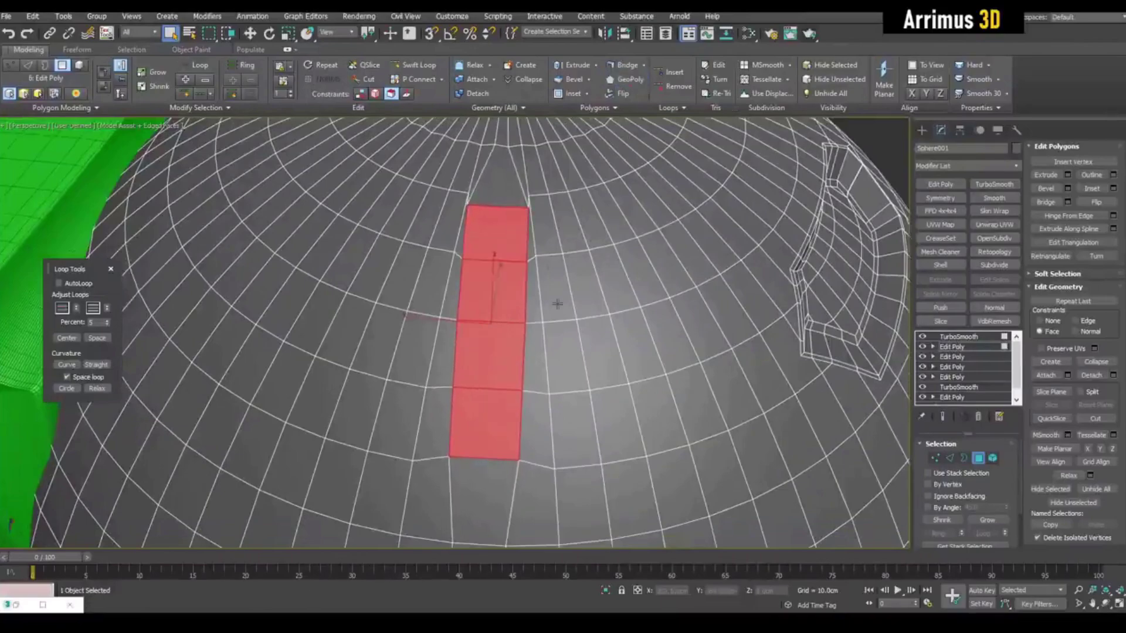
{"action": "mouse_move", "coordinate": [563, 307]}
{"action": "middle_mouse_down", "text": "alt"}
{"action": "mouse_move", "coordinate": [573, 269]}
{"action": "mouse_move", "coordinate": [503, 327]}
{"action": "mouse_move", "coordinate": [528, 317]}
{"action": "middle_mouse_up", "text": "alt"}
{"action": "scroll", "coordinate": [502, 327], "scroll_direction": "down", "scroll_amount": 4}
{"action": "scroll", "coordinate": [535, 327], "scroll_direction": "up", "scroll_amount": 3}
{"action": "scroll", "coordinate": [534, 326], "scroll_direction": "up", "scroll_amount": 2}
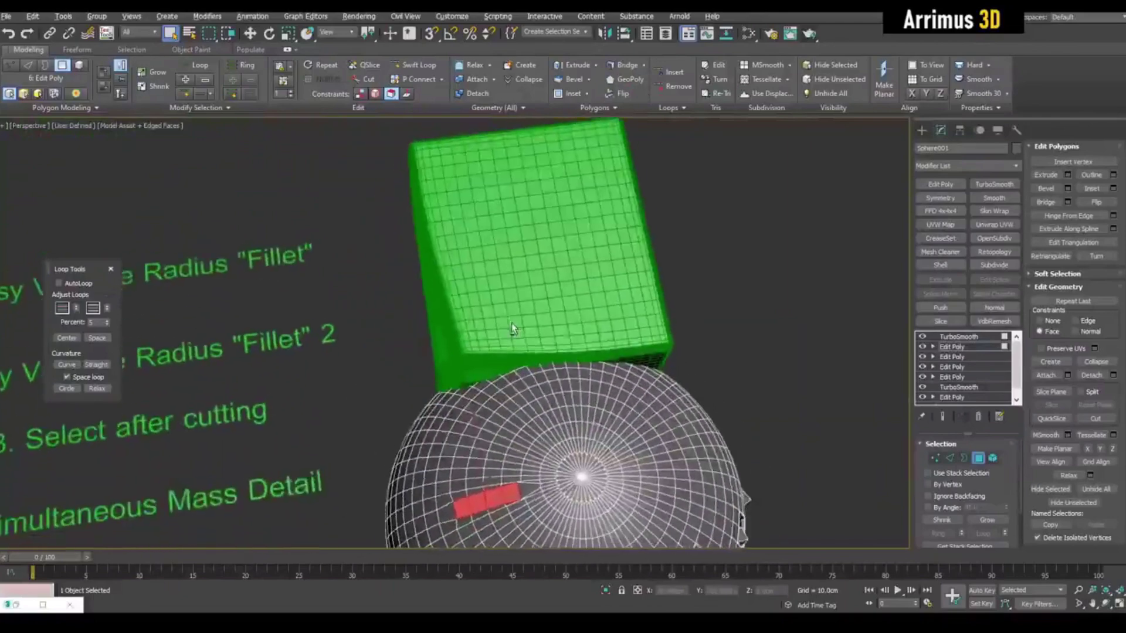
{"action": "scroll", "coordinate": [515, 326], "scroll_direction": "up", "scroll_amount": 3}
Add an Edit Poly layer to the green box and select polygons on its front face.
{"action": "left_click", "coordinate": [500, 295]}
{"action": "mouse_move", "coordinate": [480, 240]}
{"action": "middle_mouse_down", "text": "alt"}
{"action": "mouse_move", "coordinate": [576, 301]}
{"action": "mouse_move", "coordinate": [549, 276]}
{"action": "middle_mouse_up", "text": "alt"}
{"action": "key", "text": "ctrl+e"}
{"action": "scroll", "coordinate": [538, 266], "scroll_direction": "up", "scroll_amount": 3}
{"action": "key", "text": "4"}
{"action": "left_click", "coordinate": [539, 262]}
{"action": "left_click", "coordinate": [338, 250], "text": "ctrl"}
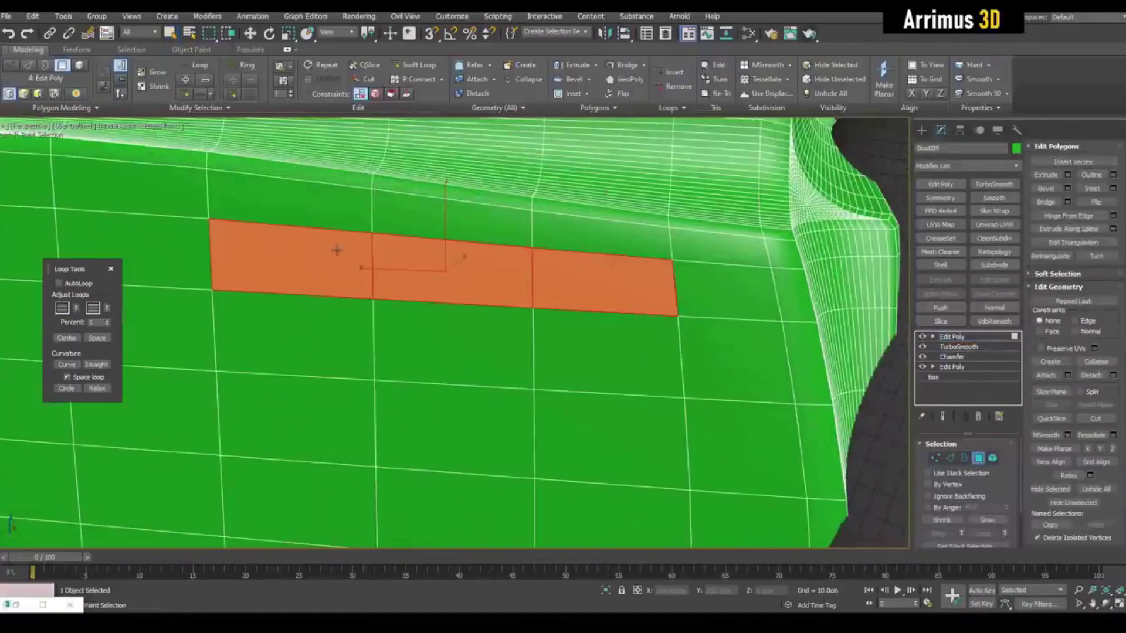
{"action": "middle_click_drag", "start_coordinate": [504, 289], "coordinate": [628, 143], "text": "alt"}
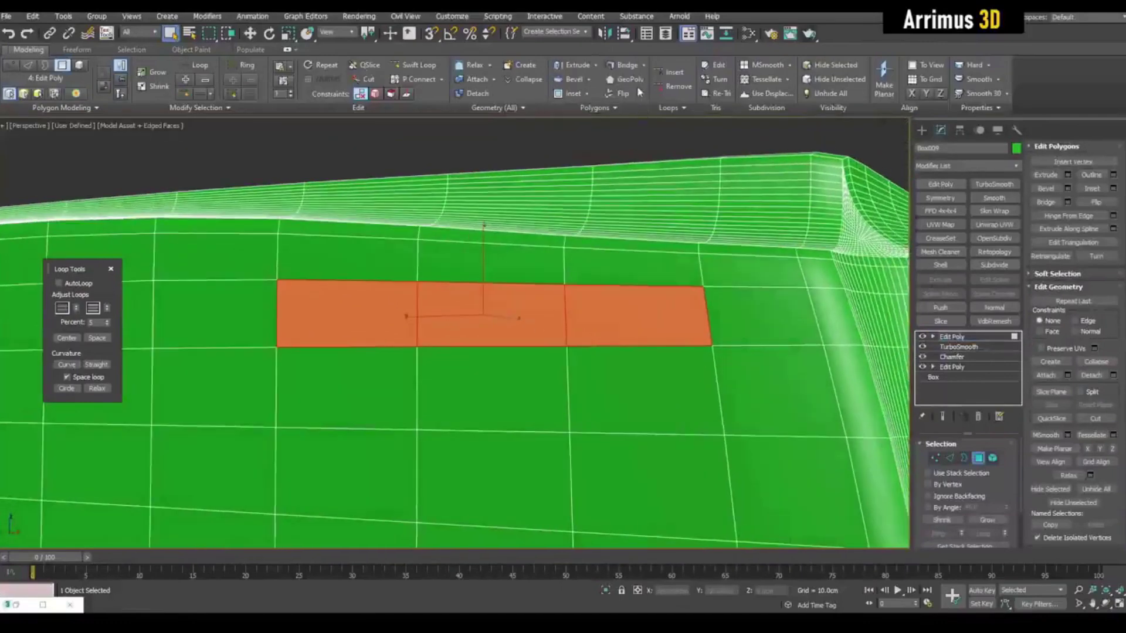
{"action": "mouse_move", "coordinate": [638, 91]}
{"action": "middle_mouse_down", "text": "alt"}
{"action": "mouse_move", "coordinate": [641, 225]}
{"action": "mouse_move", "coordinate": [674, 243]}
{"action": "middle_mouse_up", "text": "alt"}
Straighten the right-hand vertical polygon strip into a regular shape with GeoPoly.
{"action": "key", "text": "ctrl+d"}
{"action": "left_click", "coordinate": [711, 219]}
{"action": "left_click", "coordinate": [711, 387], "text": "shift"}
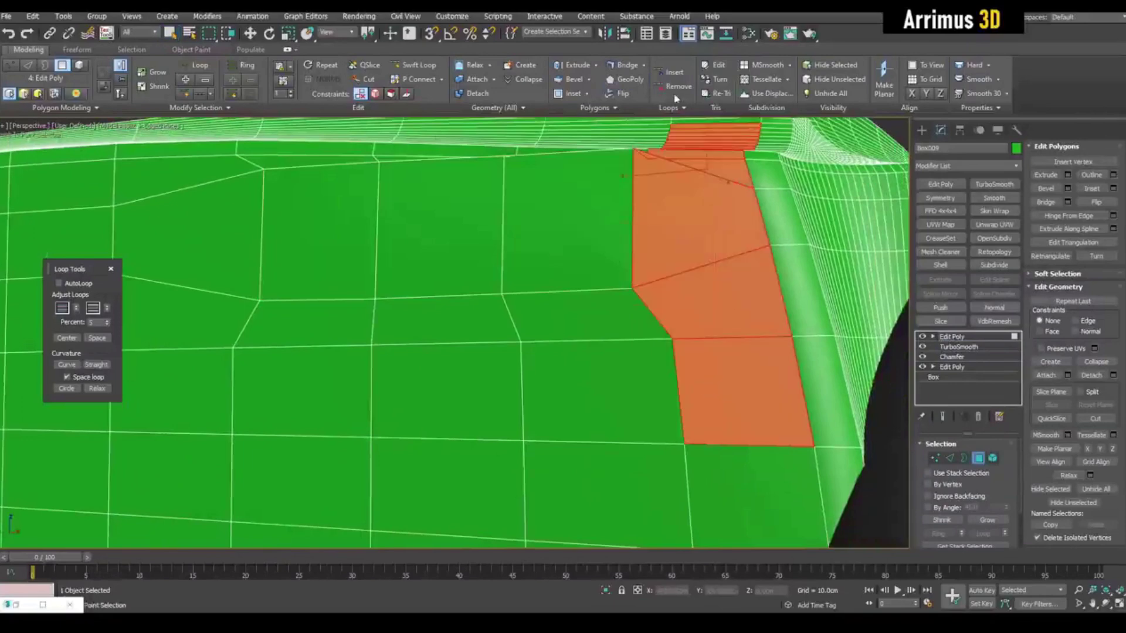
{"action": "left_click", "coordinate": [631, 82]}
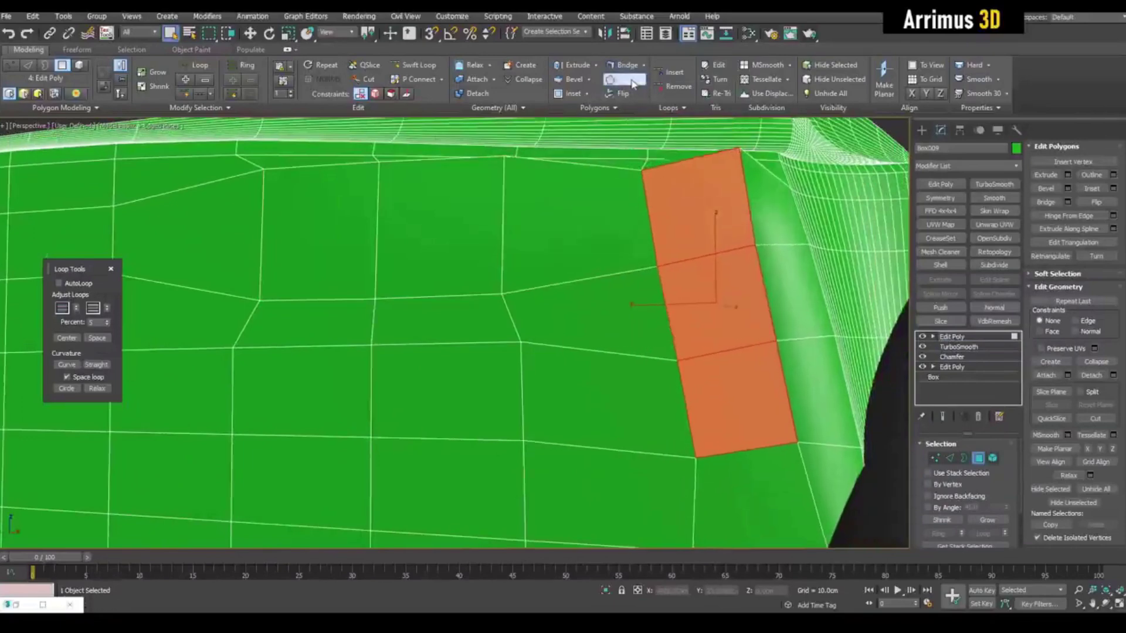
{"action": "key", "text": "r"}
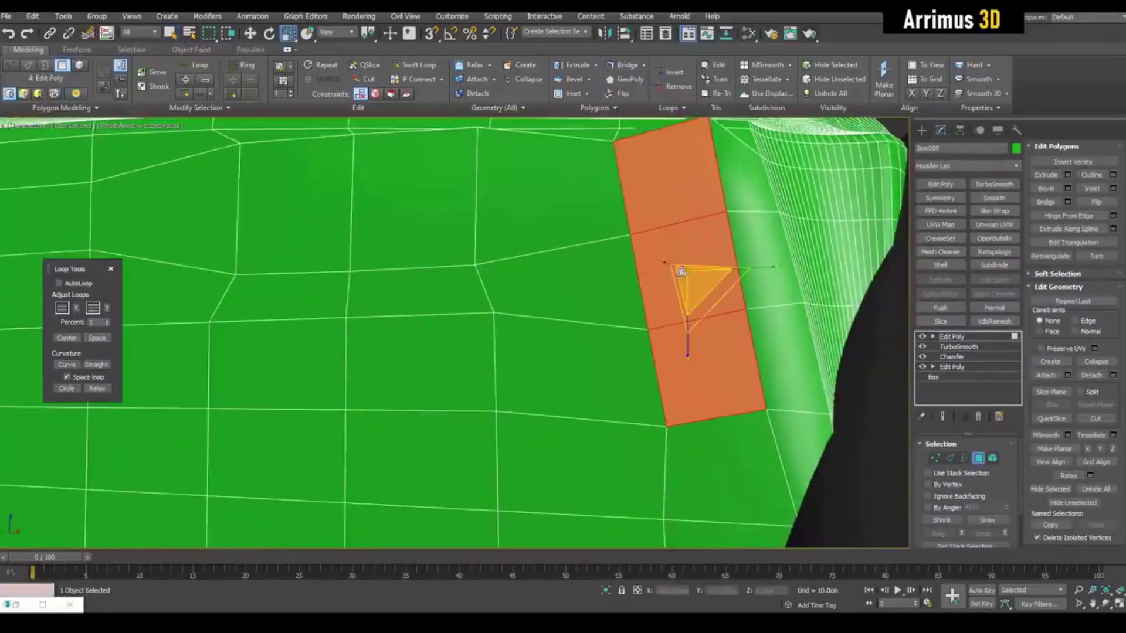
{"action": "mouse_move", "coordinate": [674, 265]}
{"action": "middle_mouse_down", "text": "alt"}
{"action": "mouse_move", "coordinate": [648, 214]}
{"action": "mouse_move", "coordinate": [678, 302]}
{"action": "middle_mouse_up", "text": "alt"}
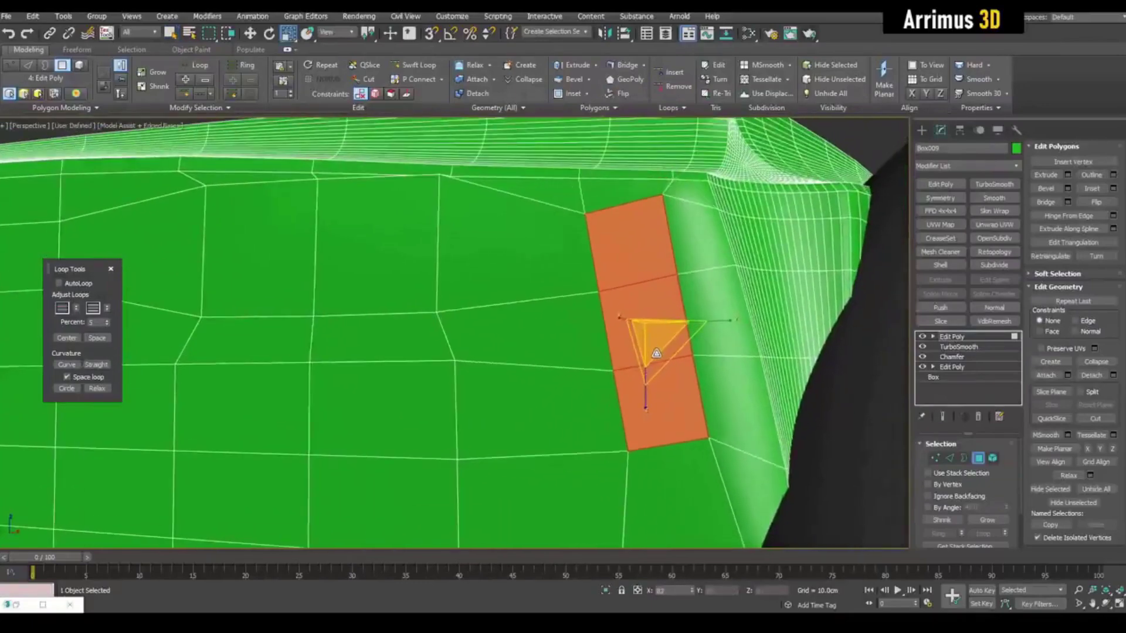
{"action": "mouse_move", "coordinate": [653, 341]}
{"action": "middle_mouse_down", "text": "alt"}
{"action": "mouse_move", "coordinate": [656, 269]}
{"action": "mouse_move", "coordinate": [643, 281]}
{"action": "mouse_move", "coordinate": [673, 312]}
{"action": "mouse_move", "coordinate": [567, 295]}
{"action": "middle_mouse_up", "text": "alt"}
Straighten the three-polygon column on the left with GeoPoly.
{"action": "key", "text": "q"}
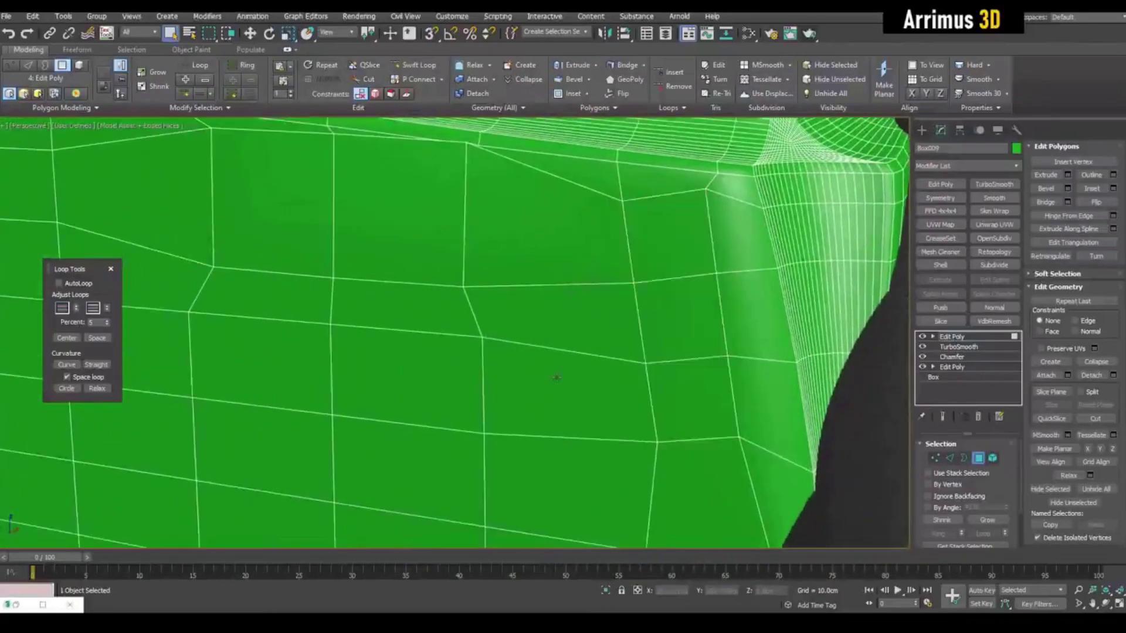
{"action": "left_click", "coordinate": [563, 352]}
{"action": "left_click", "coordinate": [536, 212], "text": "ctrl"}
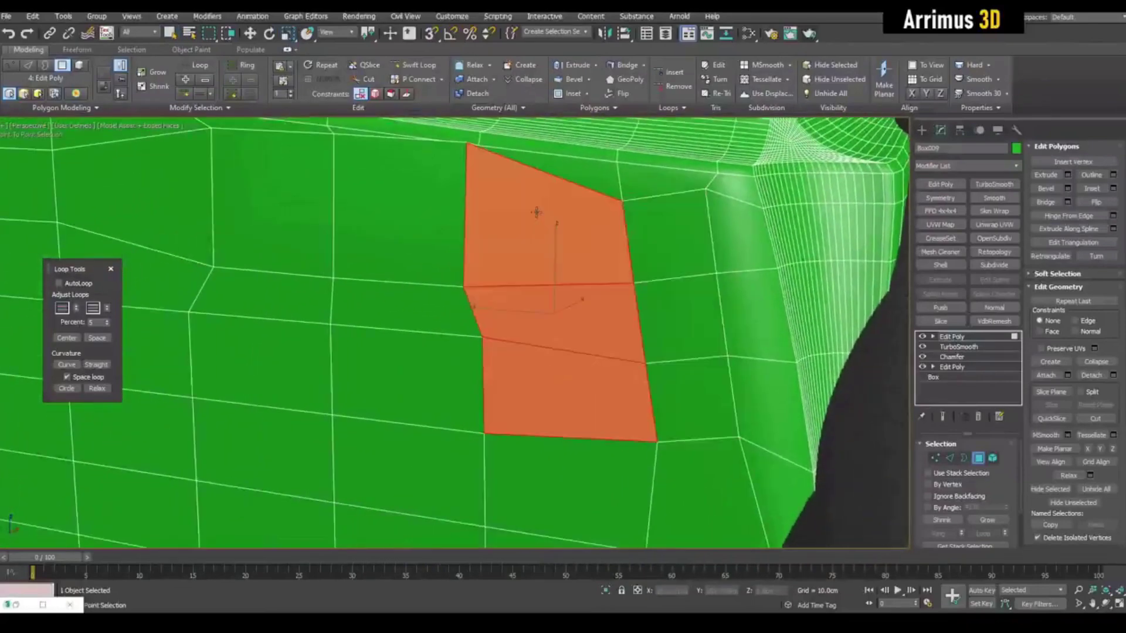
{"action": "left_click", "coordinate": [626, 79]}
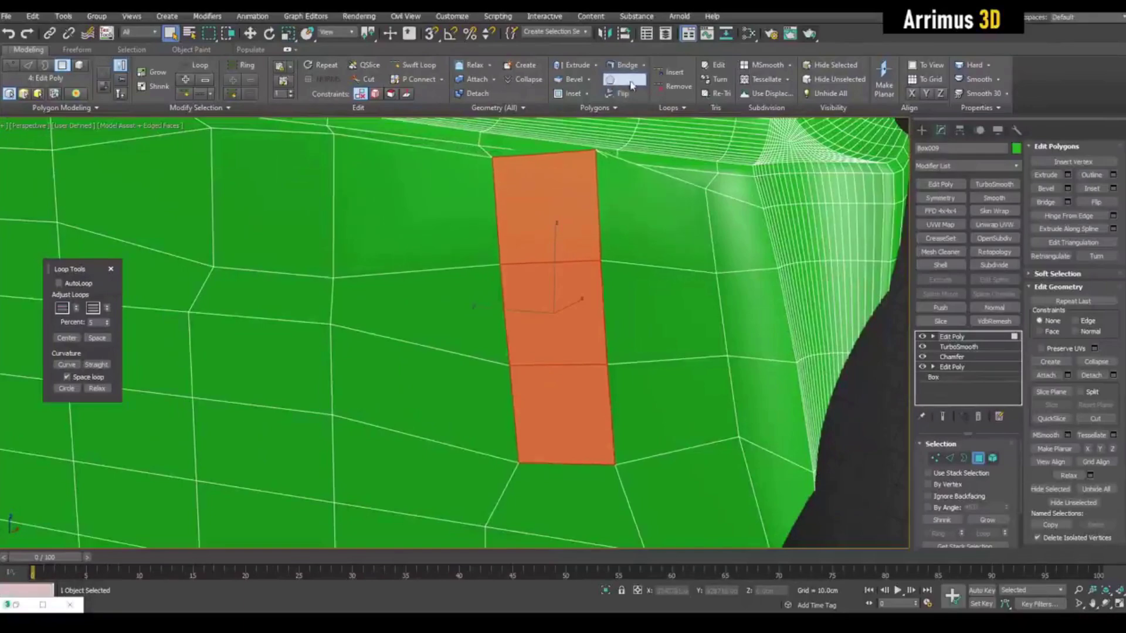
{"action": "scroll", "coordinate": [530, 298], "scroll_direction": "down", "scroll_amount": 3}
{"action": "key", "text": "w"}
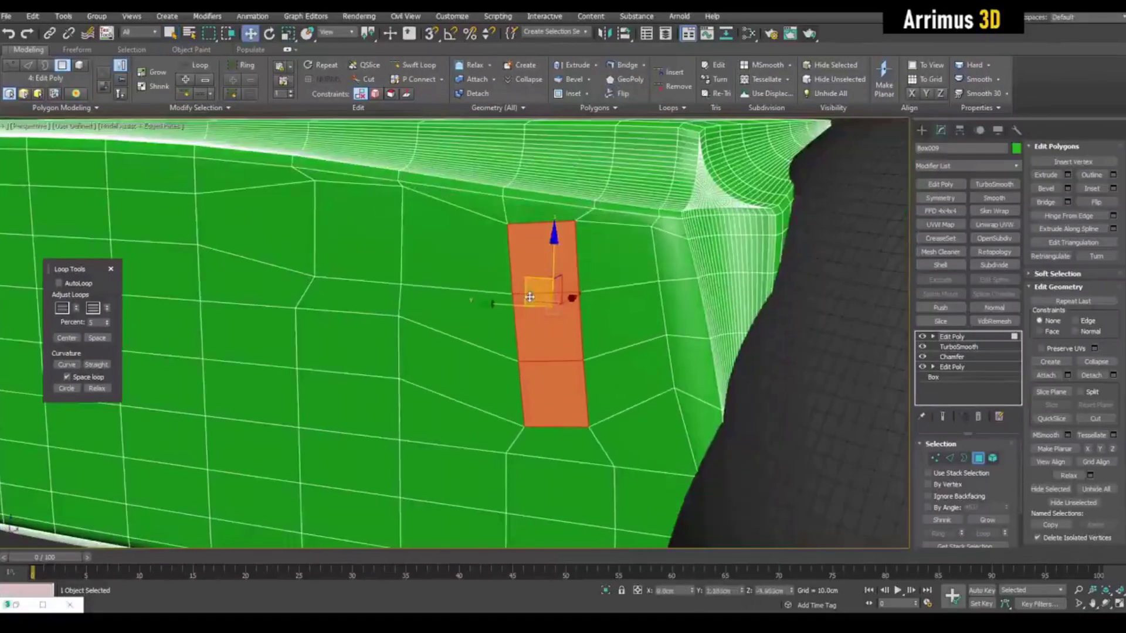
Push the polygon inward, shrink it and twist it into a recess.
{"action": "middle_click_drag", "start_coordinate": [562, 298], "coordinate": [503, 323], "text": "alt"}
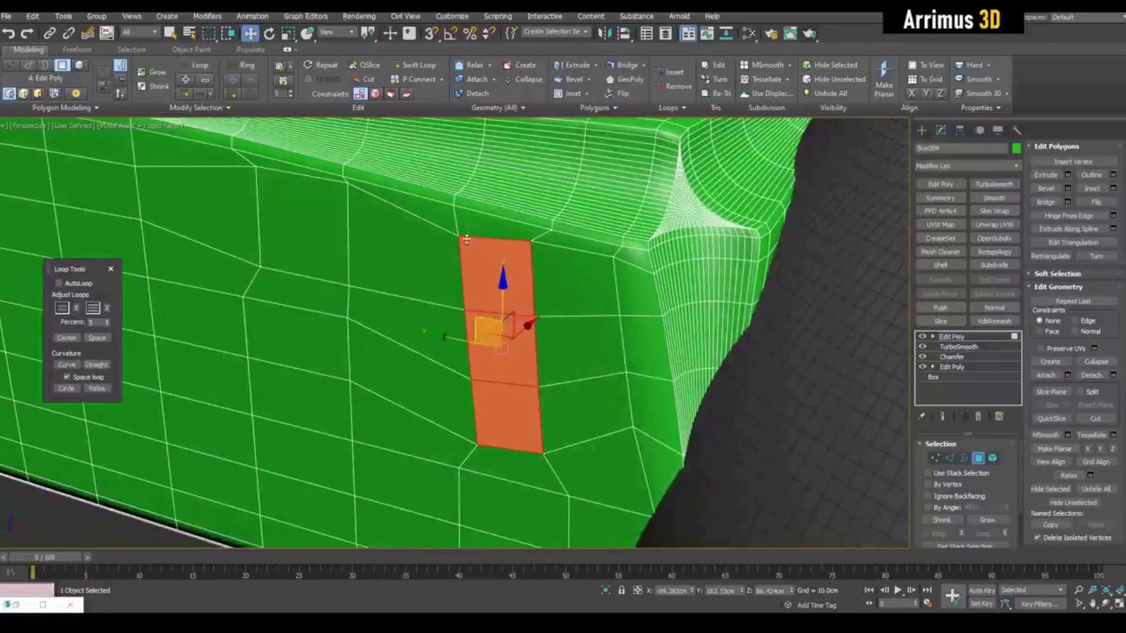
{"action": "middle_click_drag", "start_coordinate": [466, 240], "coordinate": [510, 290], "text": "alt"}
{"action": "scroll", "coordinate": [510, 290], "scroll_direction": "up", "scroll_amount": 2}
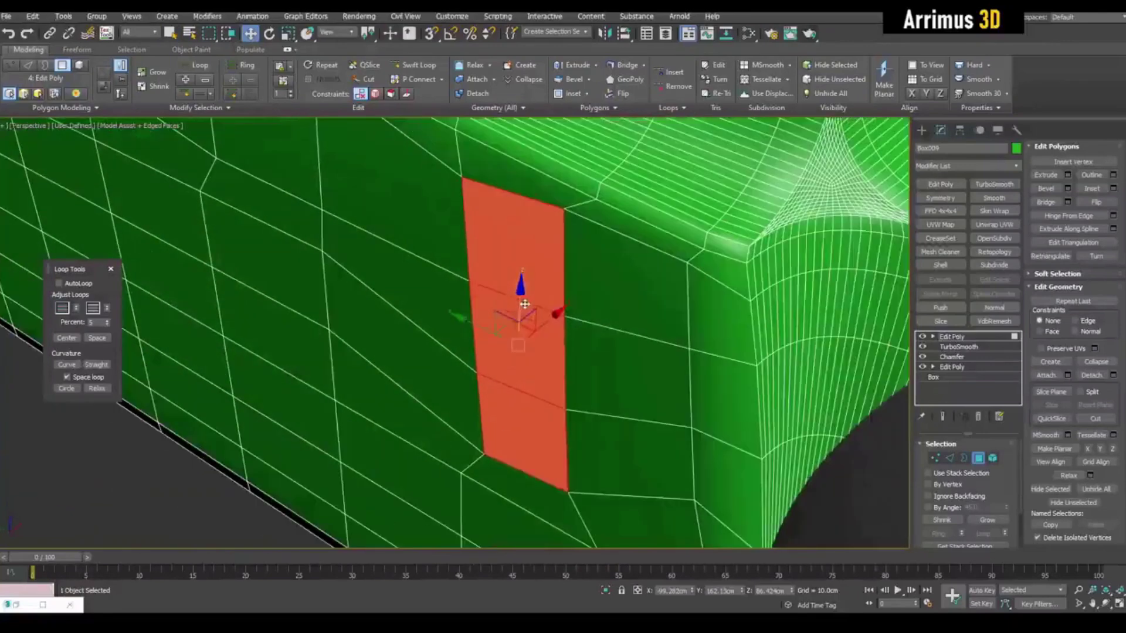
{"action": "key", "text": "r"}
{"action": "key", "text": "w"}
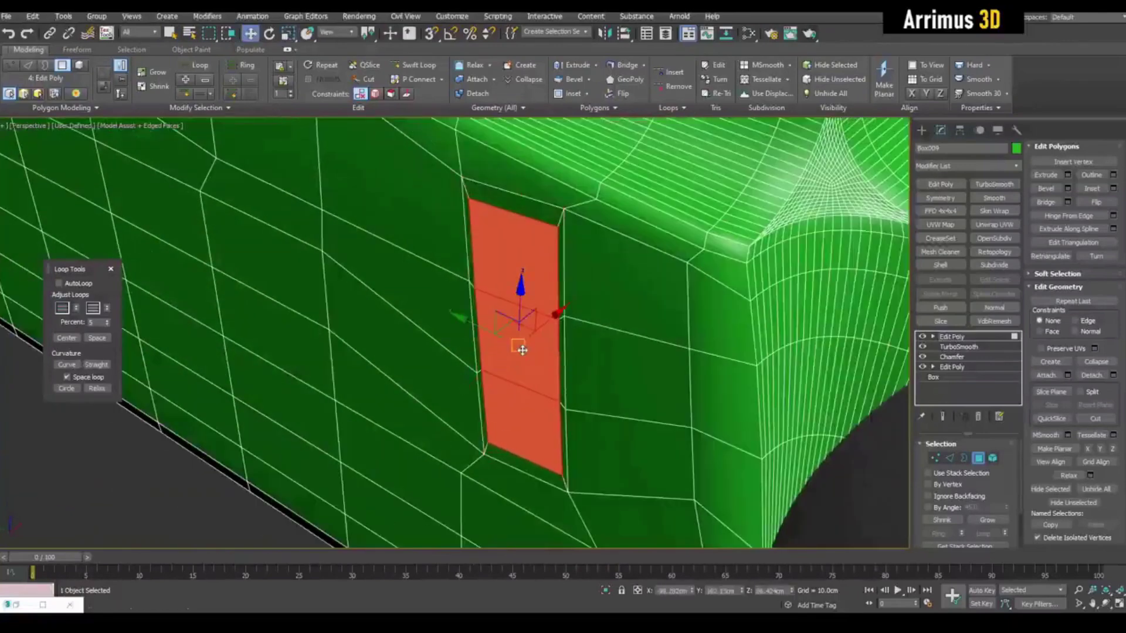
{"action": "mouse_move", "coordinate": [521, 350]}
{"action": "left_mouse_down"}
{"action": "mouse_move", "coordinate": [522, 361]}
{"action": "mouse_move", "coordinate": [535, 336]}
{"action": "left_mouse_up"}
{"action": "key", "text": "r"}
{"action": "key", "text": "w"}
{"action": "middle_click_drag", "start_coordinate": [535, 335], "coordinate": [510, 352], "text": "alt"}
{"action": "key", "text": "r"}
{"action": "key", "text": "e"}
{"action": "left_click_drag", "start_coordinate": [510, 351], "coordinate": [514, 359]}
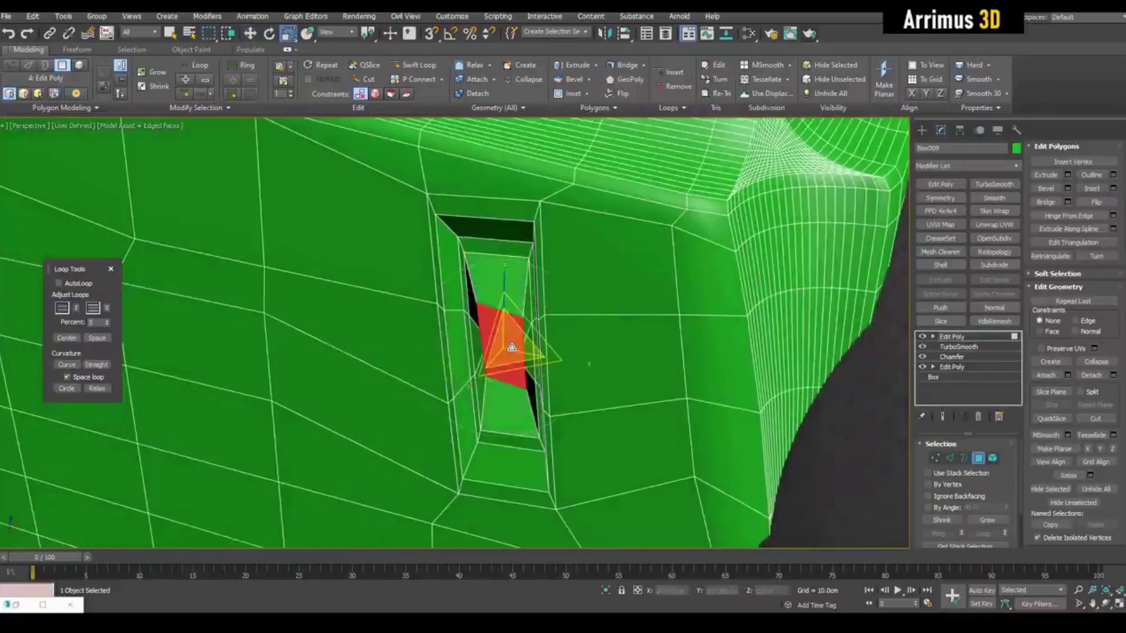
Hide the edge overlay and add TurboSmooth to the box.
{"action": "key", "text": "F4"}
{"action": "left_click", "coordinate": [952, 336]}
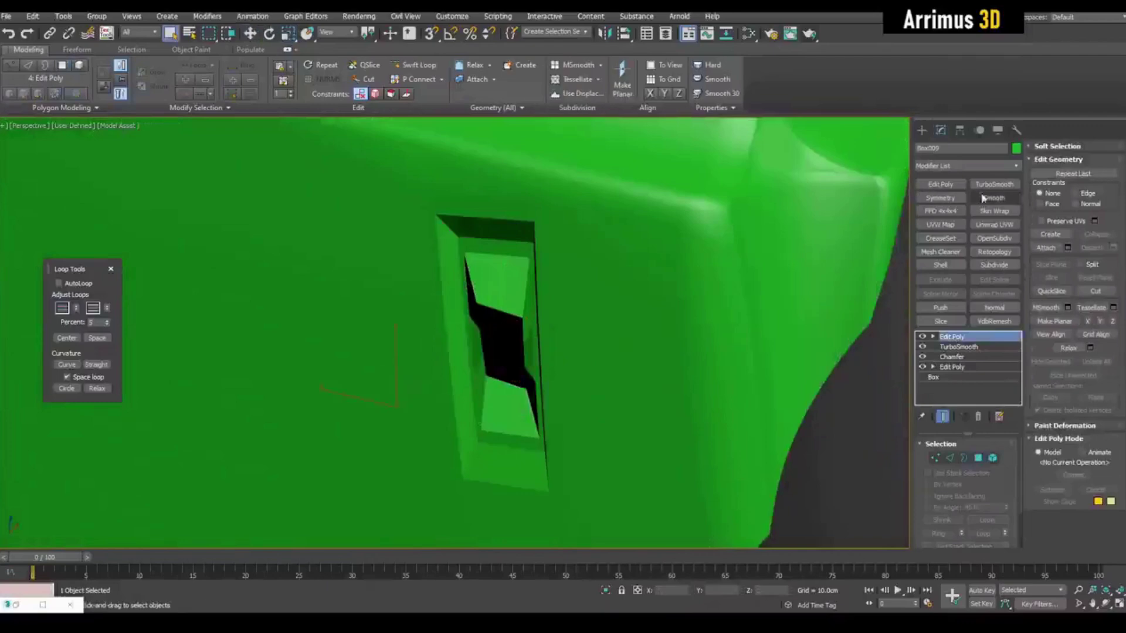
{"action": "left_click", "coordinate": [994, 184]}
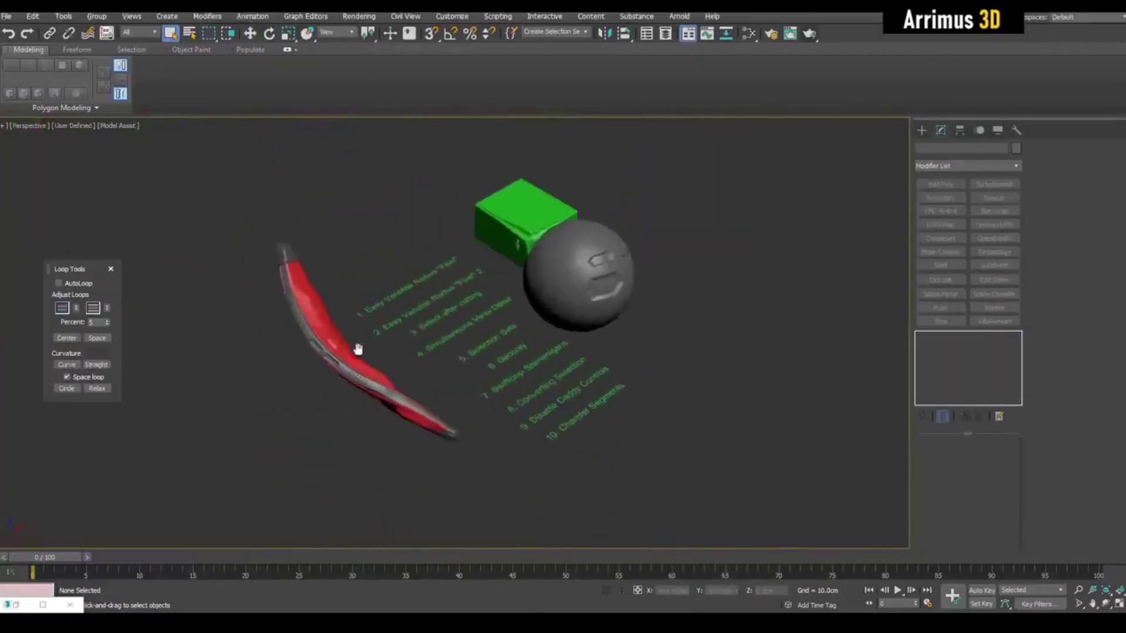
Select the grey nose cap, enter its Editable Poly vertex level, and start Swift Loop.
{"action": "left_click", "coordinate": [333, 355]}
{"action": "mouse_move", "coordinate": [333, 357]}
{"action": "middle_mouse_down", "text": "alt"}
{"action": "mouse_move", "coordinate": [461, 328]}
{"action": "mouse_move", "coordinate": [686, 411]}
{"action": "middle_mouse_up", "text": "alt"}
{"action": "key", "text": "F4"}
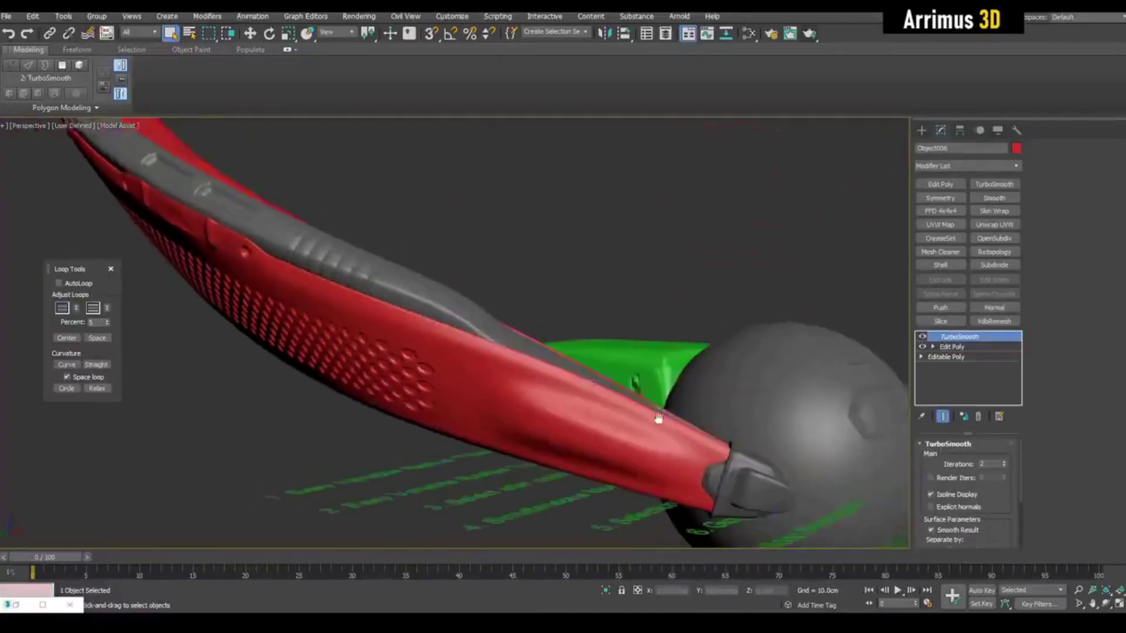
{"action": "left_click", "coordinate": [687, 415]}
{"action": "left_click", "coordinate": [935, 354]}
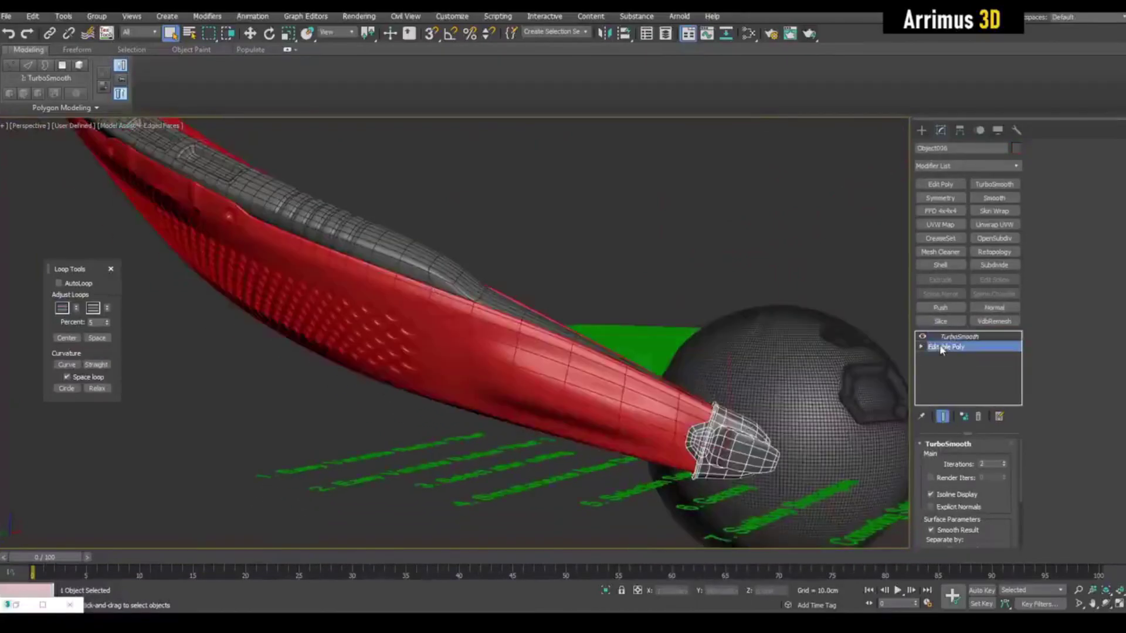
{"action": "key", "text": "1"}
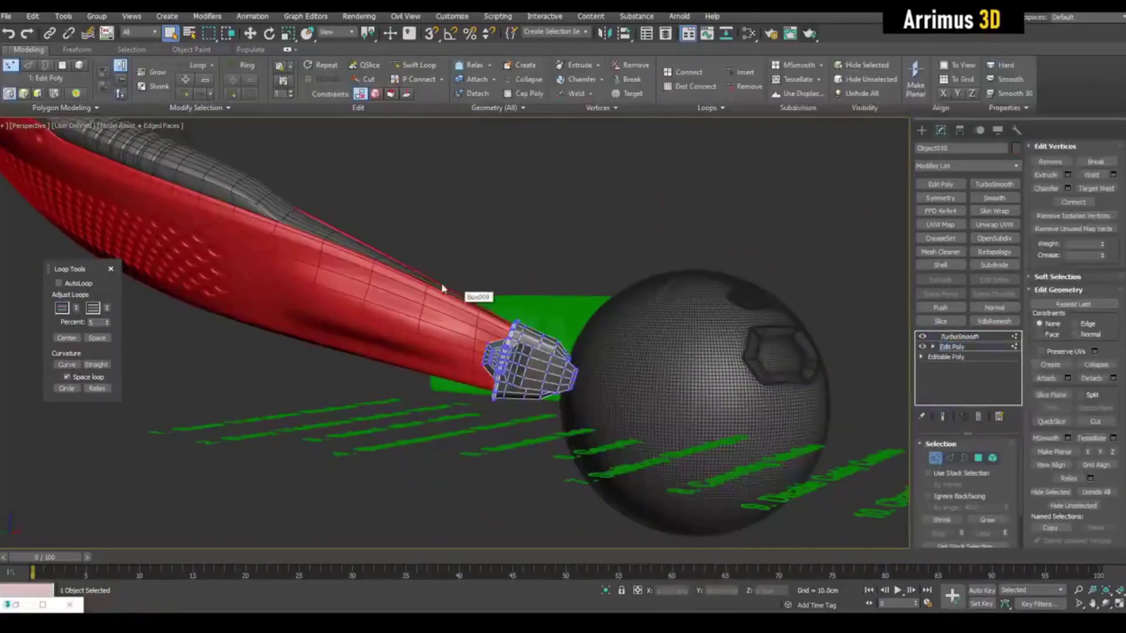
{"action": "key", "text": "z"}
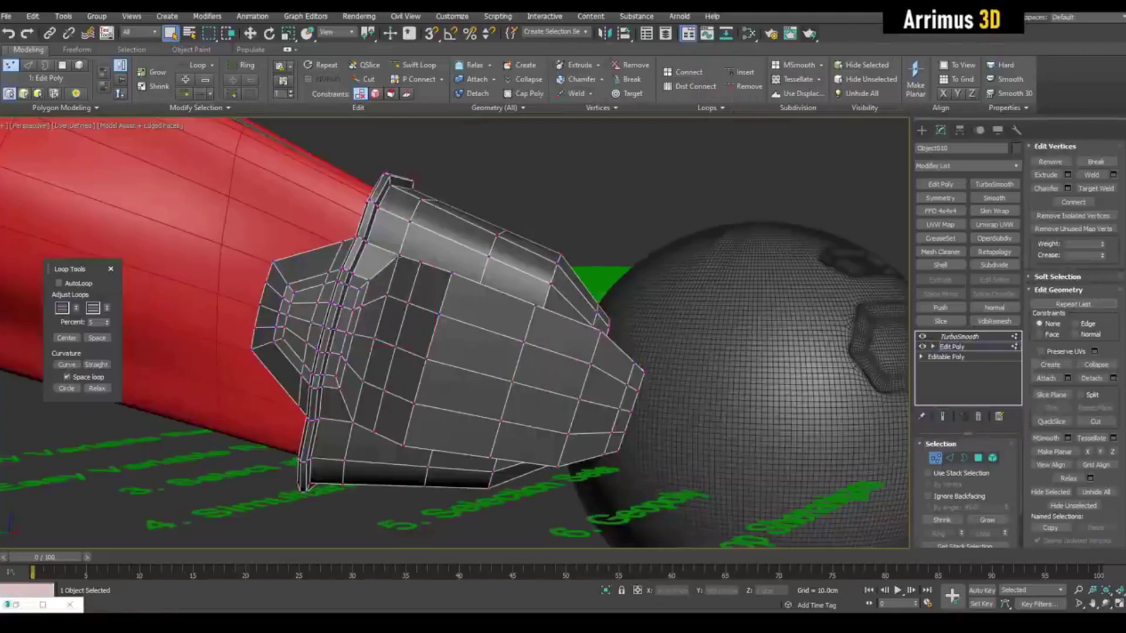
{"action": "scroll", "coordinate": [369, 330], "scroll_direction": "up", "scroll_amount": 2}
{"action": "scroll", "coordinate": [368, 328], "scroll_direction": "up", "scroll_amount": 3}
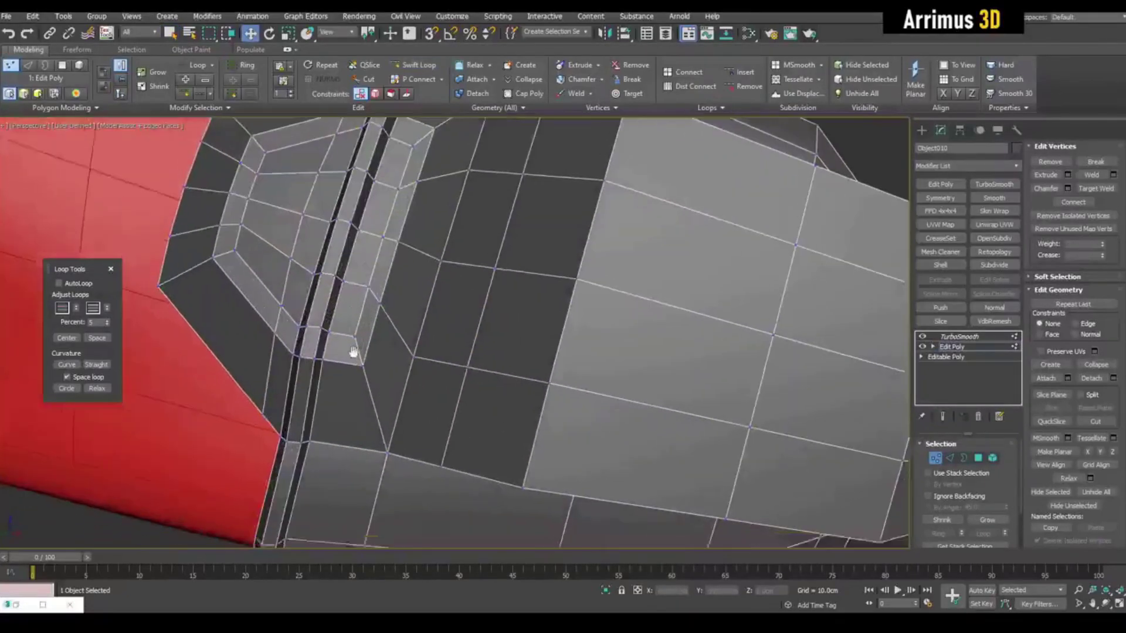
{"action": "scroll", "coordinate": [373, 334], "scroll_direction": "up", "scroll_amount": 2}
{"action": "middle_click_drag", "start_coordinate": [374, 334], "coordinate": [395, 334], "text": "alt"}
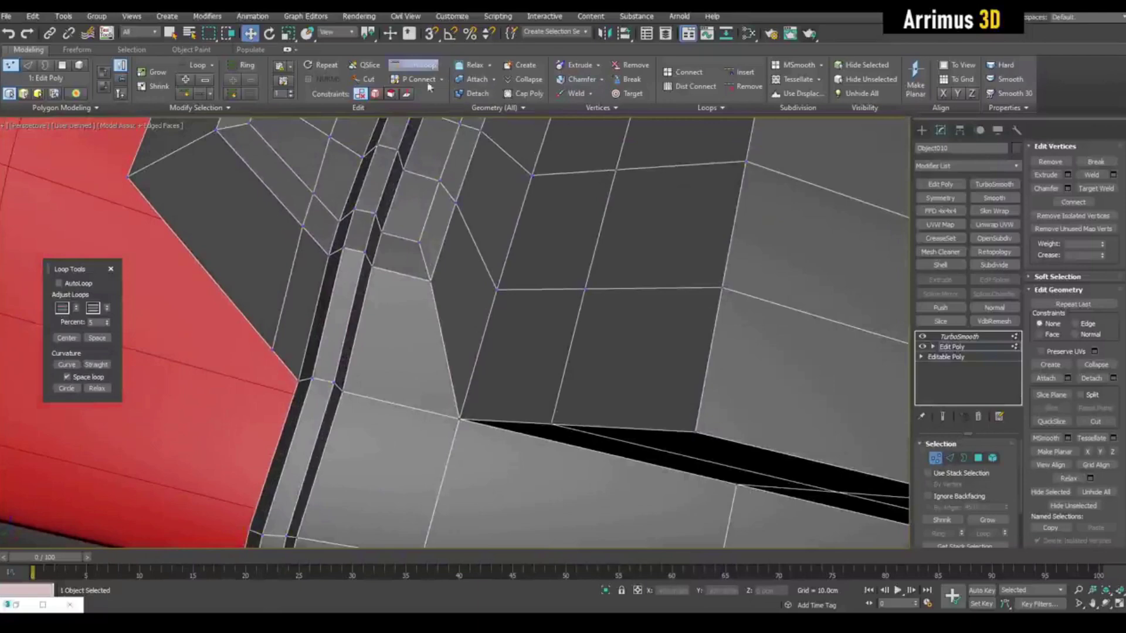
{"action": "key", "text": "shift+alt+e"}
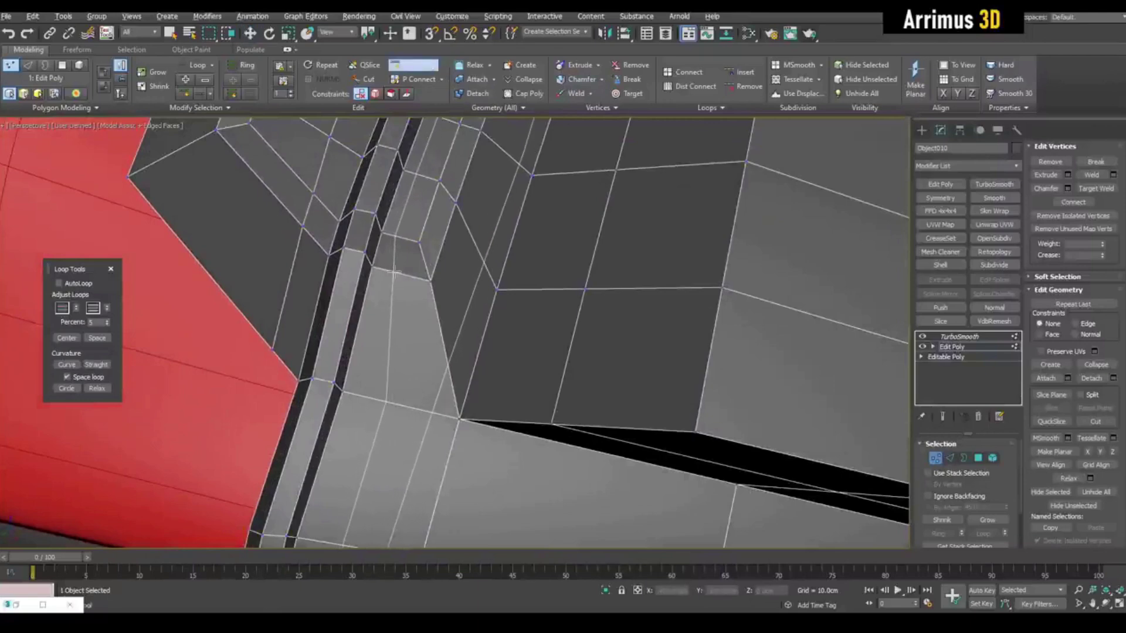
End loop insertion and select a small nose-cap polygon plus the larger one below.
{"action": "right_click", "coordinate": [396, 271]}
{"action": "key", "text": "4"}
{"action": "left_click", "coordinate": [407, 273]}
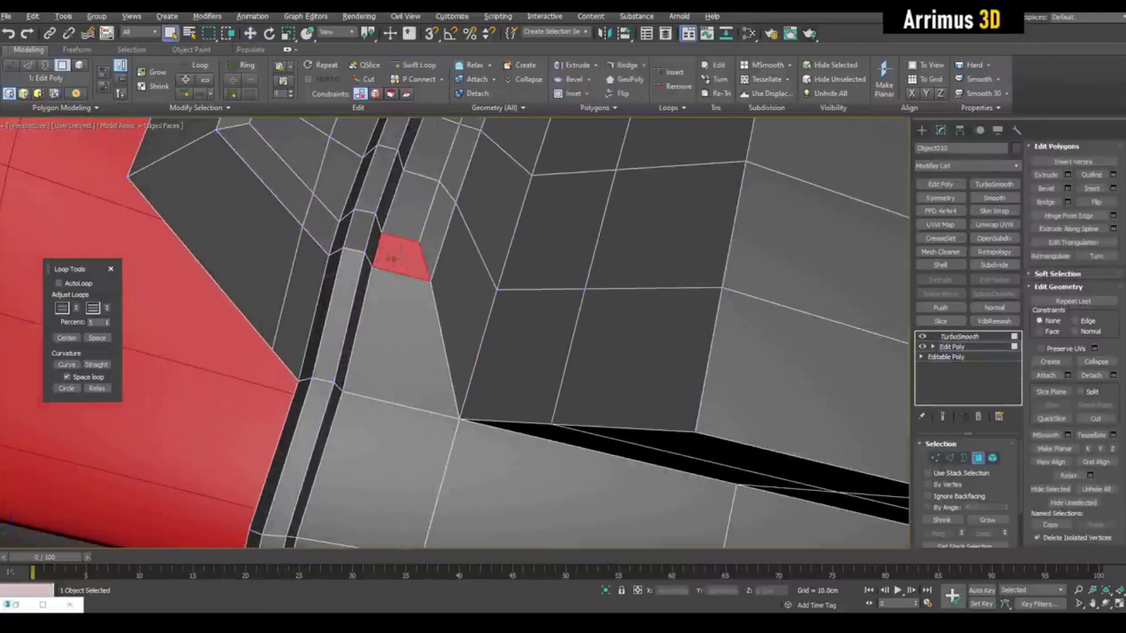
{"action": "left_click", "coordinate": [390, 342]}
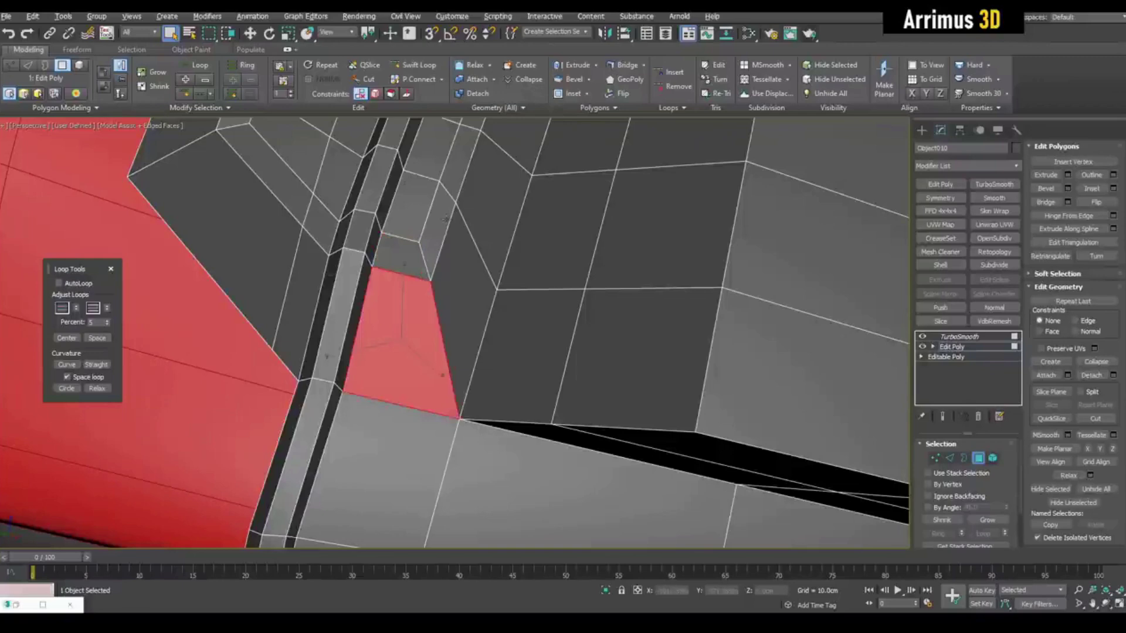
Restart Swift Loop in Edge mode and slide the edge loop down and right.
{"action": "key", "text": "1"}
{"action": "key", "text": "shift+alt+e"}
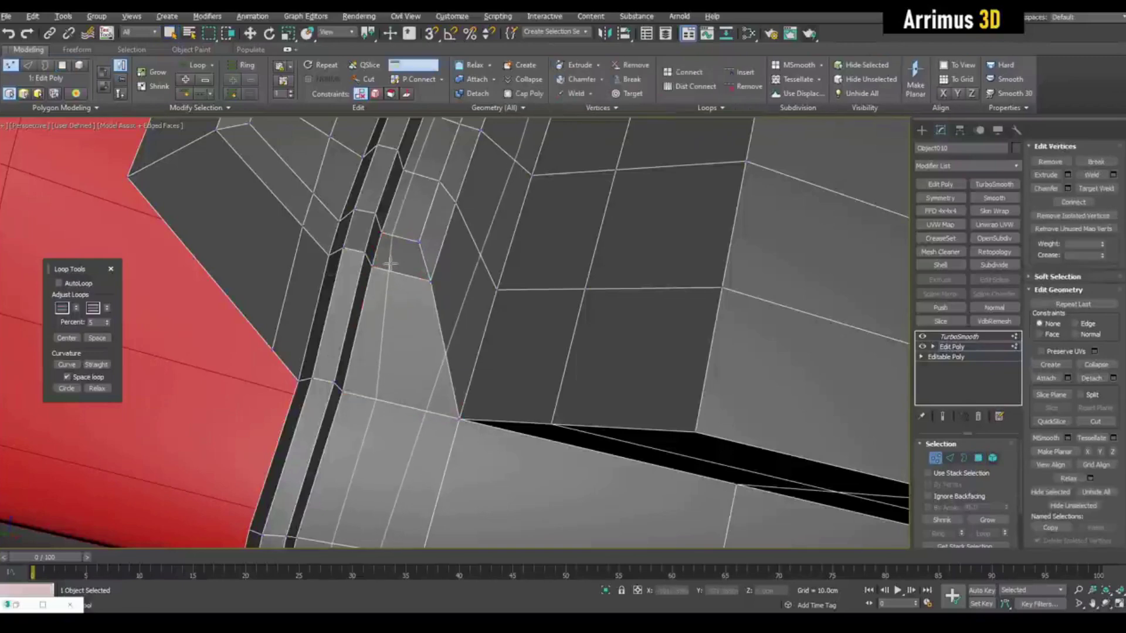
{"action": "key", "text": "2"}
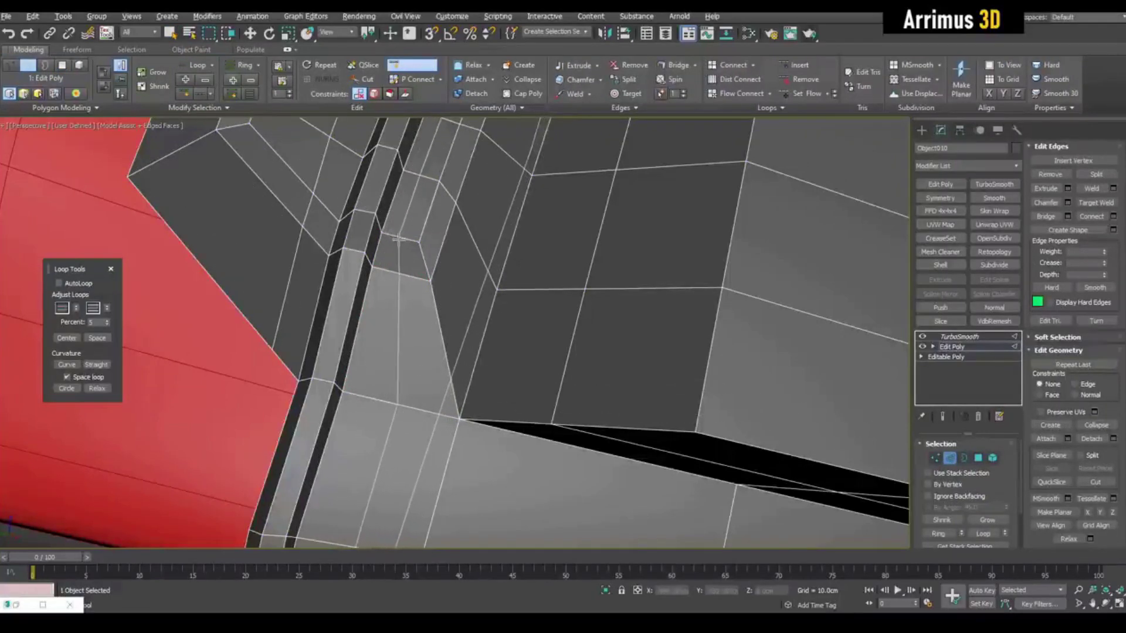
{"action": "scroll", "coordinate": [401, 246], "scroll_direction": "up", "scroll_amount": 1}
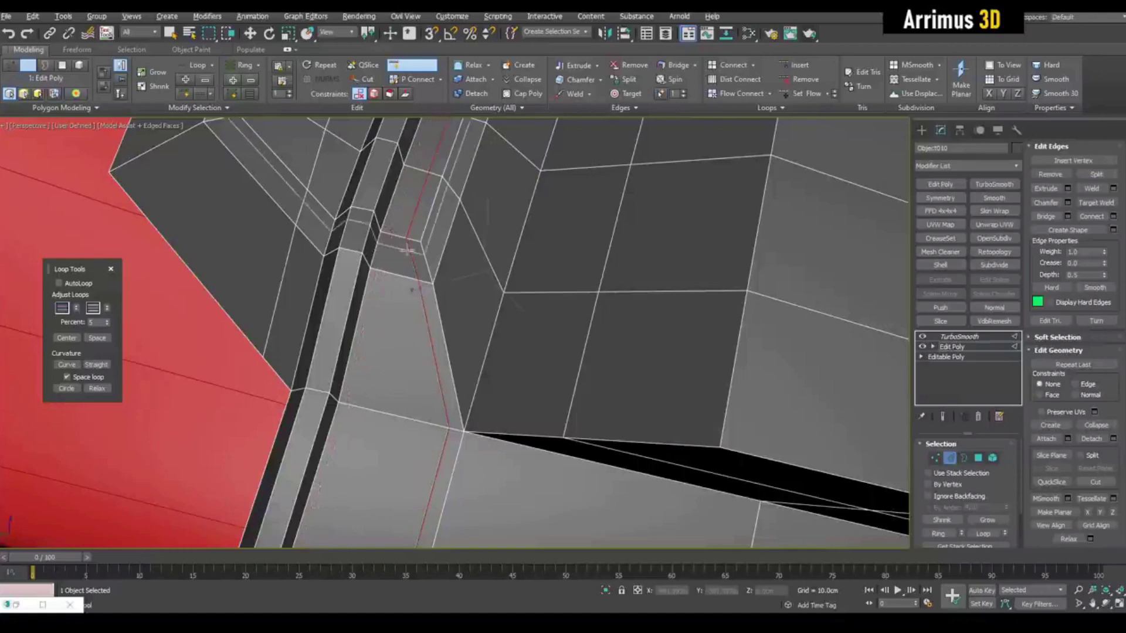
{"action": "left_click_drag", "start_coordinate": [409, 244], "coordinate": [405, 257]}
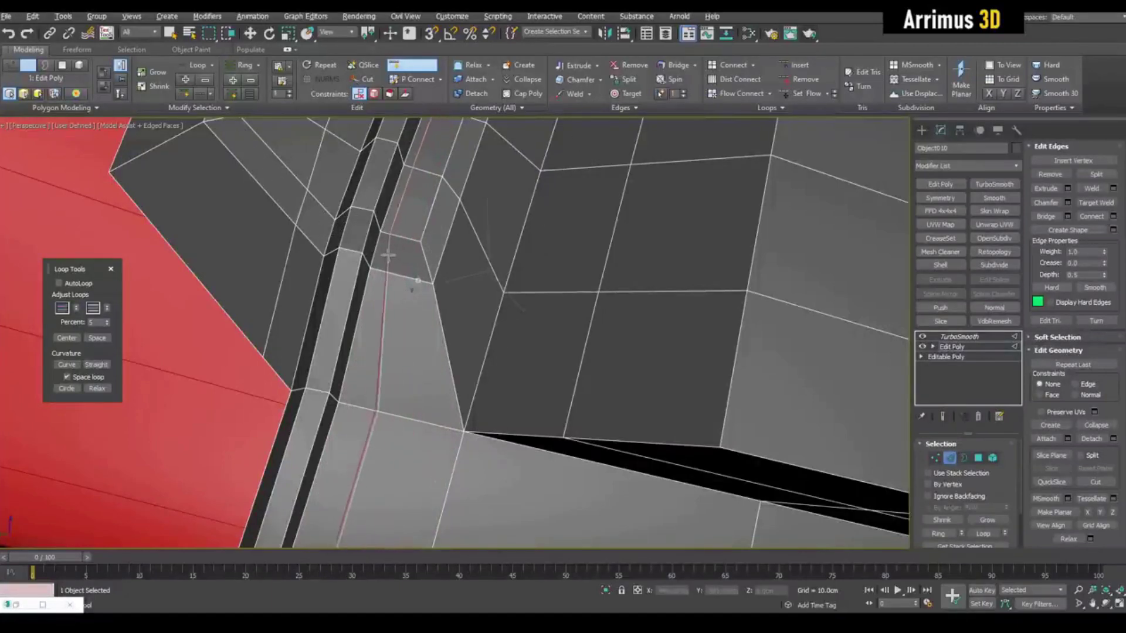
{"action": "left_click_drag", "start_coordinate": [388, 255], "coordinate": [394, 258]}
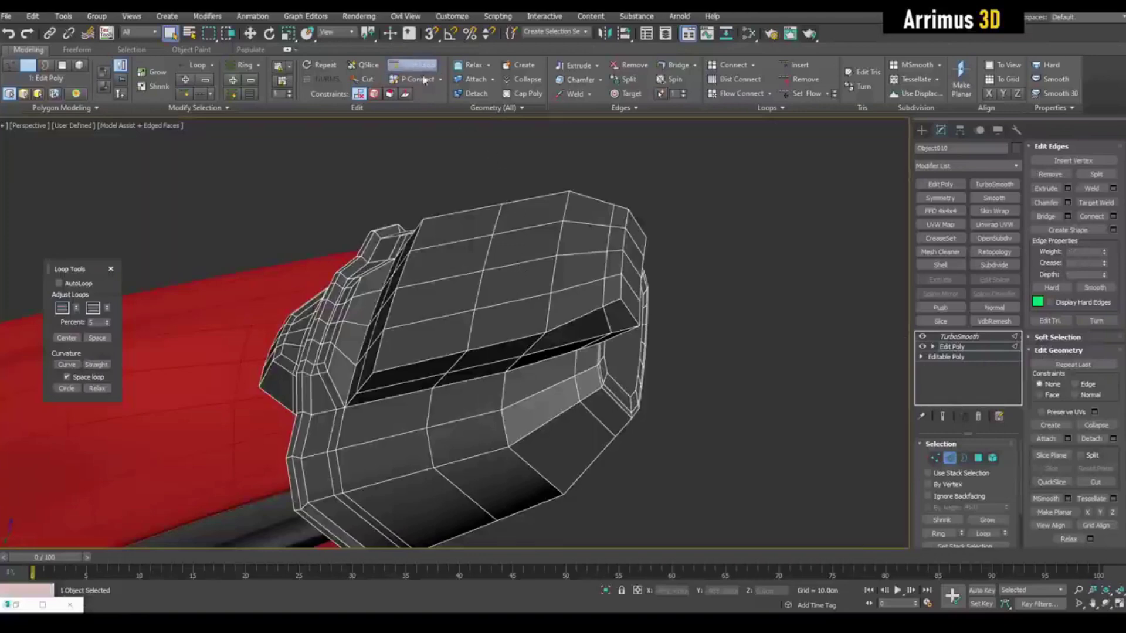
Insert two vertical edge loops across the hole face with Swift Loop.
{"action": "middle_click_drag", "start_coordinate": [493, 264], "coordinate": [531, 283], "text": "alt"}
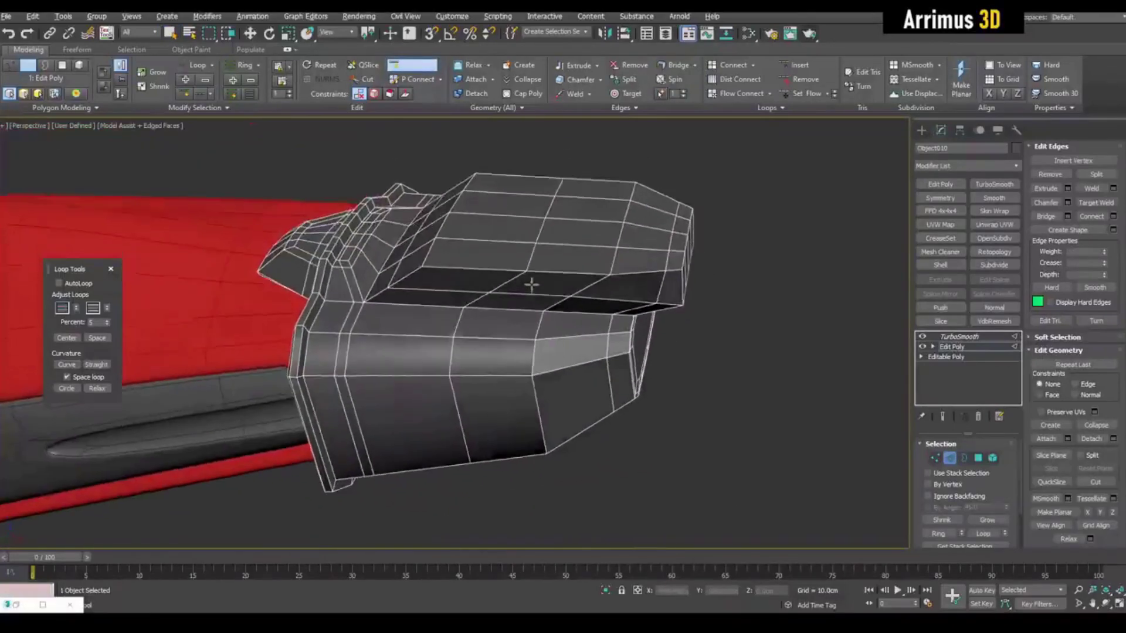
{"action": "scroll", "coordinate": [532, 282], "scroll_direction": "up", "scroll_amount": 3}
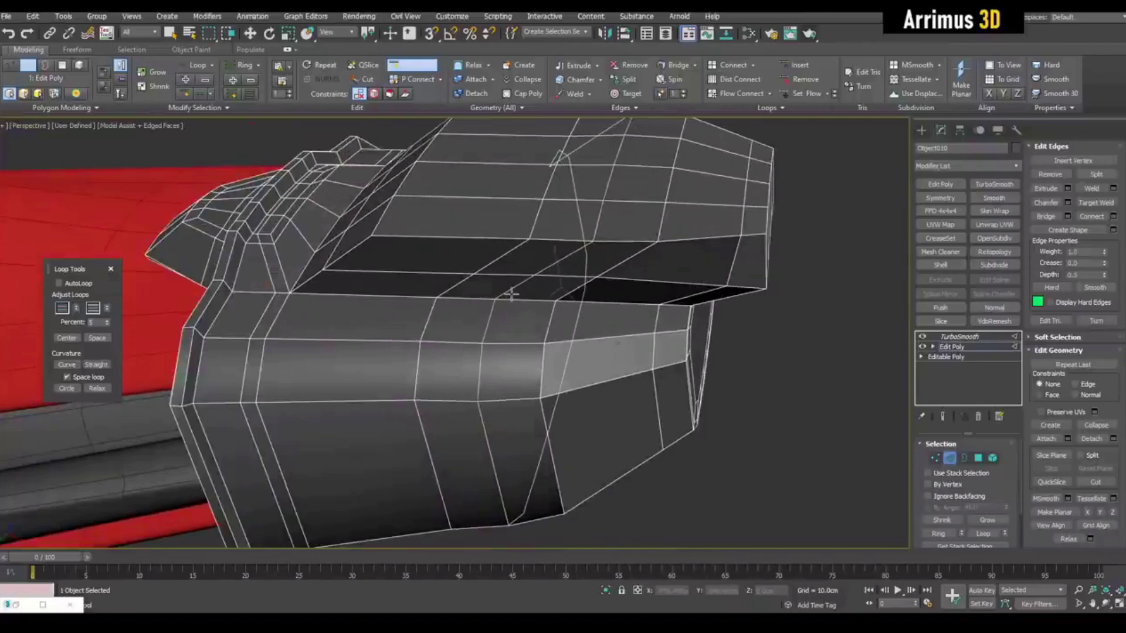
{"action": "scroll", "coordinate": [629, 296], "scroll_direction": "up", "scroll_amount": 2}
{"action": "middle_click_drag", "start_coordinate": [630, 295], "coordinate": [408, 271], "text": "alt"}
{"action": "scroll", "coordinate": [408, 246], "scroll_direction": "up", "scroll_amount": 3}
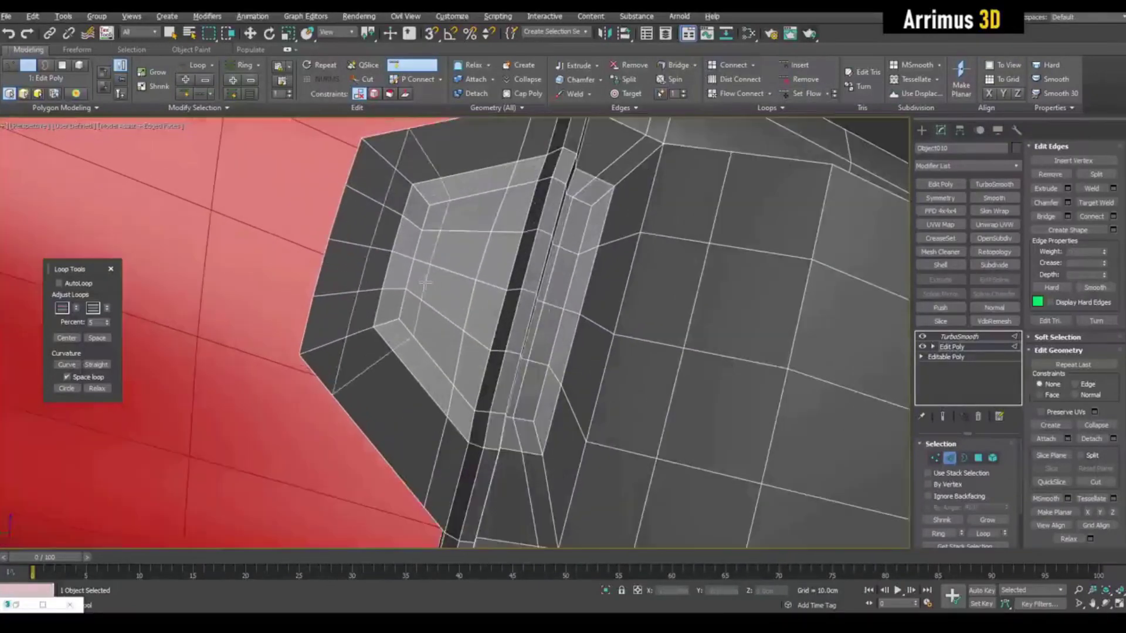
{"action": "left_click", "coordinate": [426, 287]}
{"action": "key", "text": "w"}
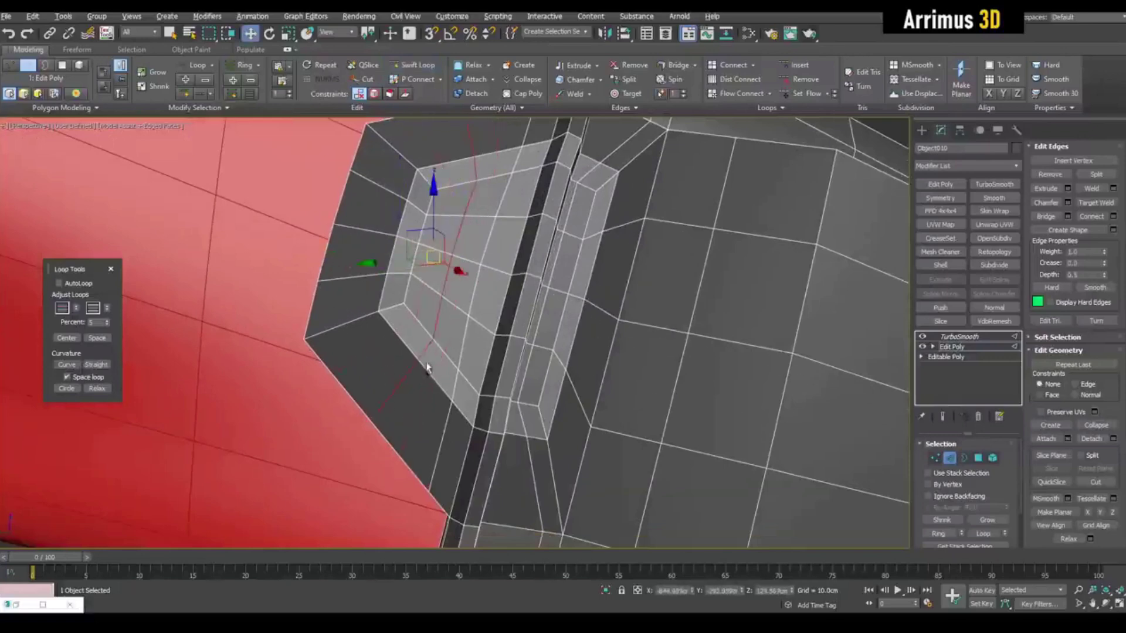
{"action": "key", "text": "shift+alt+w"}
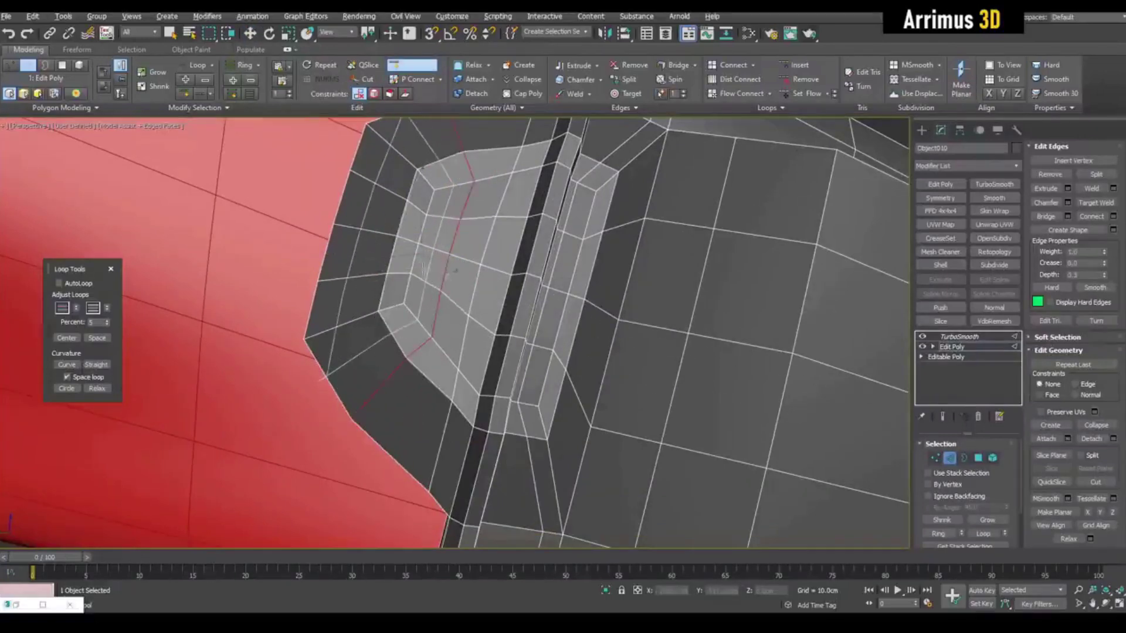
{"action": "left_click", "coordinate": [436, 280]}
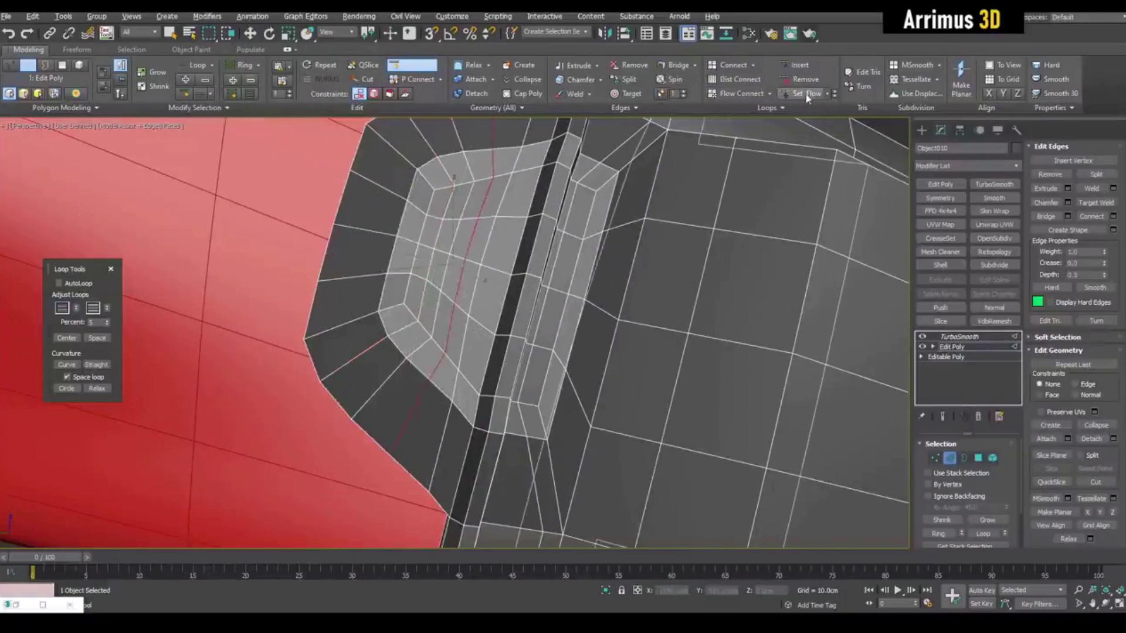
{"action": "key", "text": "w"}
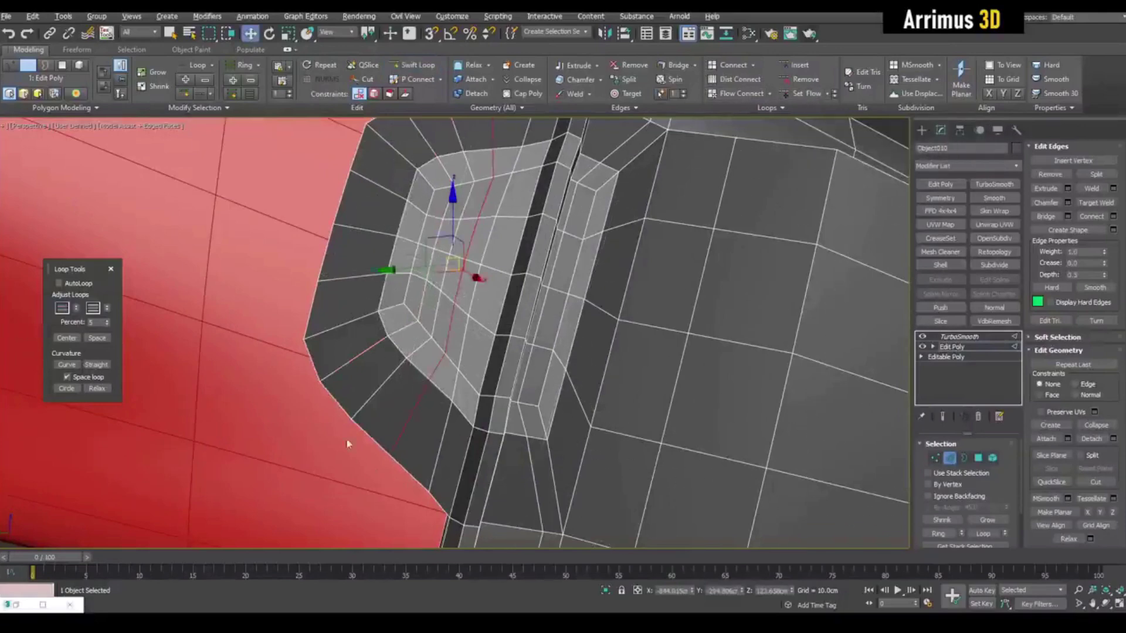
Apply Set Flow to an edge loop beside the hole to round it.
{"action": "middle_click_drag", "start_coordinate": [340, 432], "coordinate": [349, 401], "text": "alt"}
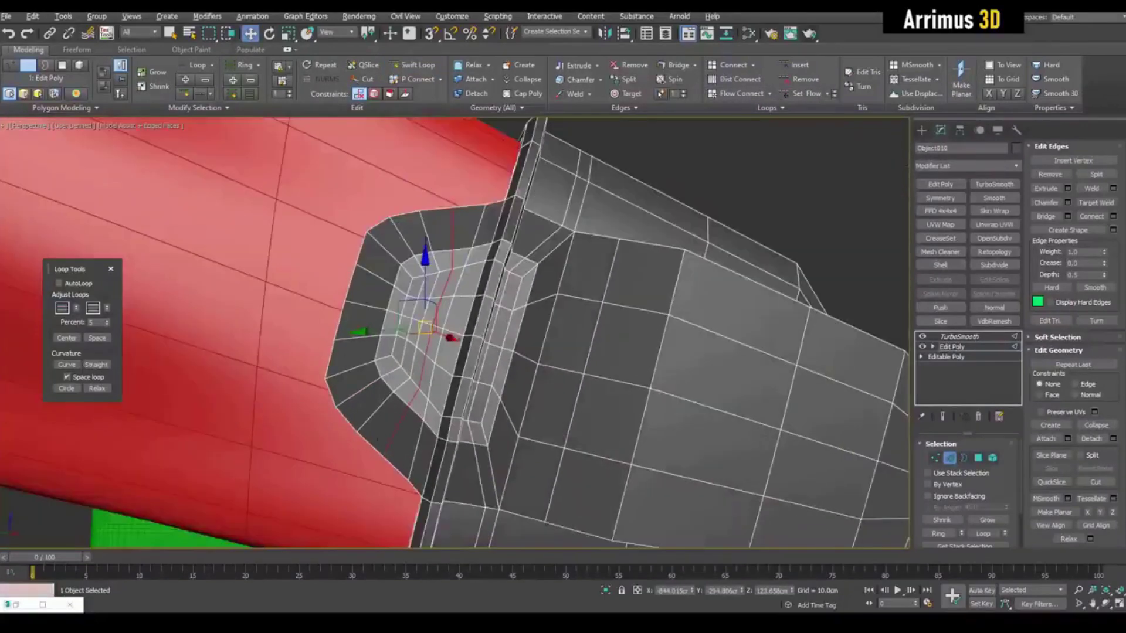
{"action": "middle_click_drag", "start_coordinate": [384, 445], "coordinate": [469, 416], "text": "alt"}
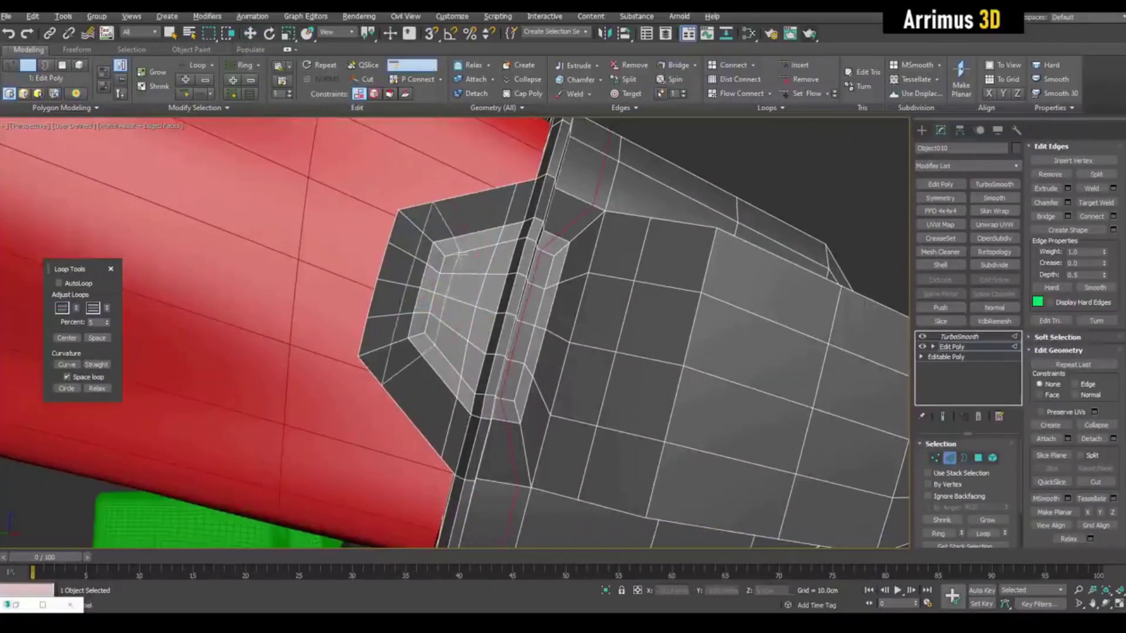
{"action": "middle_click_drag", "start_coordinate": [461, 252], "coordinate": [451, 237], "text": "alt"}
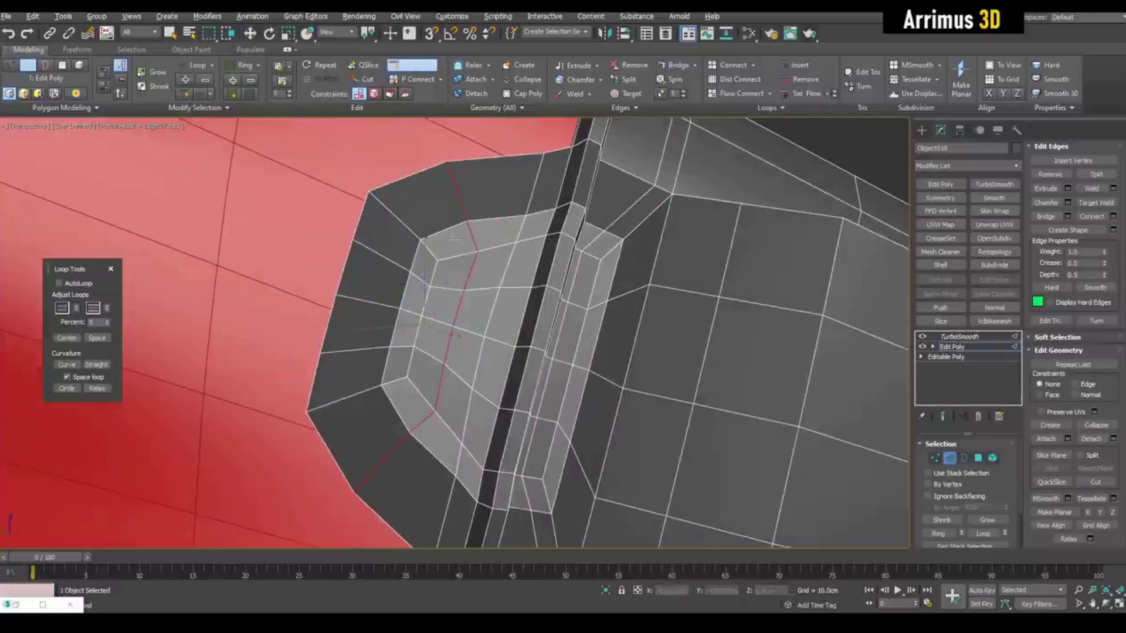
{"action": "left_click", "coordinate": [449, 236]}
{"action": "key", "text": "w"}
{"action": "left_click", "coordinate": [809, 94]}
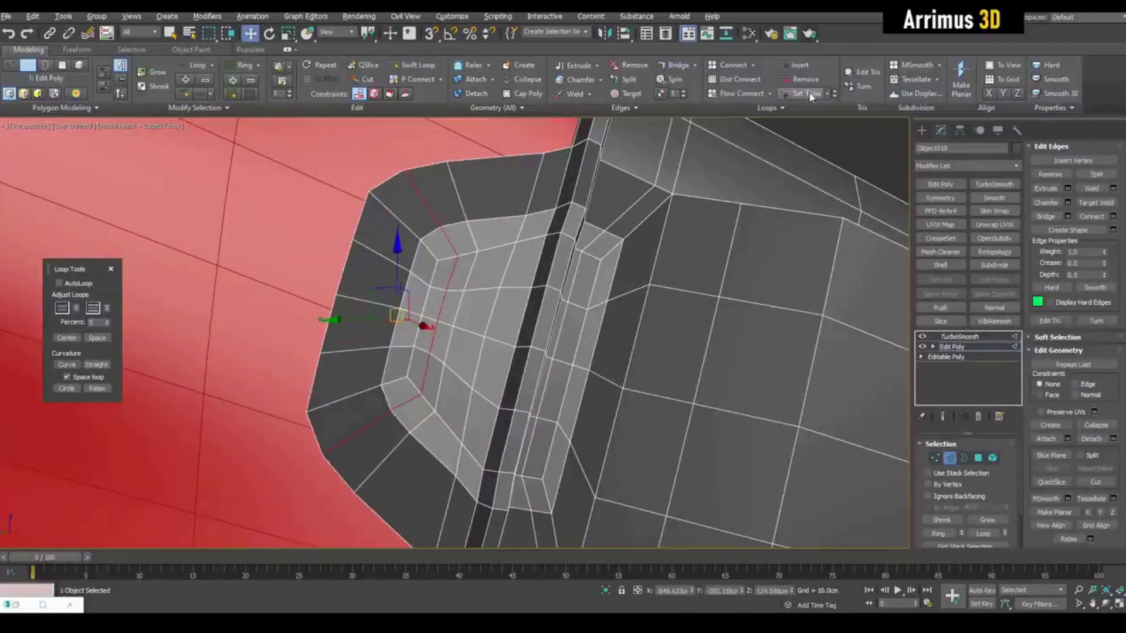
Select the hole's right-hand loop and add two more vertical edge loops.
{"action": "middle_click_drag", "start_coordinate": [439, 264], "coordinate": [491, 255], "text": "alt"}
{"action": "left_click", "coordinate": [483, 255]}
{"action": "left_click", "coordinate": [412, 65]}
{"action": "left_click", "coordinate": [470, 202]}
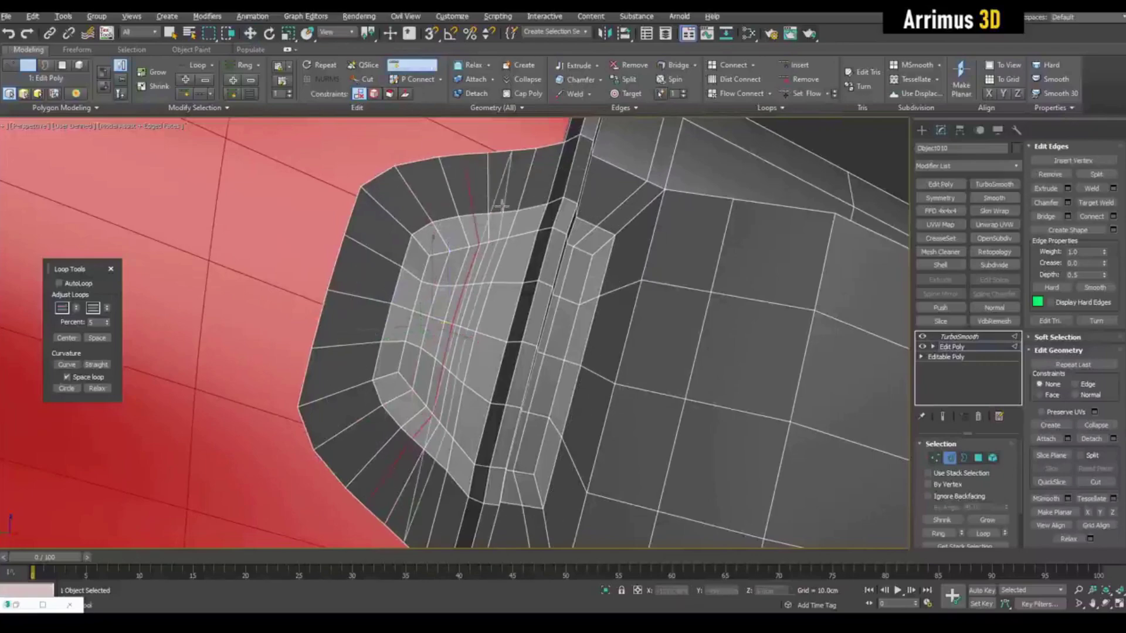
{"action": "left_click", "coordinate": [444, 216]}
{"action": "key", "text": "4"}
{"action": "scroll", "coordinate": [442, 219], "scroll_direction": "down", "scroll_amount": 3}
{"action": "scroll", "coordinate": [493, 246], "scroll_direction": "up", "scroll_amount": 3}
Deselect the hole's inner polygons and select the red hull's TurboSmooth level.
{"action": "left_click", "coordinate": [498, 253]}
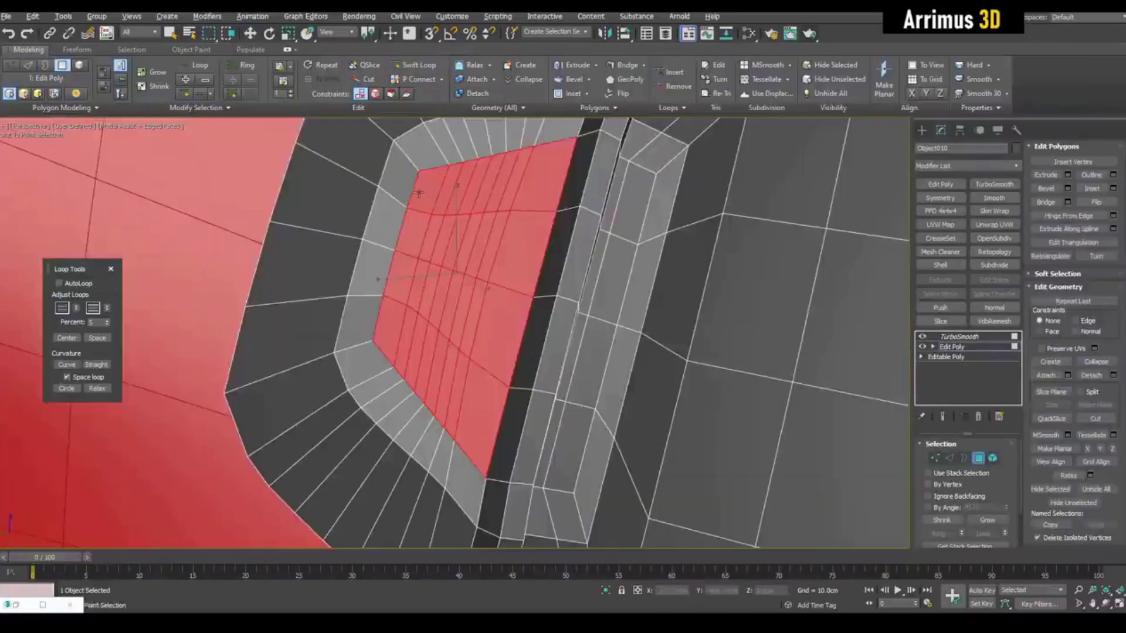
{"action": "middle_click_drag", "start_coordinate": [493, 247], "coordinate": [487, 252], "text": "alt"}
{"action": "left_click_drag", "start_coordinate": [554, 396], "coordinate": [487, 252], "text": "alt"}
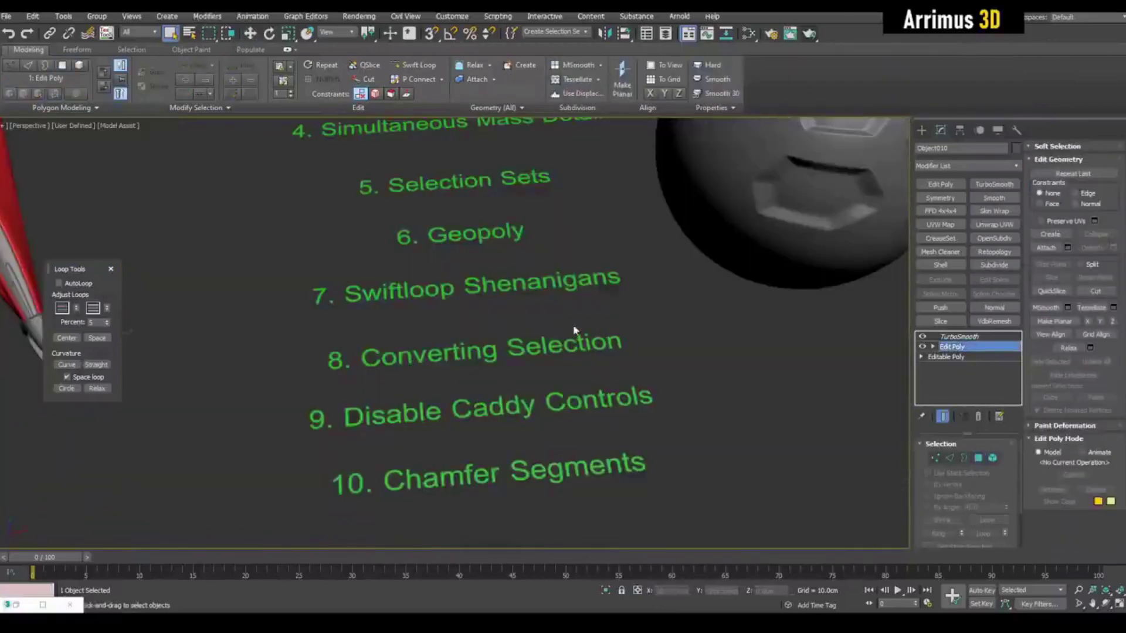
{"action": "middle_click_drag", "start_coordinate": [652, 363], "coordinate": [630, 382], "text": "alt"}
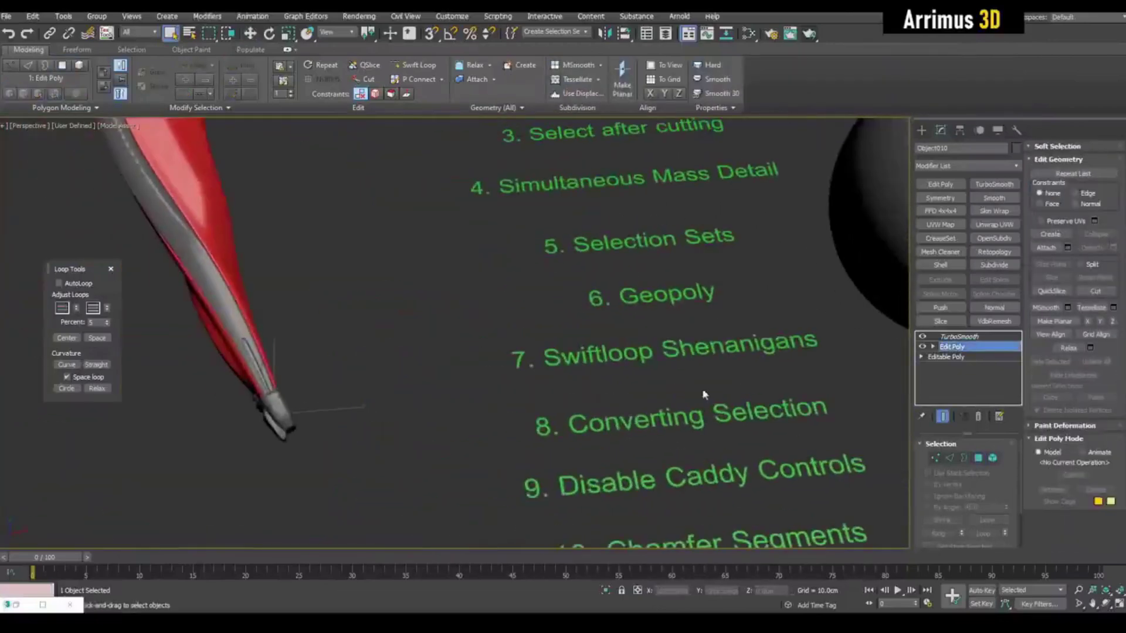
{"action": "middle_click_drag", "start_coordinate": [525, 337], "coordinate": [440, 285], "text": "alt"}
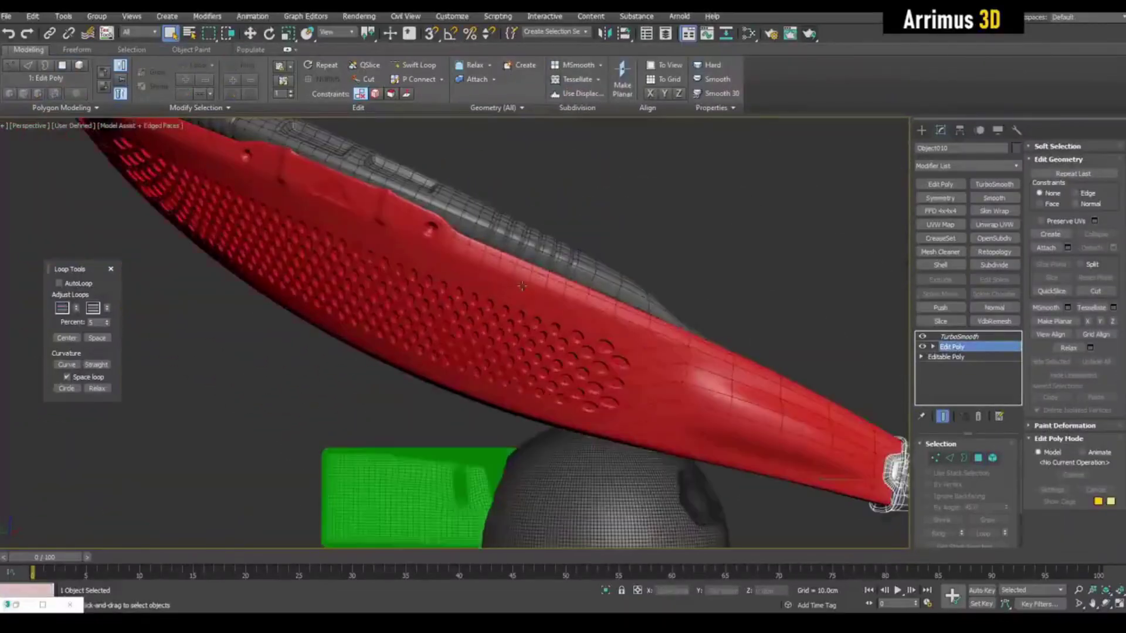
{"action": "left_click", "coordinate": [963, 336]}
Return to the hull's Edit Poly level and select a rectangular band of faces.
{"action": "left_click", "coordinate": [952, 346]}
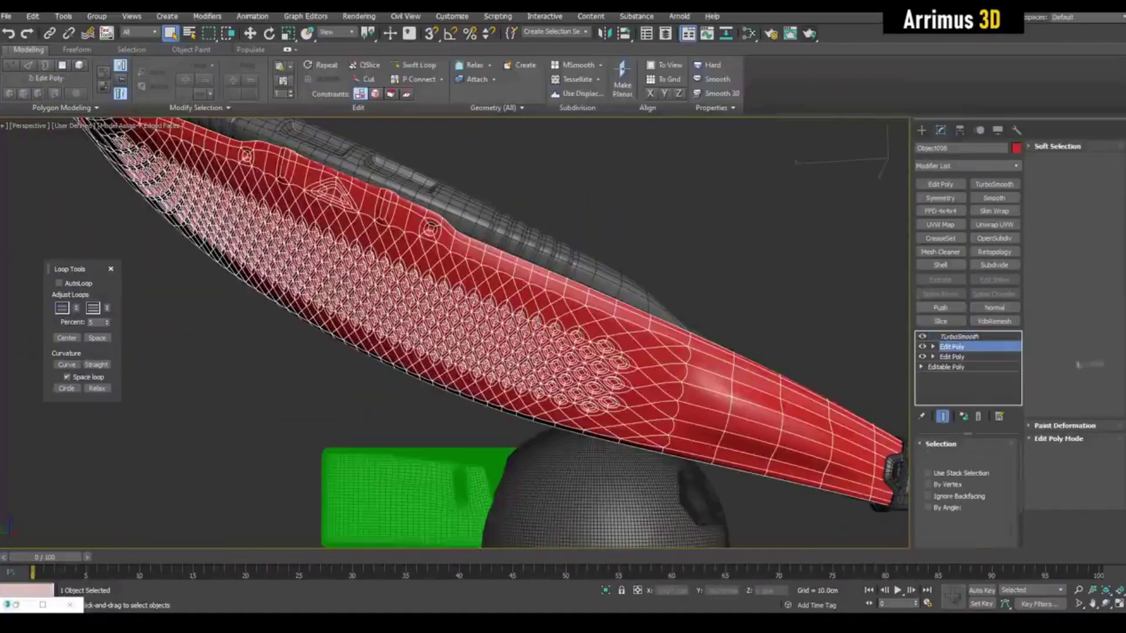
{"action": "key", "text": "z"}
{"action": "scroll", "coordinate": [731, 422], "scroll_direction": "down", "scroll_amount": 5}
{"action": "scroll", "coordinate": [703, 378], "scroll_direction": "down", "scroll_amount": 3}
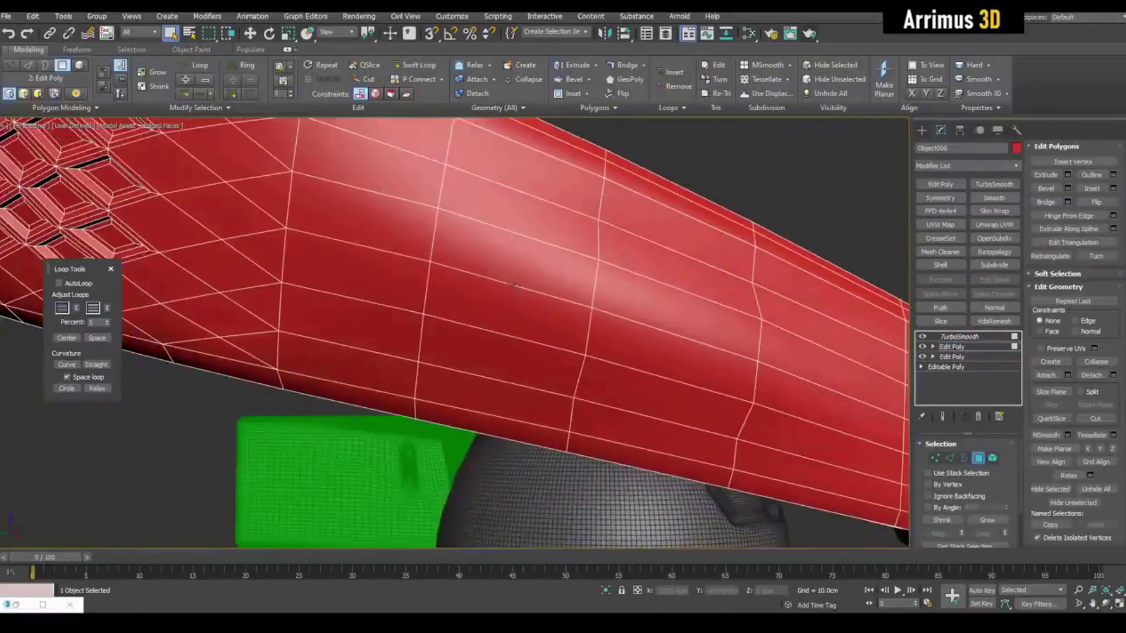
{"action": "left_click", "coordinate": [682, 332], "text": "ctrl"}
{"action": "left_click", "coordinate": [440, 291], "text": "shift"}
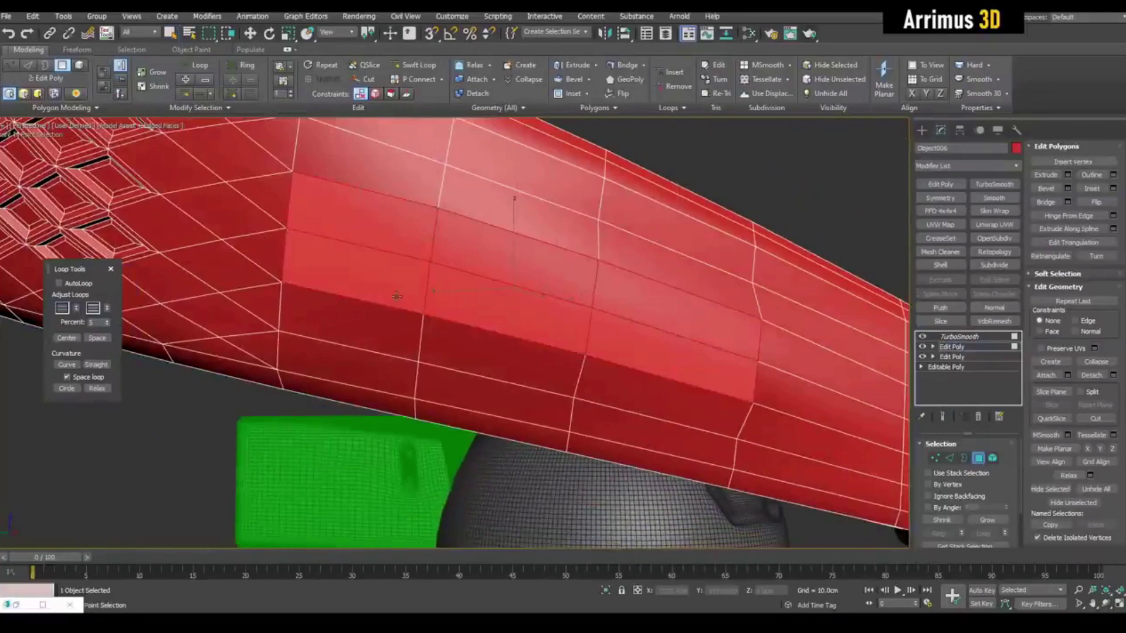
{"action": "mouse_move", "coordinate": [440, 290]}
{"action": "middle_mouse_down", "text": "alt"}
{"action": "mouse_move", "coordinate": [576, 324]}
{"action": "mouse_move", "coordinate": [462, 238]}
{"action": "middle_mouse_up", "text": "alt"}
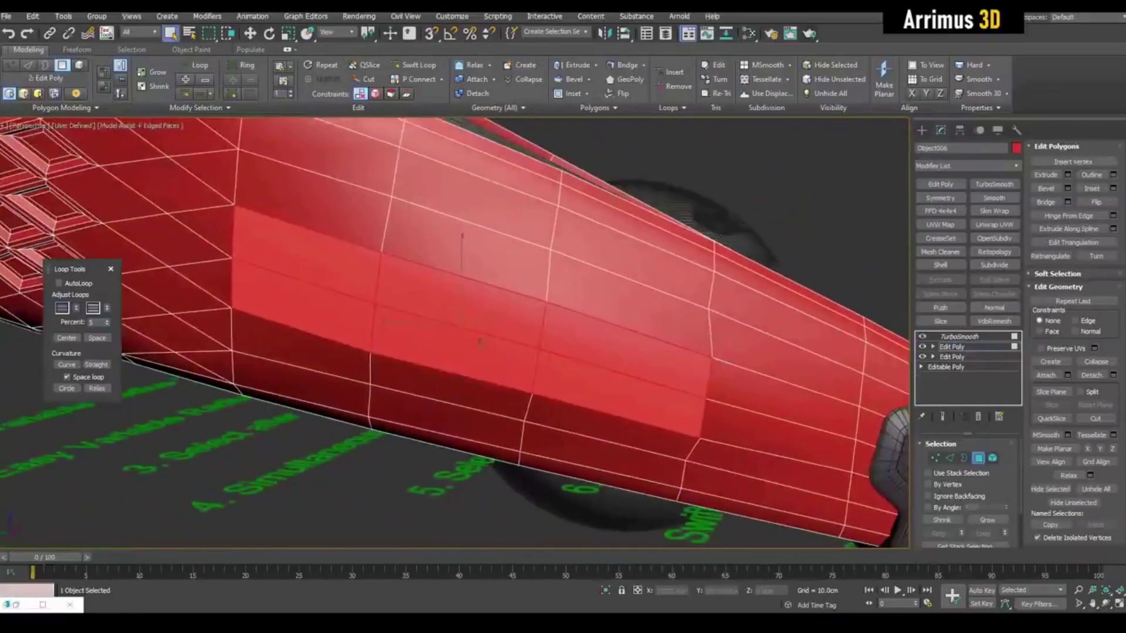
{"action": "mouse_move", "coordinate": [713, 357]}
{"action": "middle_mouse_down", "text": "alt"}
{"action": "mouse_move", "coordinate": [701, 338]}
{"action": "mouse_move", "coordinate": [672, 402]}
{"action": "mouse_move", "coordinate": [680, 358]}
{"action": "mouse_move", "coordinate": [646, 329]}
{"action": "middle_mouse_up", "text": "alt"}
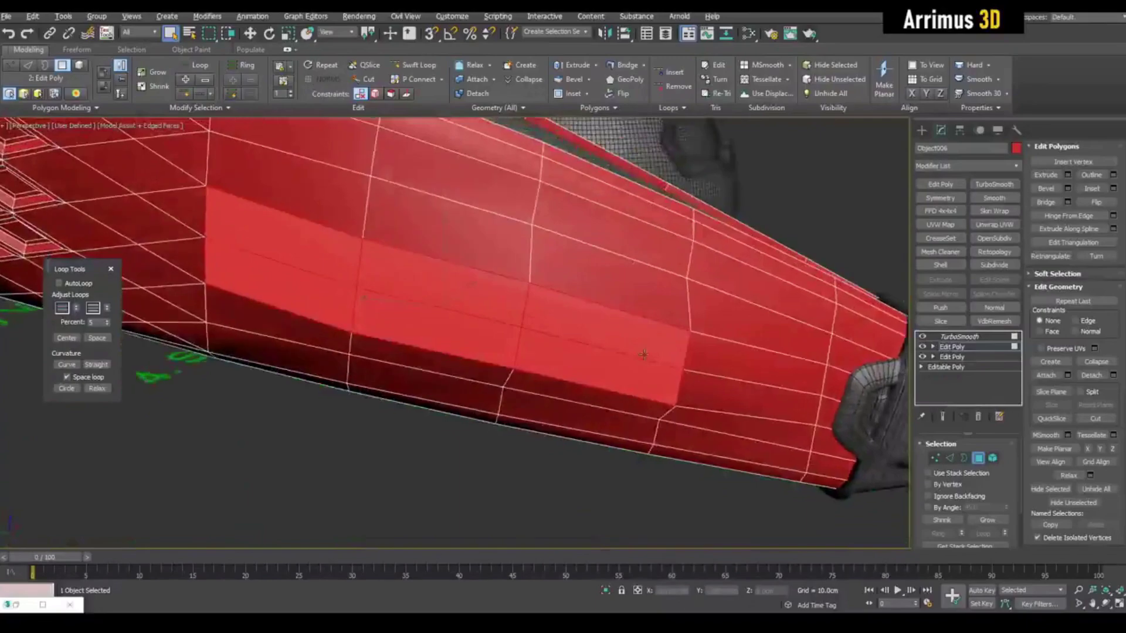
{"action": "middle_click_drag", "start_coordinate": [704, 353], "coordinate": [729, 367], "text": "alt"}
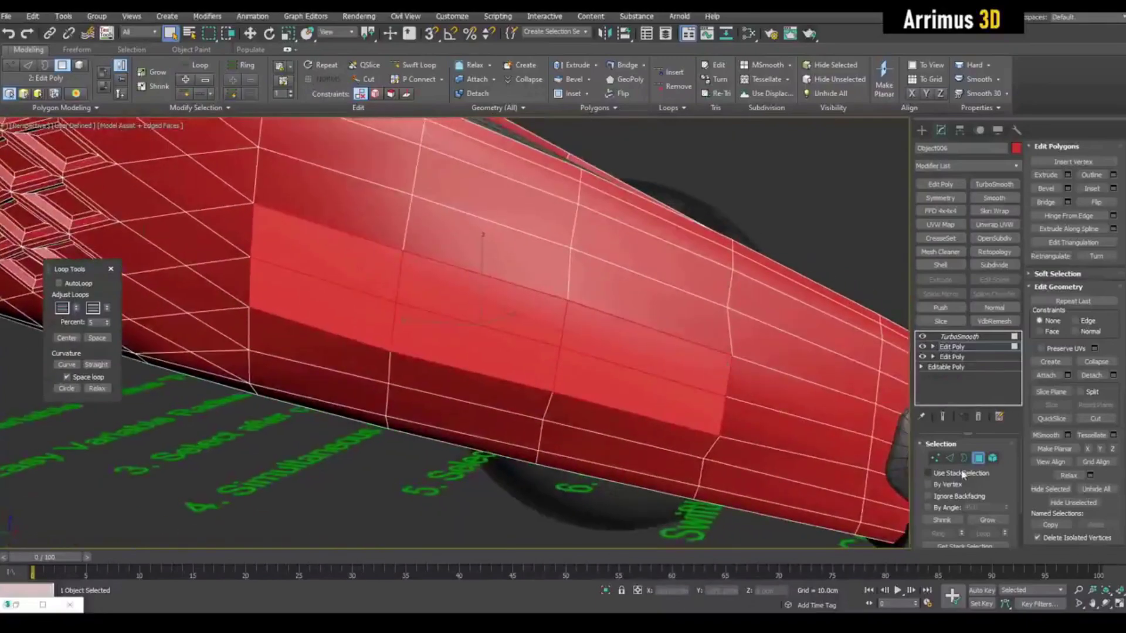
Convert the face band selection to edges and back to polygons, three times.
{"action": "left_click", "coordinate": [947, 457]}
{"action": "mouse_move", "coordinate": [624, 346]}
{"action": "middle_mouse_down", "text": "alt"}
{"action": "mouse_move", "coordinate": [677, 309]}
{"action": "mouse_move", "coordinate": [489, 340]}
{"action": "middle_mouse_up", "text": "alt"}
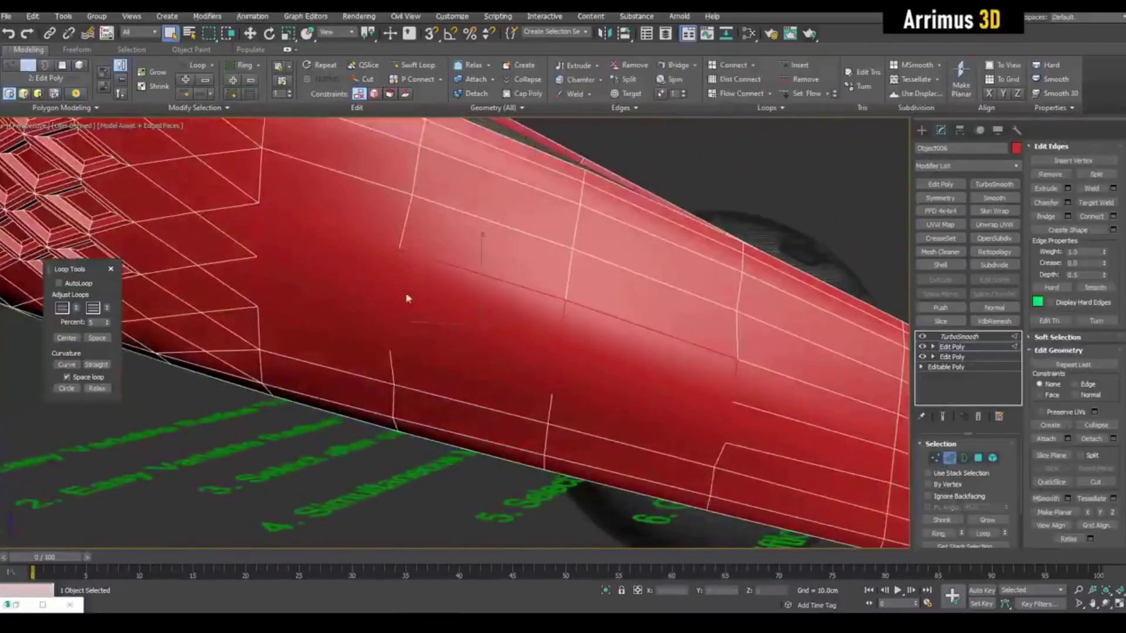
{"action": "key", "text": "4"}
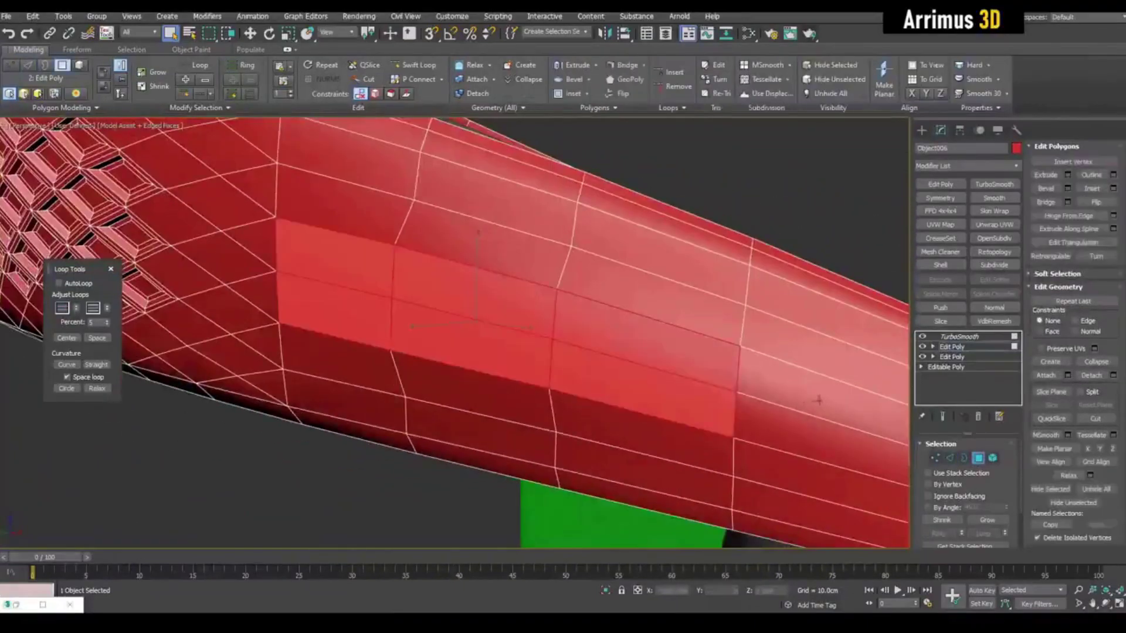
{"action": "left_click", "coordinate": [949, 459]}
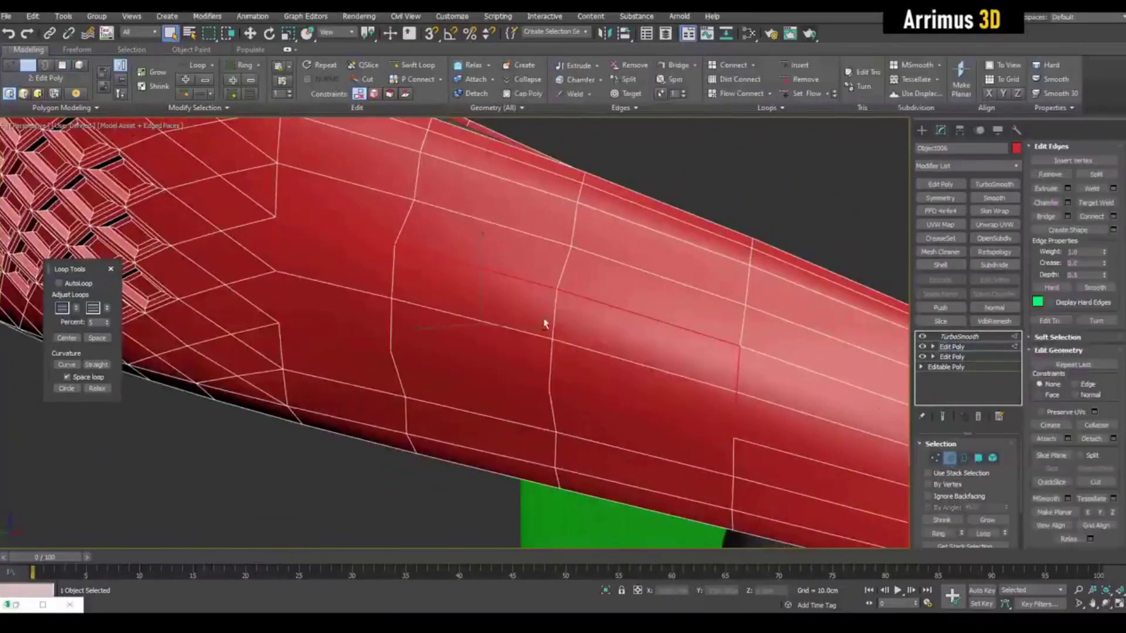
{"action": "middle_click_drag", "start_coordinate": [510, 314], "coordinate": [545, 256], "text": "alt"}
{"action": "key", "text": "4"}
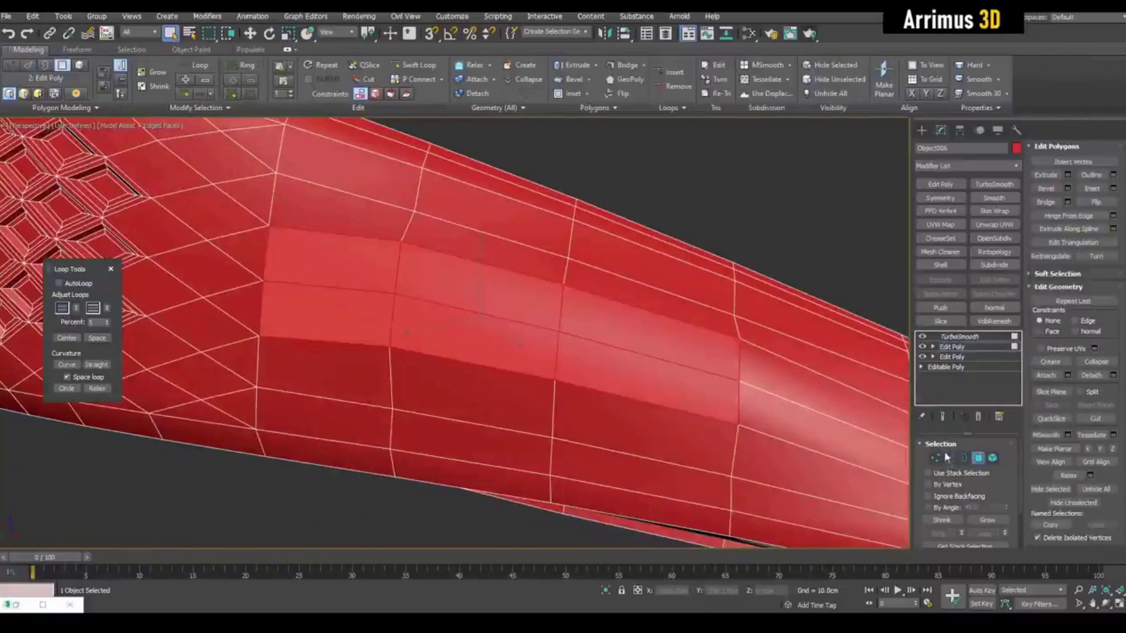
{"action": "left_click", "coordinate": [949, 459]}
{"action": "middle_click_drag", "start_coordinate": [653, 360], "coordinate": [640, 403], "text": "alt"}
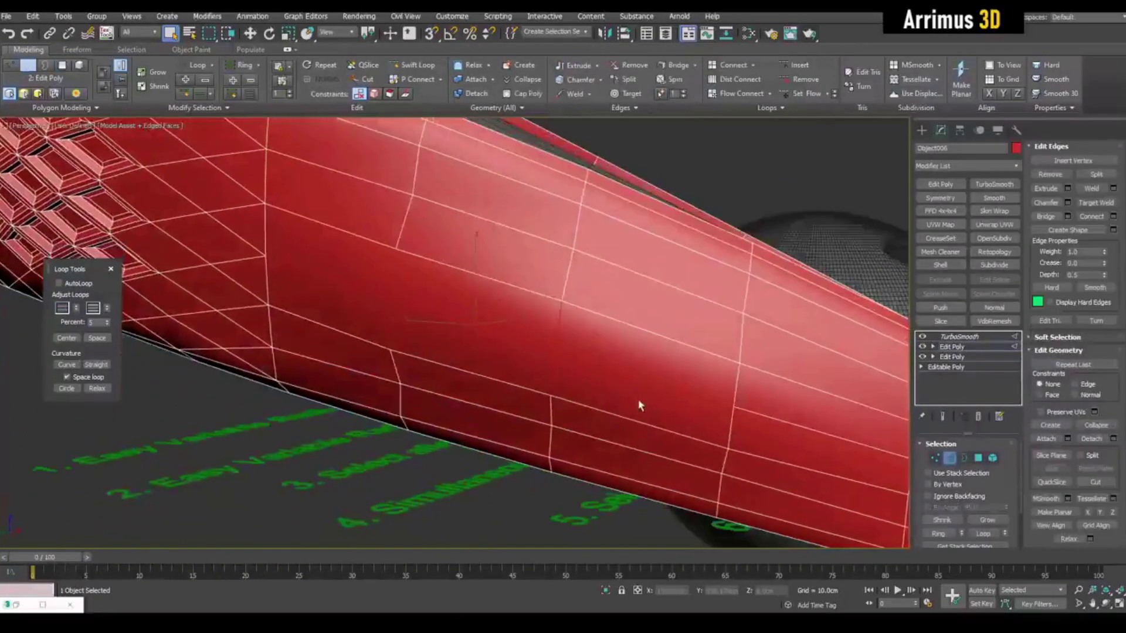
{"action": "scroll", "coordinate": [640, 404], "scroll_direction": "up", "scroll_amount": 3}
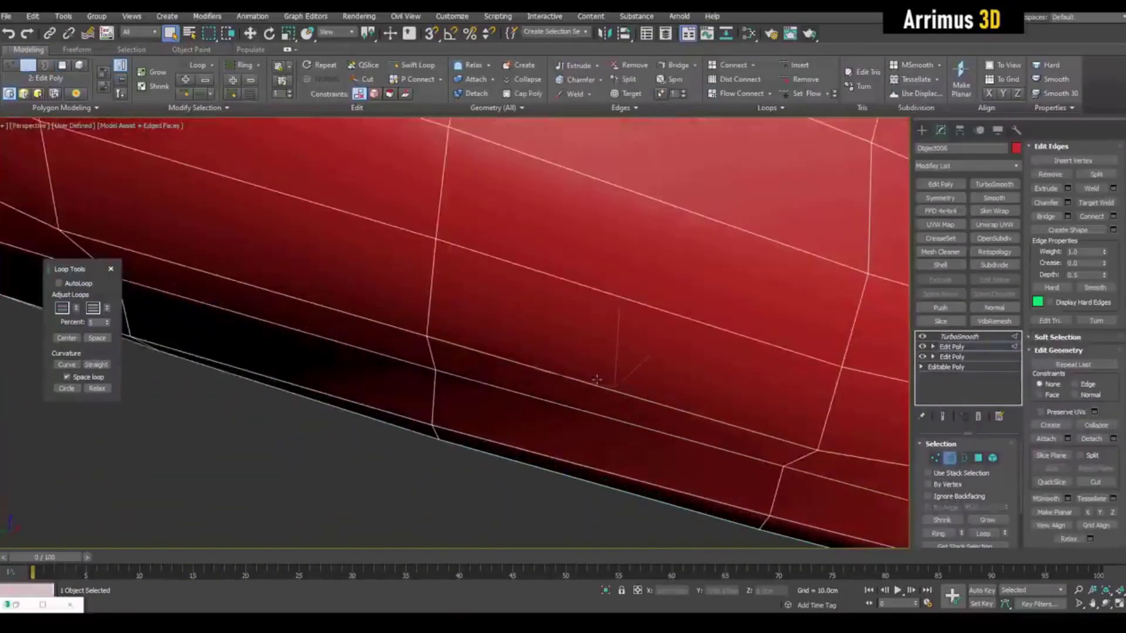
{"action": "scroll", "coordinate": [583, 382], "scroll_direction": "down", "scroll_amount": 3}
{"action": "scroll", "coordinate": [610, 358], "scroll_direction": "down", "scroll_amount": 2}
{"action": "scroll", "coordinate": [610, 352], "scroll_direction": "down", "scroll_amount": 3}
{"action": "key", "text": "4"}
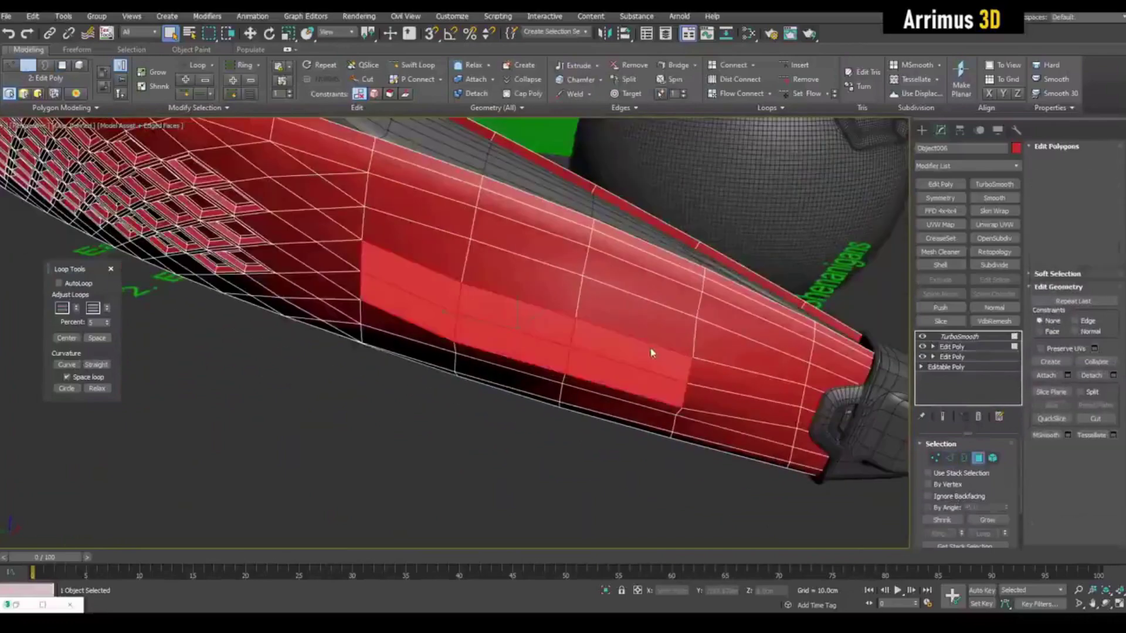
{"action": "scroll", "coordinate": [608, 314], "scroll_direction": "up", "scroll_amount": 2}
{"action": "scroll", "coordinate": [543, 296], "scroll_direction": "up", "scroll_amount": 2}
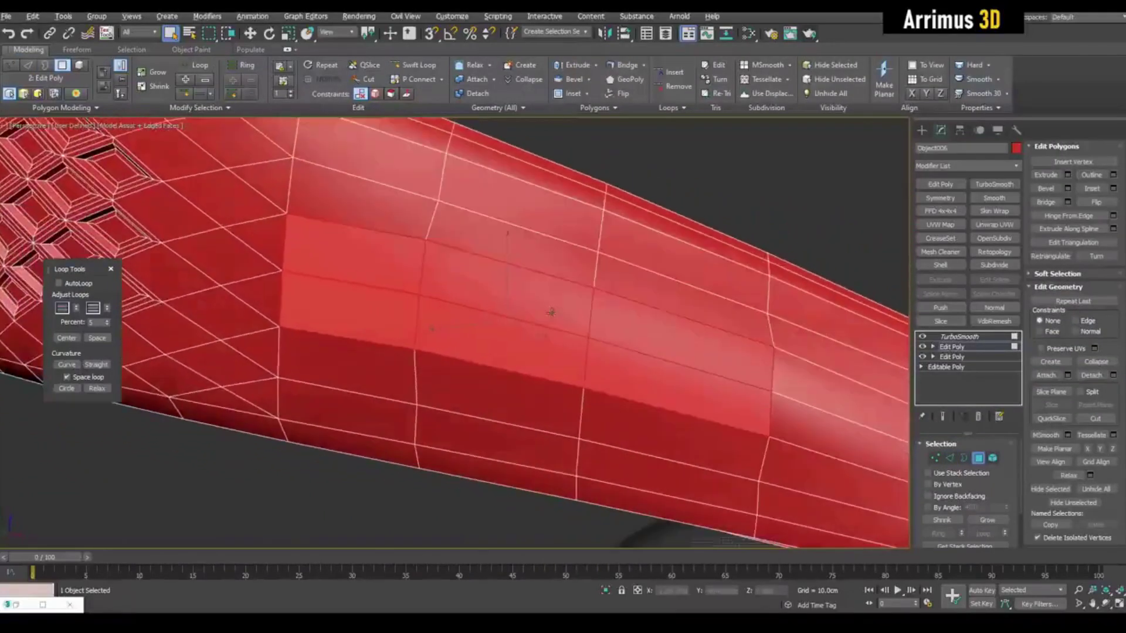
{"action": "scroll", "coordinate": [553, 311], "scroll_direction": "up", "scroll_amount": 1}
{"action": "scroll", "coordinate": [500, 314], "scroll_direction": "down", "scroll_amount": 3}
{"action": "scroll", "coordinate": [621, 318], "scroll_direction": "up", "scroll_amount": 3}
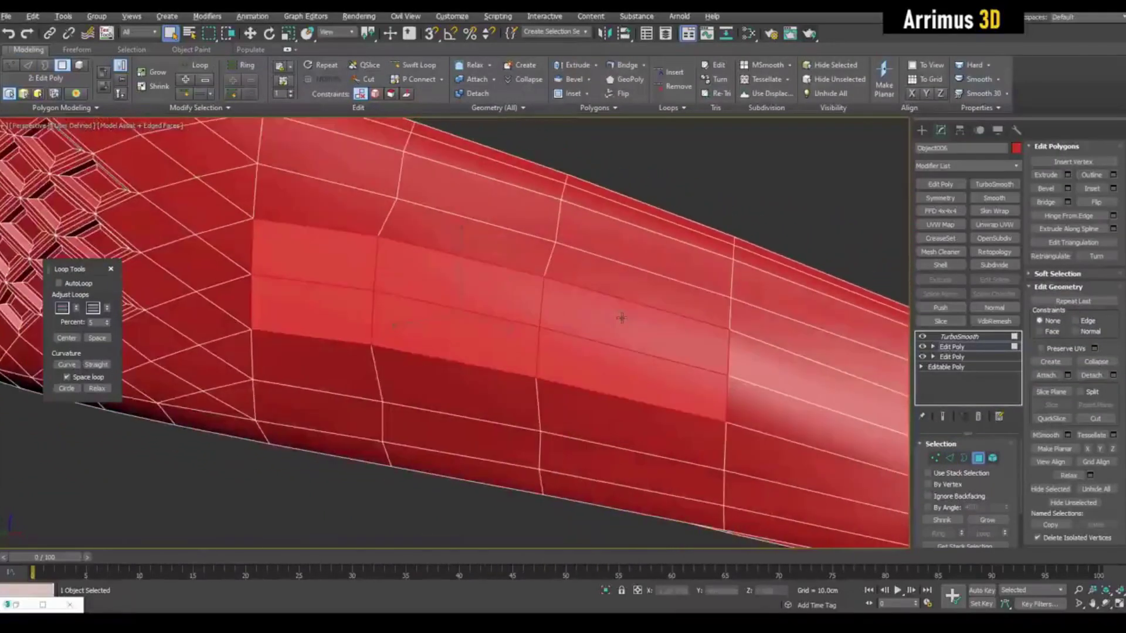
Convert the face band to its border edges and extrude them into a groove.
{"action": "left_click", "coordinate": [950, 456]}
{"action": "middle_click_drag", "start_coordinate": [607, 343], "coordinate": [641, 322], "text": "alt"}
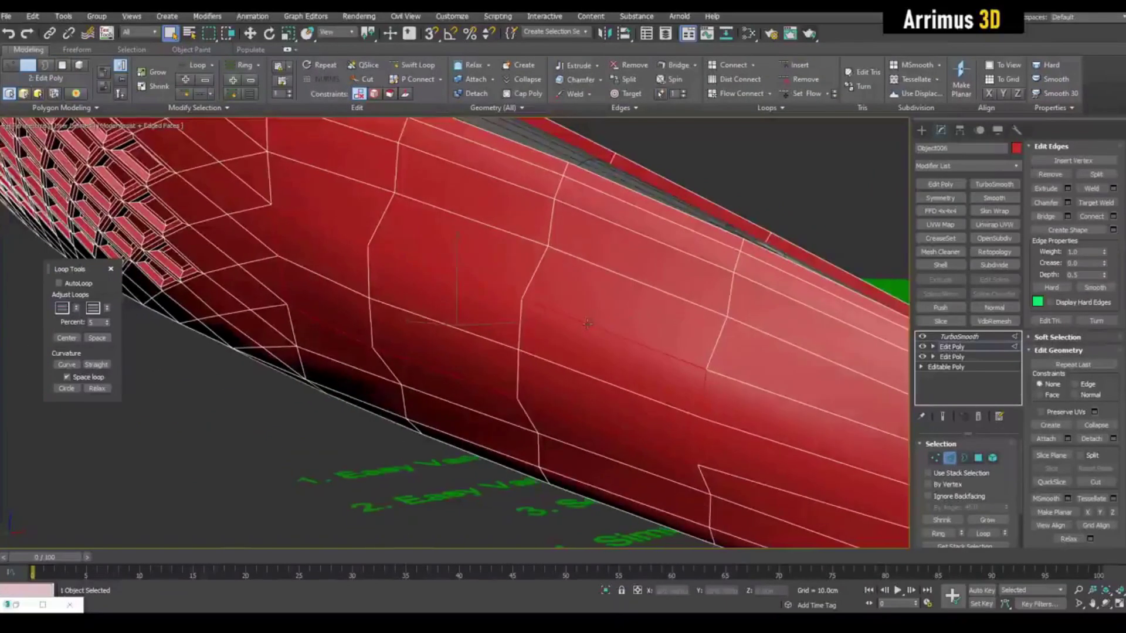
{"action": "key", "text": "shift+e"}
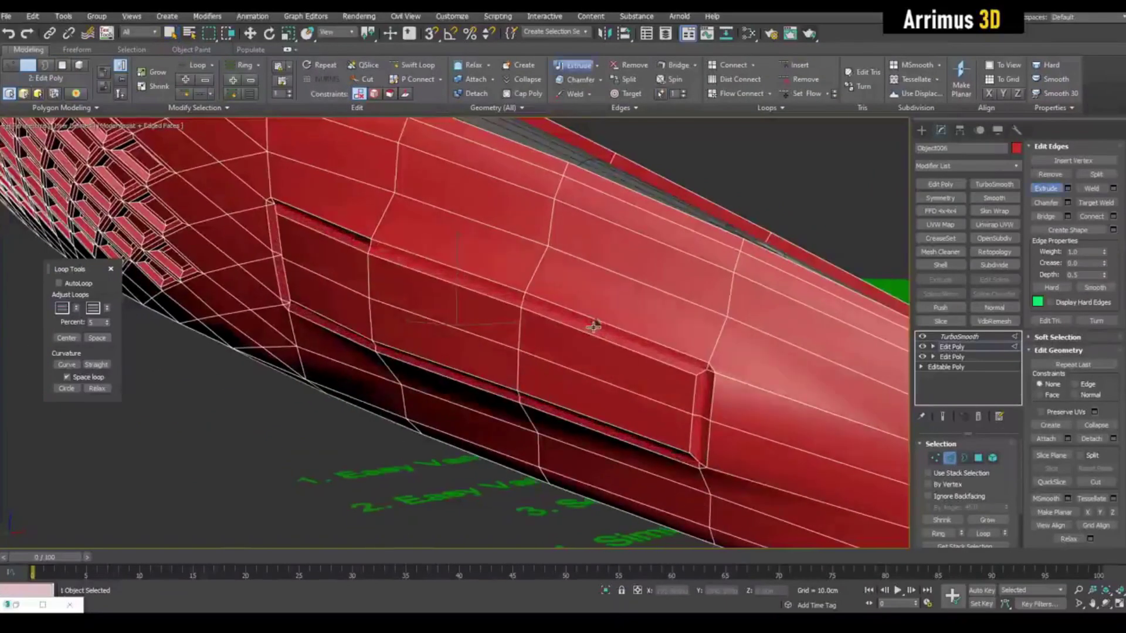
{"action": "middle_click_drag", "start_coordinate": [628, 325], "coordinate": [626, 368], "text": "alt"}
{"action": "scroll", "coordinate": [626, 335], "scroll_direction": "up", "scroll_amount": 3}
{"action": "scroll", "coordinate": [579, 337], "scroll_direction": "up", "scroll_amount": 4}
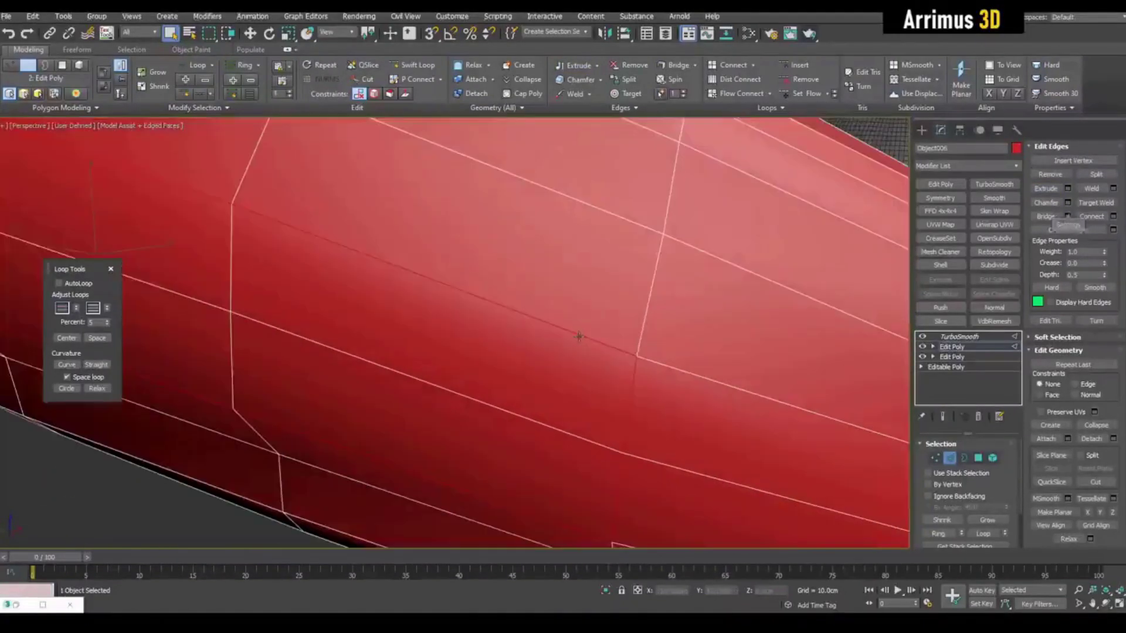
{"action": "scroll", "coordinate": [579, 335], "scroll_direction": "down", "scroll_amount": 3}
{"action": "middle_click_drag", "start_coordinate": [579, 336], "coordinate": [593, 340], "text": "alt"}
{"action": "scroll", "coordinate": [657, 365], "scroll_direction": "up", "scroll_amount": 3}
{"action": "scroll", "coordinate": [658, 365], "scroll_direction": "up", "scroll_amount": 2}
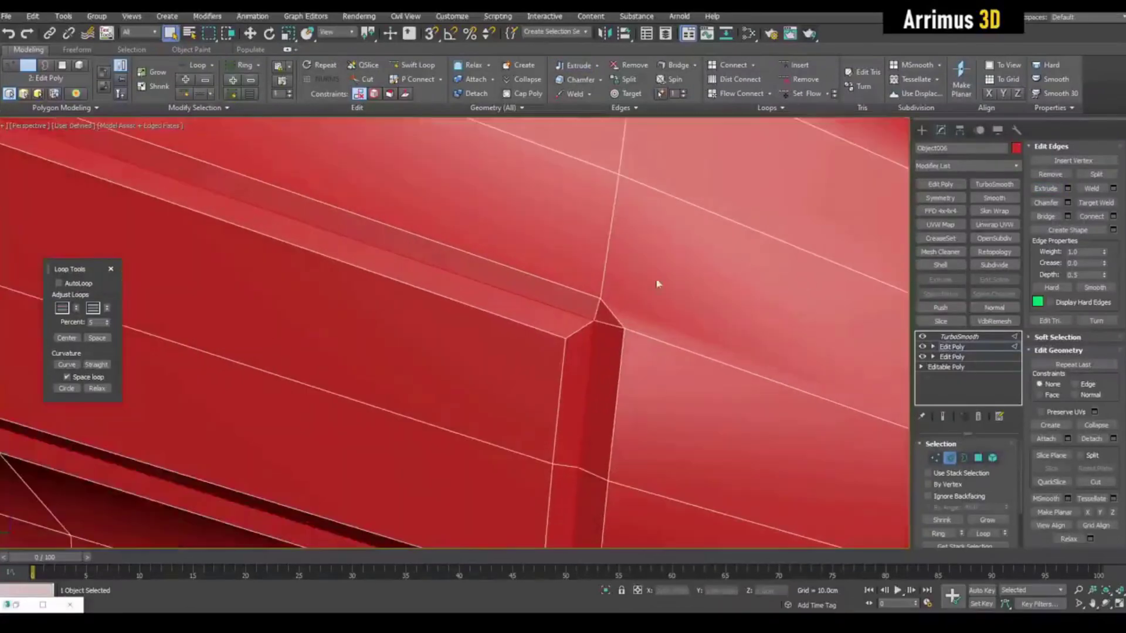
{"action": "scroll", "coordinate": [669, 277], "scroll_direction": "down", "scroll_amount": 2}
{"action": "scroll", "coordinate": [679, 278], "scroll_direction": "down", "scroll_amount": 3}
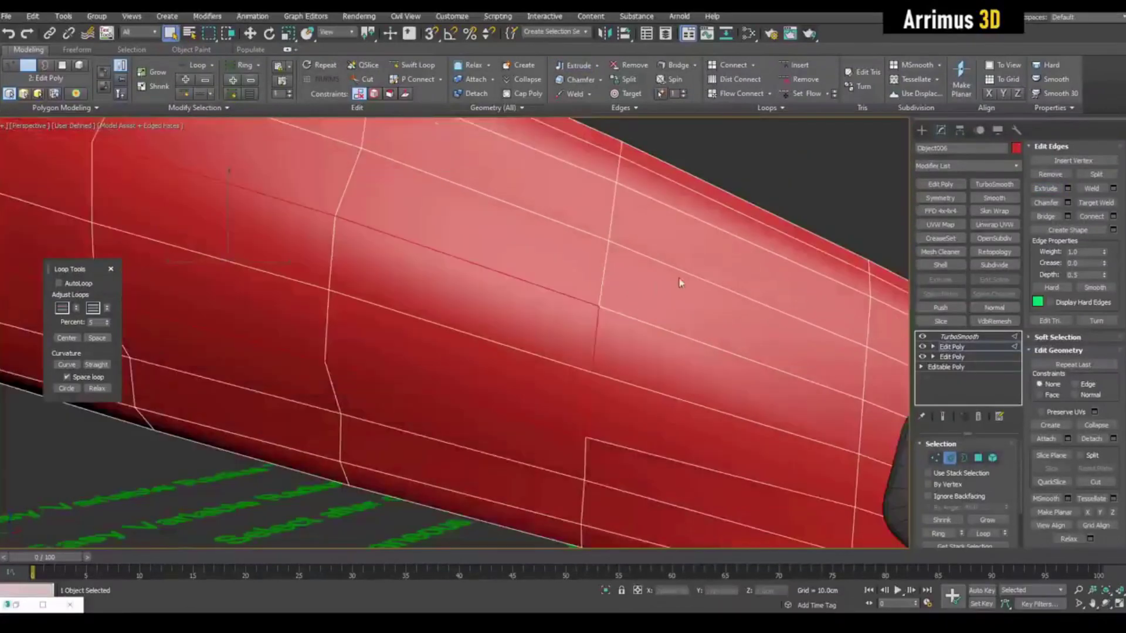
Chamfer the groove edge with an amount of about 2.86 cm.
{"action": "left_click", "coordinate": [1068, 202]}
{"action": "left_click_drag", "start_coordinate": [528, 265], "coordinate": [309, 300]}
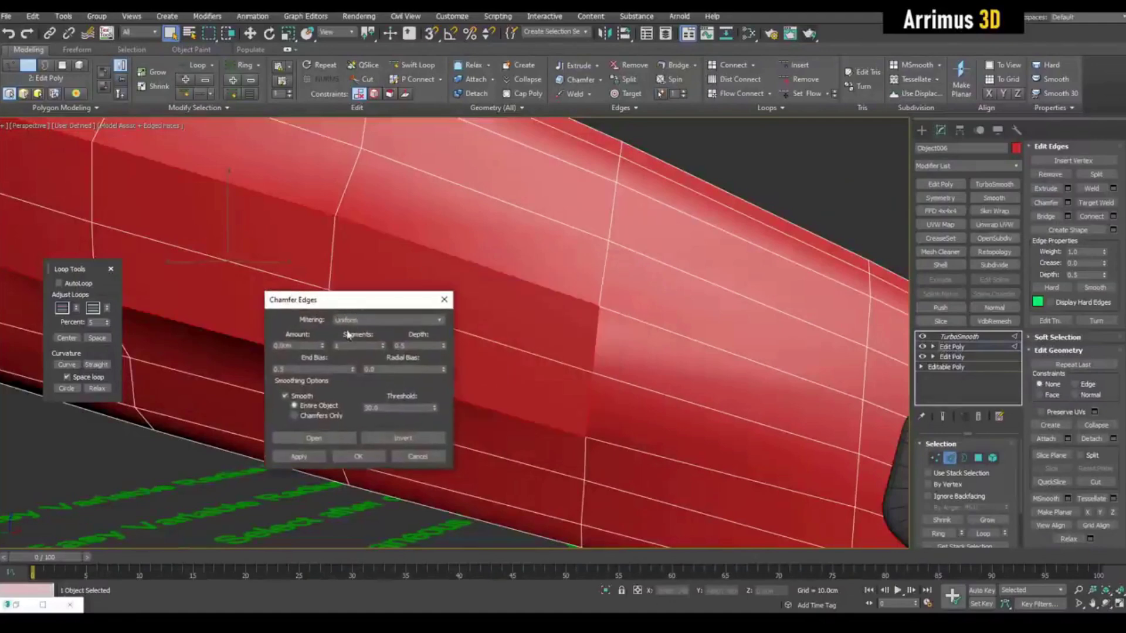
{"action": "left_click_drag", "start_coordinate": [322, 344], "coordinate": [349, 188]}
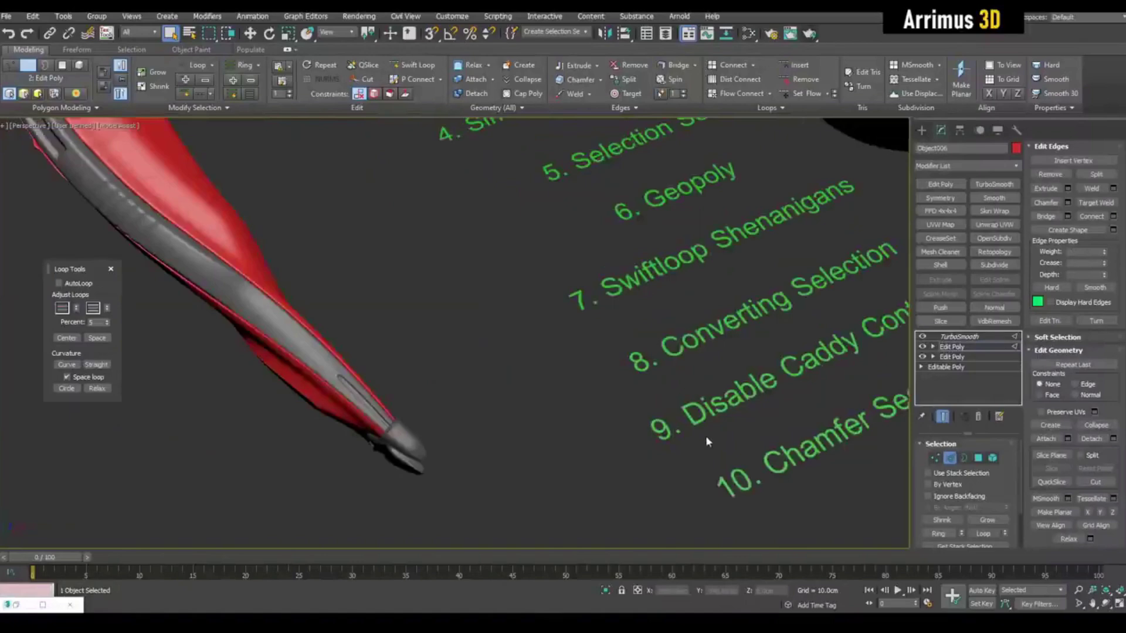
{"action": "scroll", "coordinate": [705, 435], "scroll_direction": "down", "scroll_amount": 2}
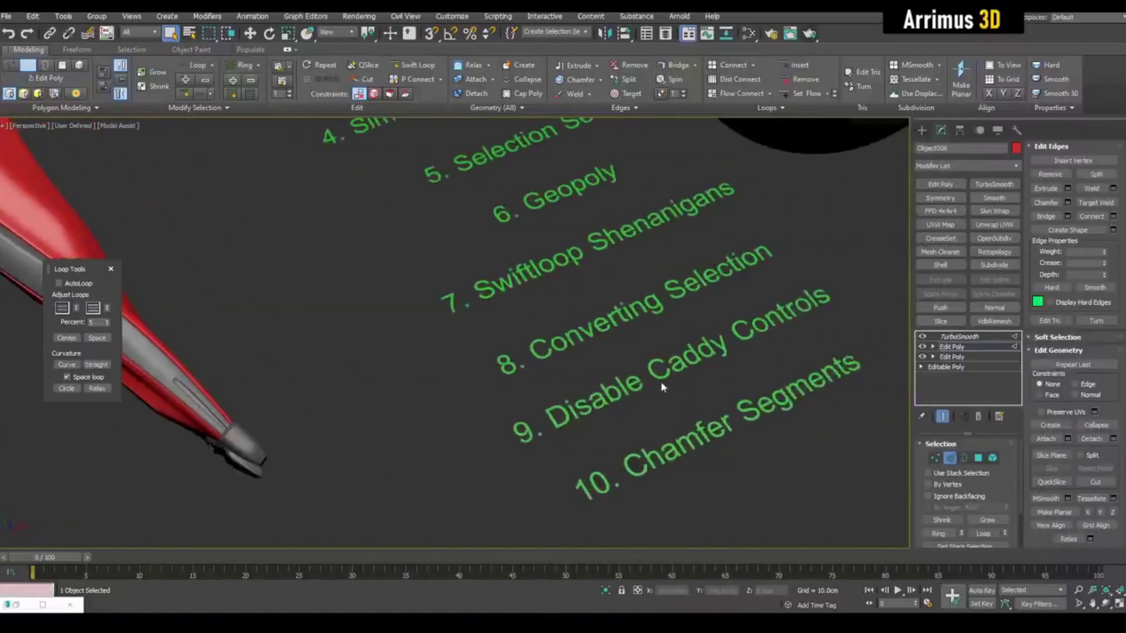
{"action": "scroll", "coordinate": [683, 371], "scroll_direction": "down", "scroll_amount": 2}
{"action": "key", "text": "2"}
{"action": "scroll", "coordinate": [746, 289], "scroll_direction": "down", "scroll_amount": 1}
{"action": "scroll", "coordinate": [730, 299], "scroll_direction": "down", "scroll_amount": 1}
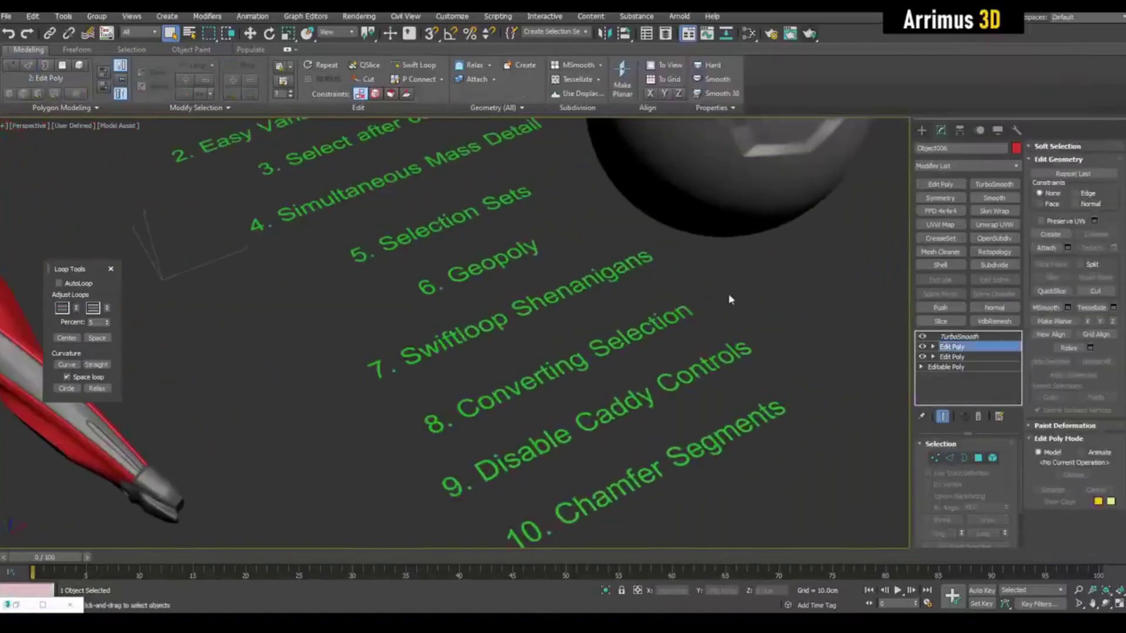
{"action": "left_click", "coordinate": [448, 16]}
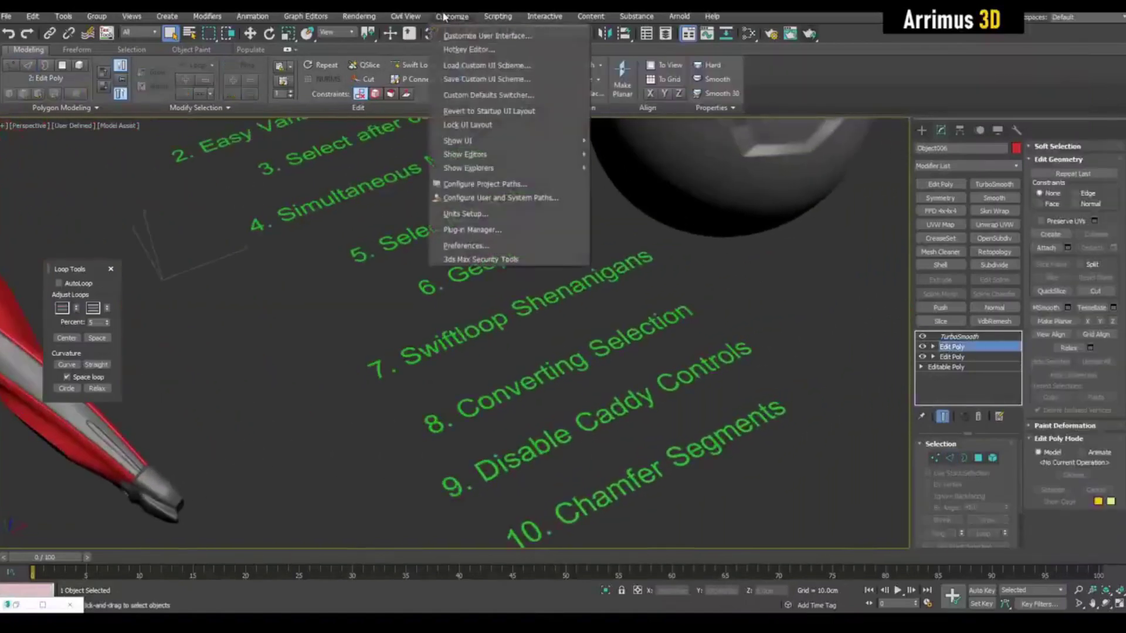
{"action": "left_click", "coordinate": [469, 248]}
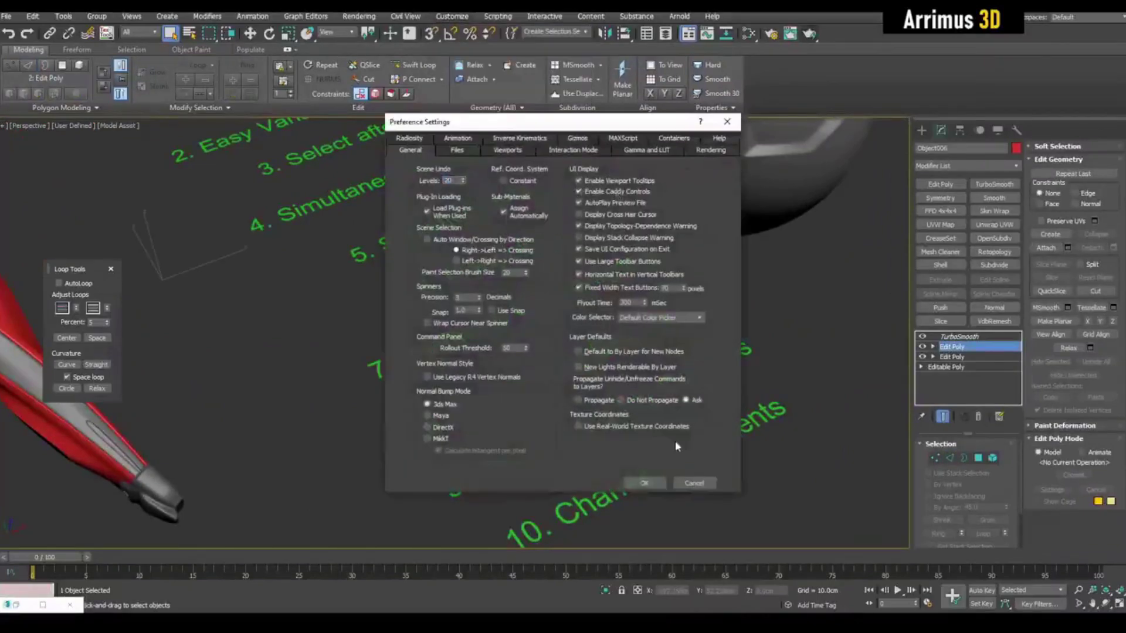
{"action": "left_click", "coordinate": [644, 483]}
{"action": "scroll", "coordinate": [465, 339], "scroll_direction": "up", "scroll_amount": 2}
{"action": "scroll", "coordinate": [427, 339], "scroll_direction": "up", "scroll_amount": 2}
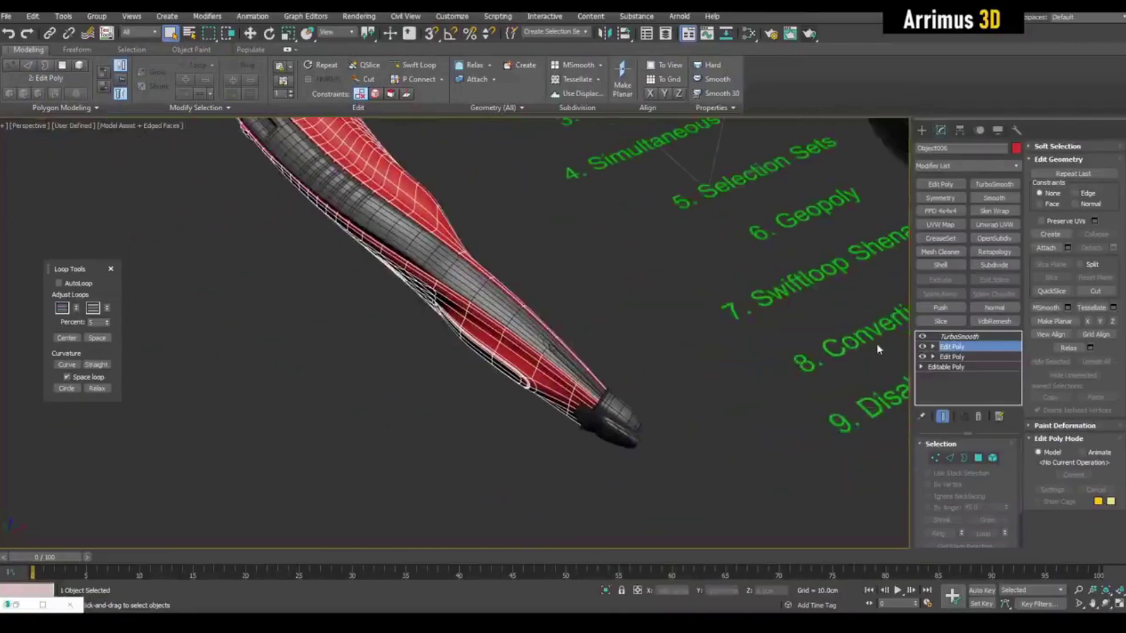
{"action": "key", "text": "2"}
Preview a chamfer of about 8.6 cm on the red part's edge loop, then cancel it.
{"action": "middle_click_drag", "start_coordinate": [590, 335], "coordinate": [532, 316], "text": "alt"}
{"action": "scroll", "coordinate": [532, 316], "scroll_direction": "up", "scroll_amount": 3}
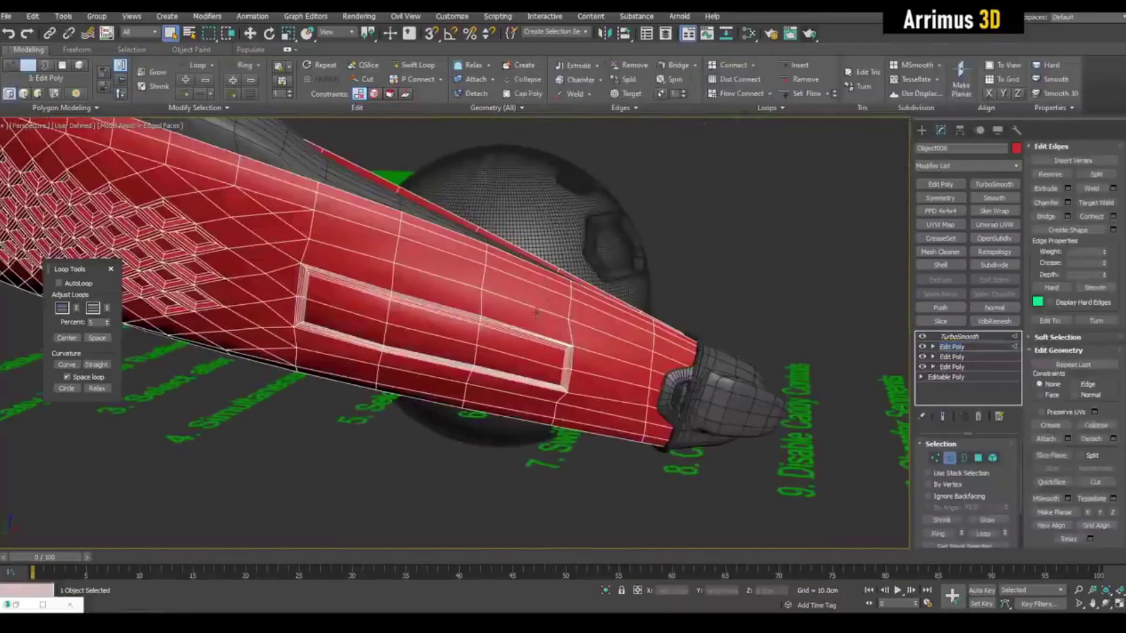
{"action": "key", "text": "w"}
{"action": "scroll", "coordinate": [532, 316], "scroll_direction": "up", "scroll_amount": 2}
{"action": "scroll", "coordinate": [529, 315], "scroll_direction": "up", "scroll_amount": 2}
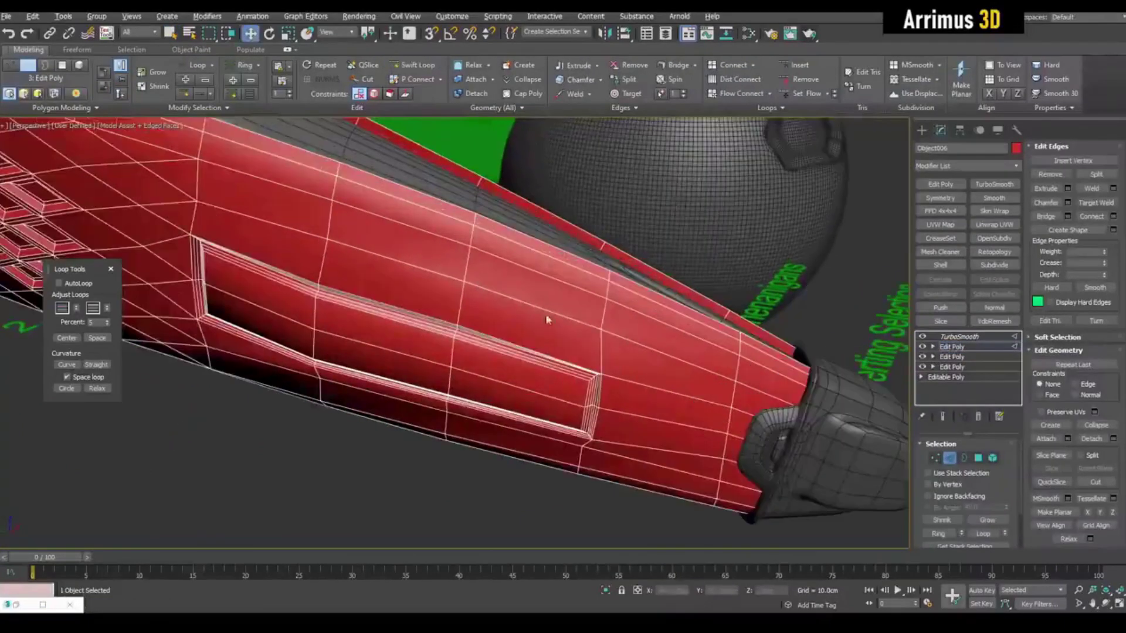
{"action": "double_click", "coordinate": [546, 312]}
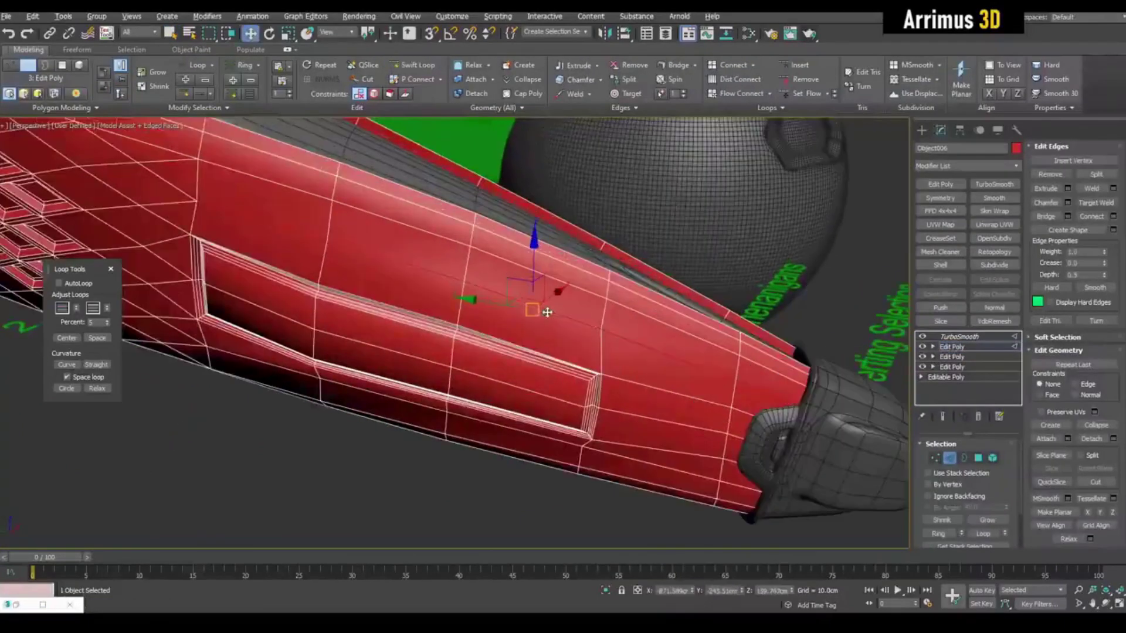
{"action": "left_click", "coordinate": [1068, 204]}
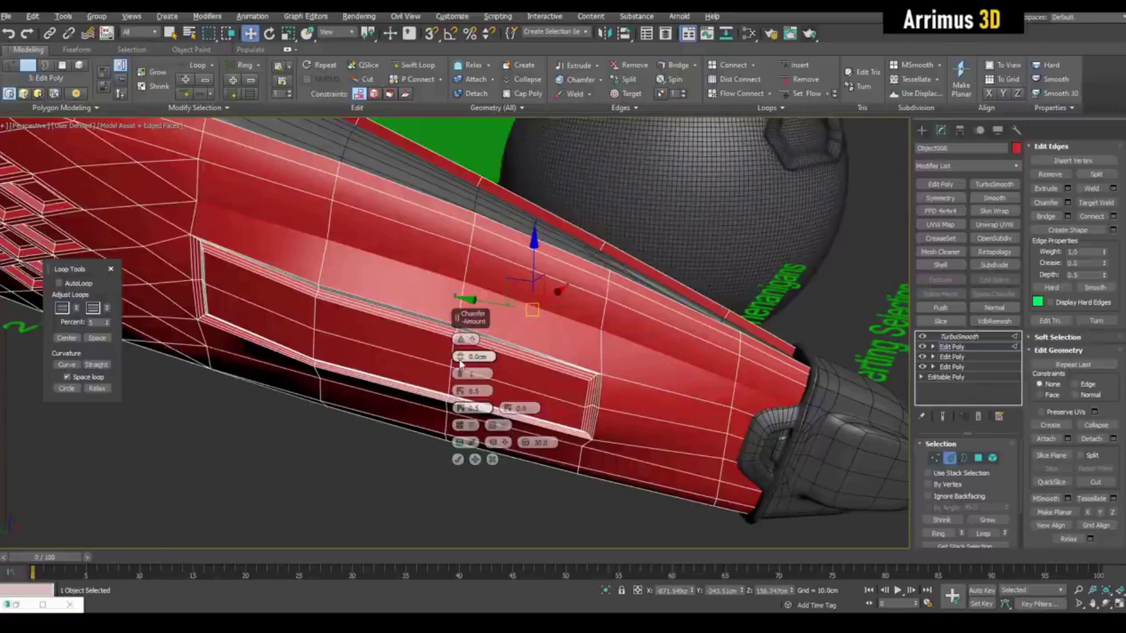
{"action": "mouse_move", "coordinate": [461, 363]}
{"action": "left_mouse_down"}
{"action": "mouse_move", "coordinate": [483, 312]}
{"action": "mouse_move", "coordinate": [498, 462]}
{"action": "left_mouse_up"}
{"action": "left_click", "coordinate": [492, 460]}
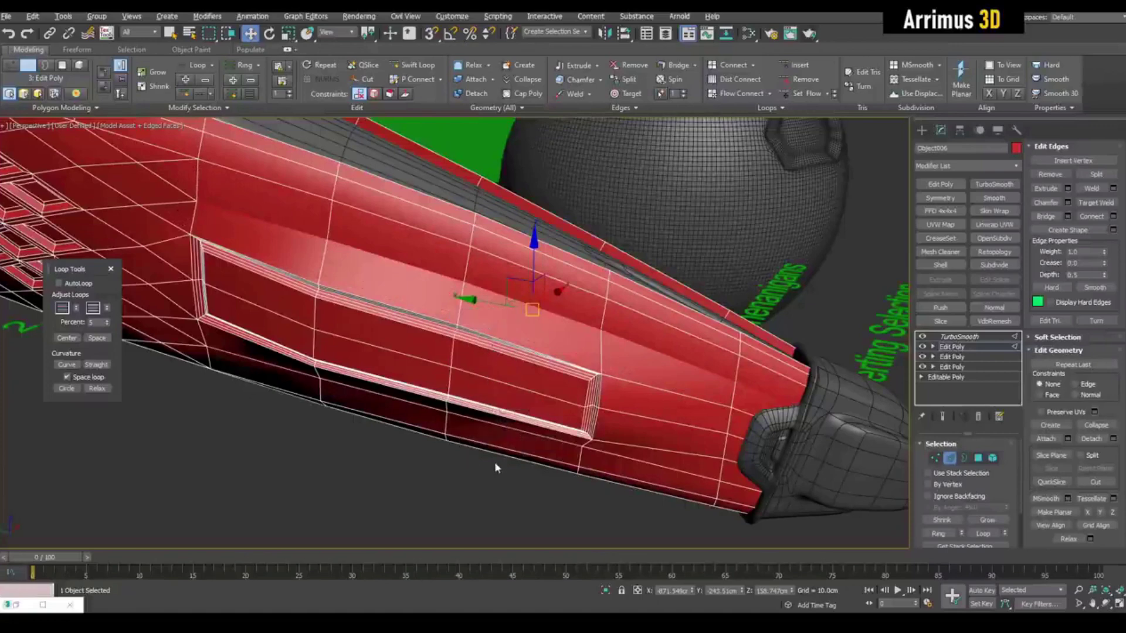
Turn off Enable Caddy Controls in Customize > Preferences.
{"action": "left_click", "coordinate": [450, 18]}
{"action": "left_click", "coordinate": [463, 246]}
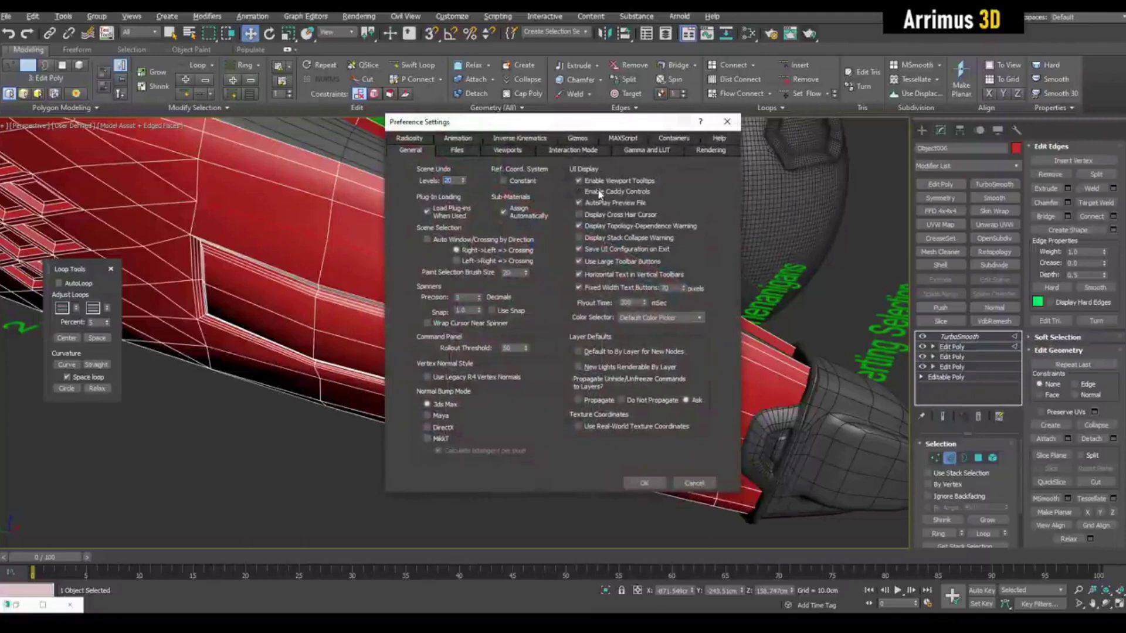
{"action": "left_click", "coordinate": [642, 483]}
{"action": "scroll", "coordinate": [615, 362], "scroll_direction": "up", "scroll_amount": 2}
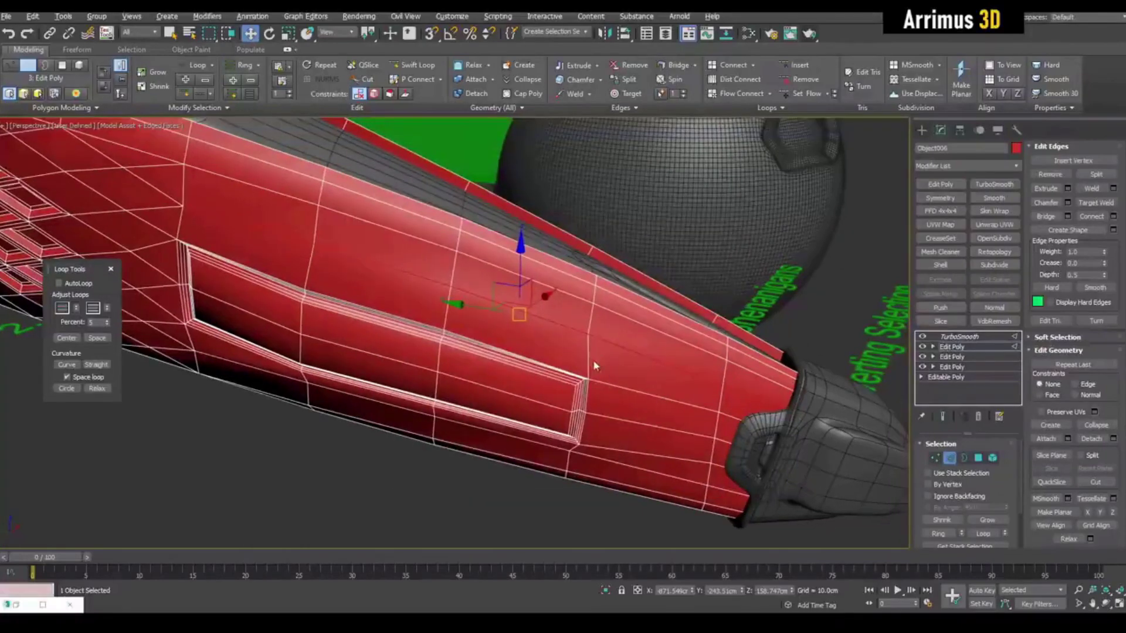
{"action": "scroll", "coordinate": [591, 357], "scroll_direction": "up", "scroll_amount": 2}
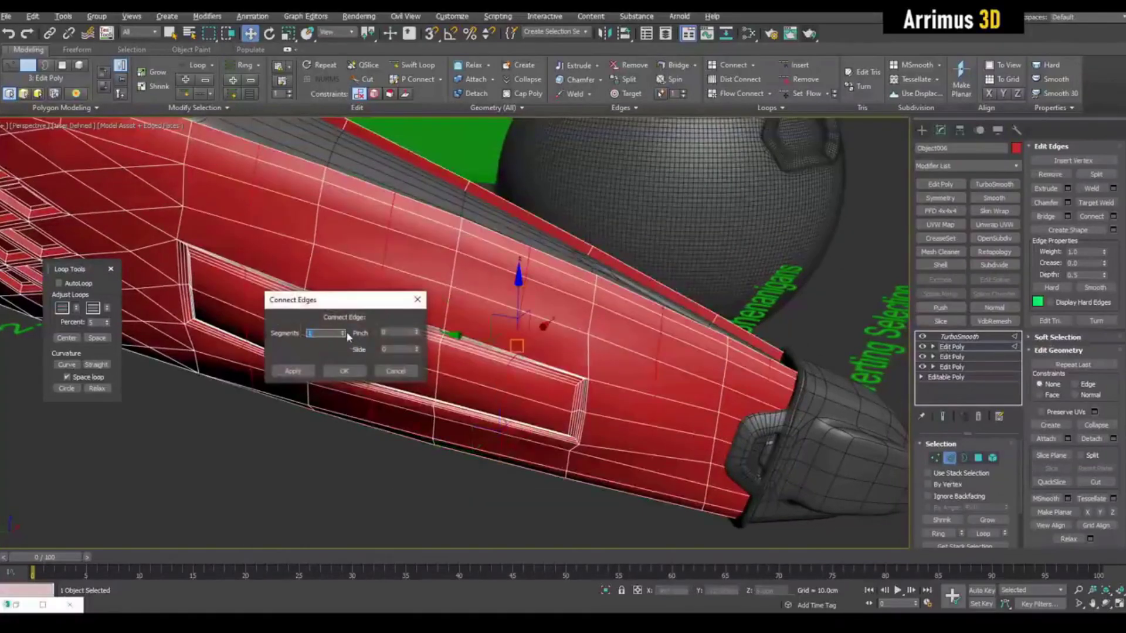
Connect two new edge loops with Pinch 60 and Slide about -14.
{"action": "left_click", "coordinate": [344, 332]}
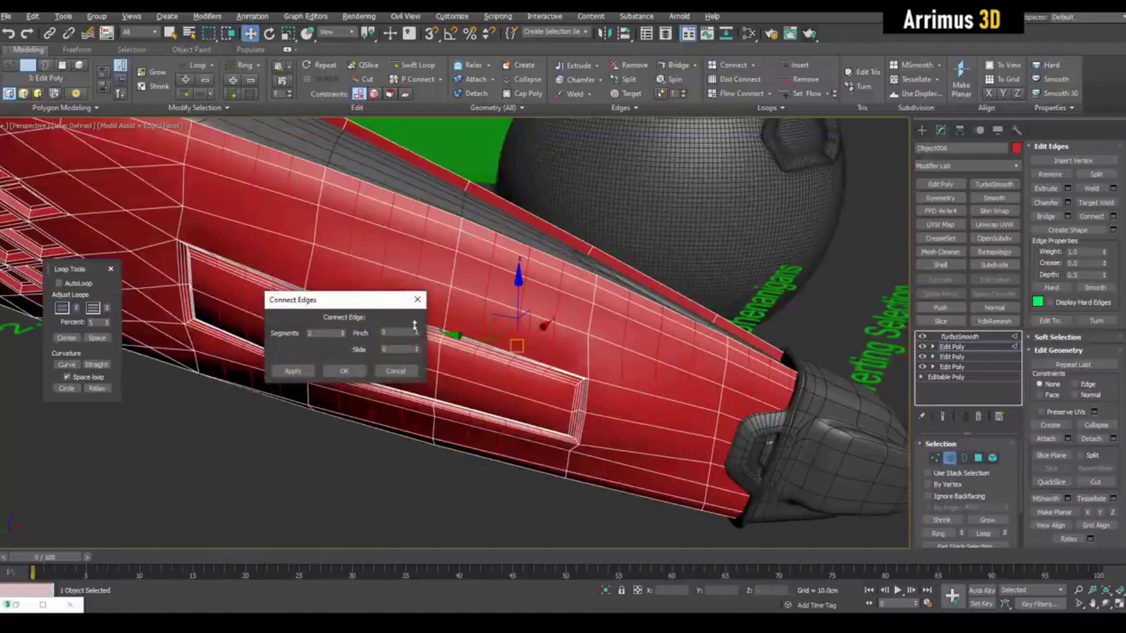
{"action": "left_click_drag", "start_coordinate": [414, 323], "coordinate": [416, 290]}
{"action": "left_click_drag", "start_coordinate": [416, 350], "coordinate": [422, 408]}
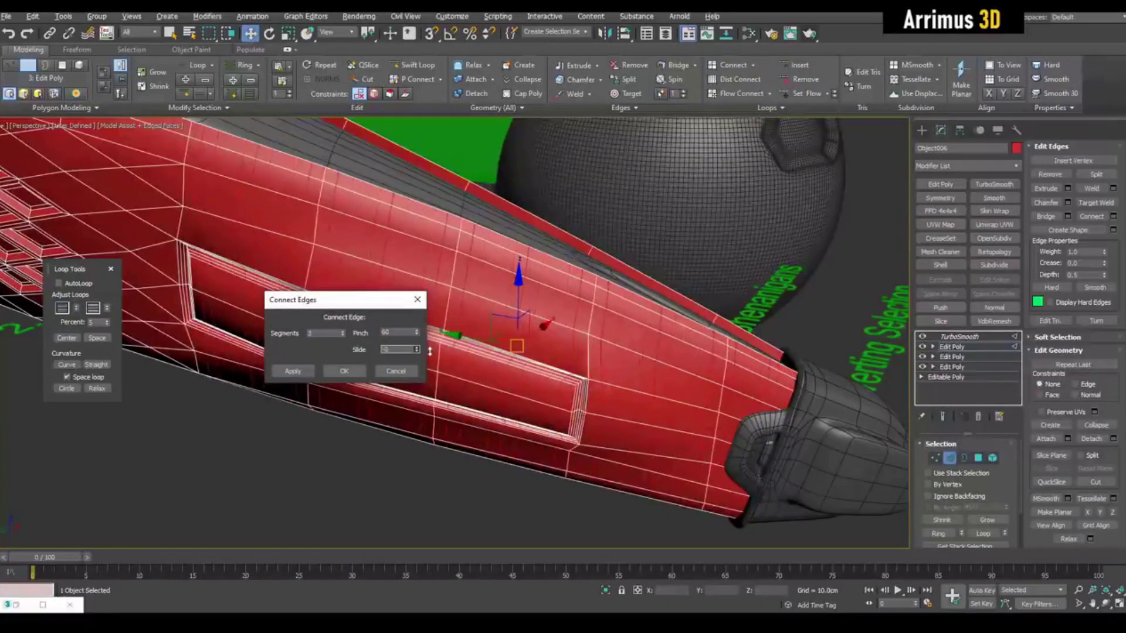
{"action": "left_click", "coordinate": [356, 371]}
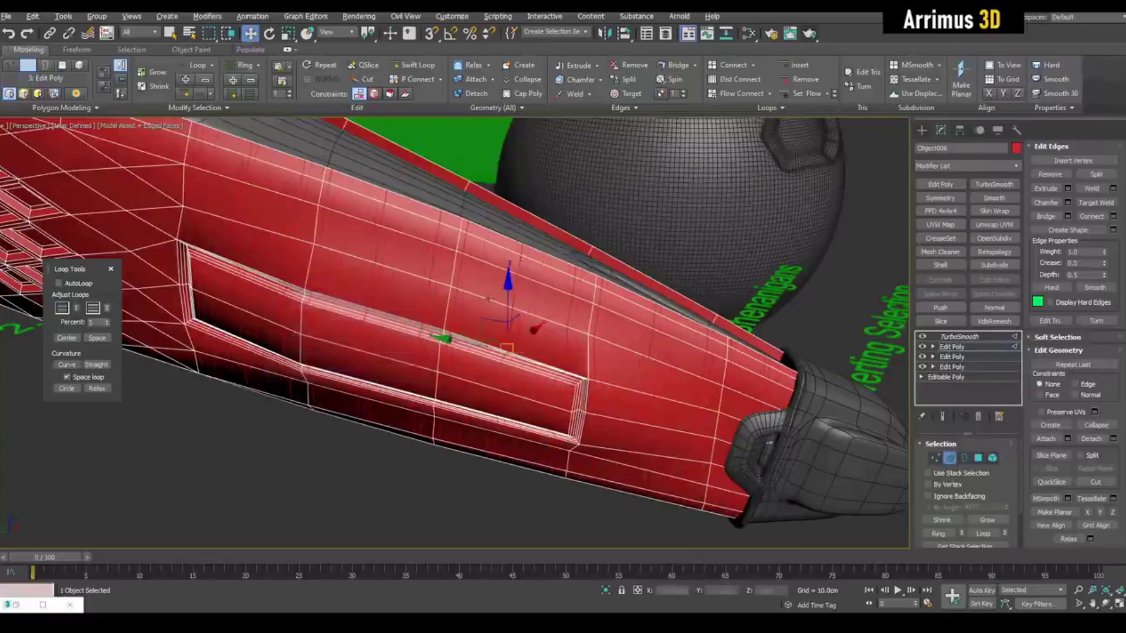
Extrude the new edge loops into grooves and exit Edge mode.
{"action": "key", "text": "shift+e"}
{"action": "left_click_drag", "start_coordinate": [463, 284], "coordinate": [463, 279]}
{"action": "key", "text": "2"}
{"action": "mouse_move", "coordinate": [464, 279]}
{"action": "middle_mouse_down", "text": "alt"}
{"action": "mouse_move", "coordinate": [524, 300]}
{"action": "mouse_move", "coordinate": [554, 449]}
{"action": "middle_mouse_up", "text": "alt"}
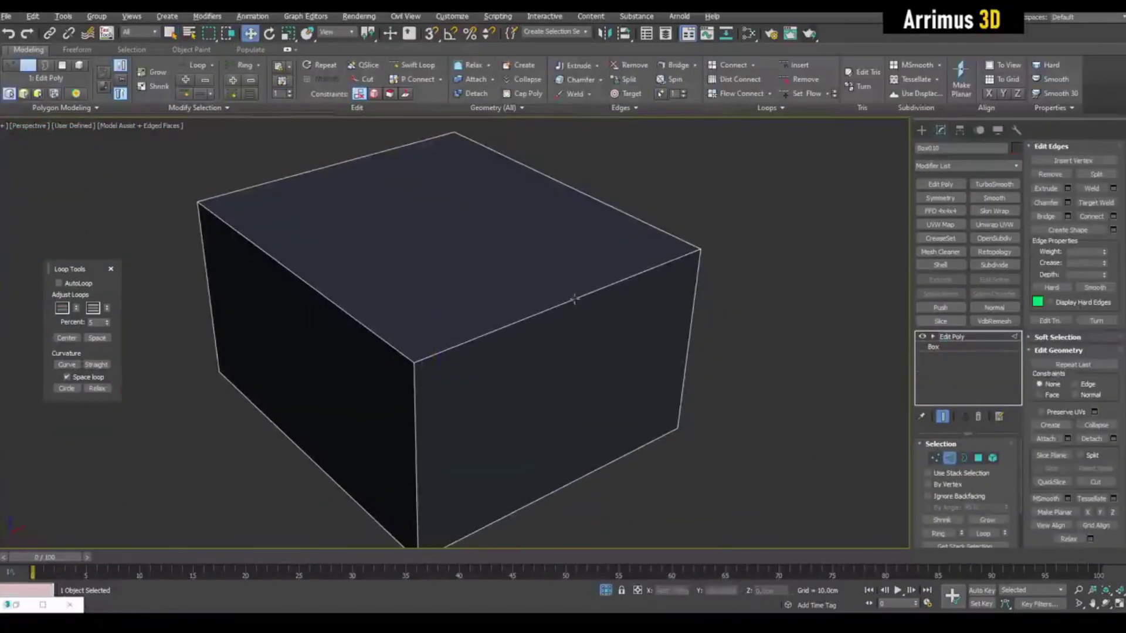
Try a chamfer on the box's top-front edge, then undo it.
{"action": "left_click", "coordinate": [570, 310]}
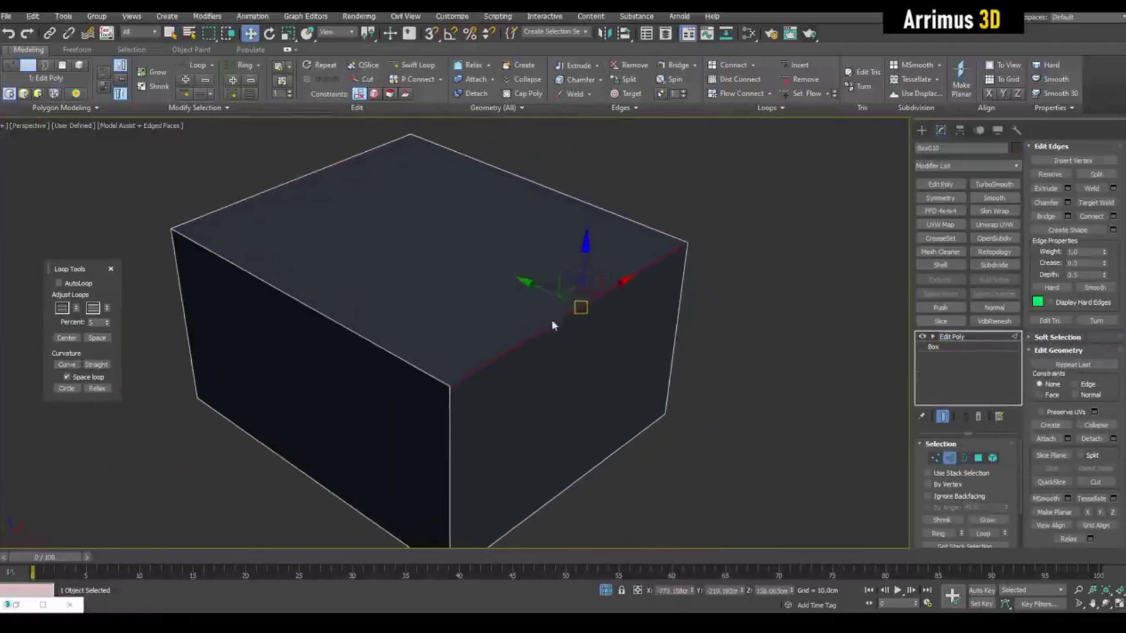
{"action": "key", "text": "ctrl+shift+c"}
{"action": "mouse_move", "coordinate": [553, 322]}
{"action": "left_mouse_down"}
{"action": "mouse_move", "coordinate": [607, 299]}
{"action": "mouse_move", "coordinate": [803, 264]}
{"action": "left_mouse_up"}
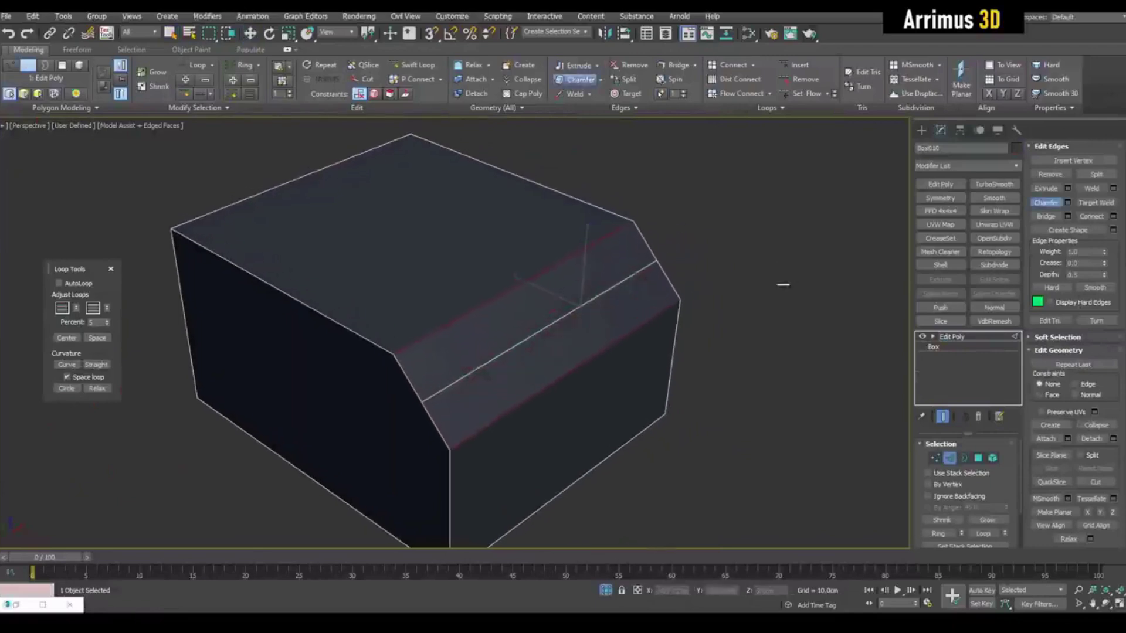
{"action": "key", "text": "ctrl+z"}
{"action": "key", "text": "w"}
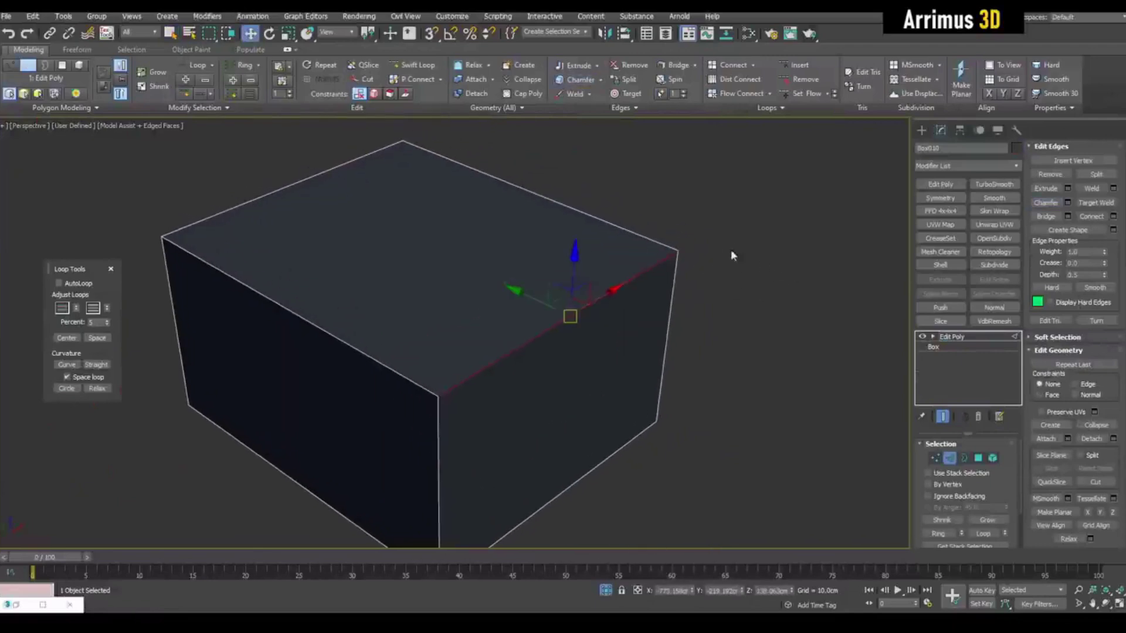
{"action": "left_click", "coordinate": [1067, 203]}
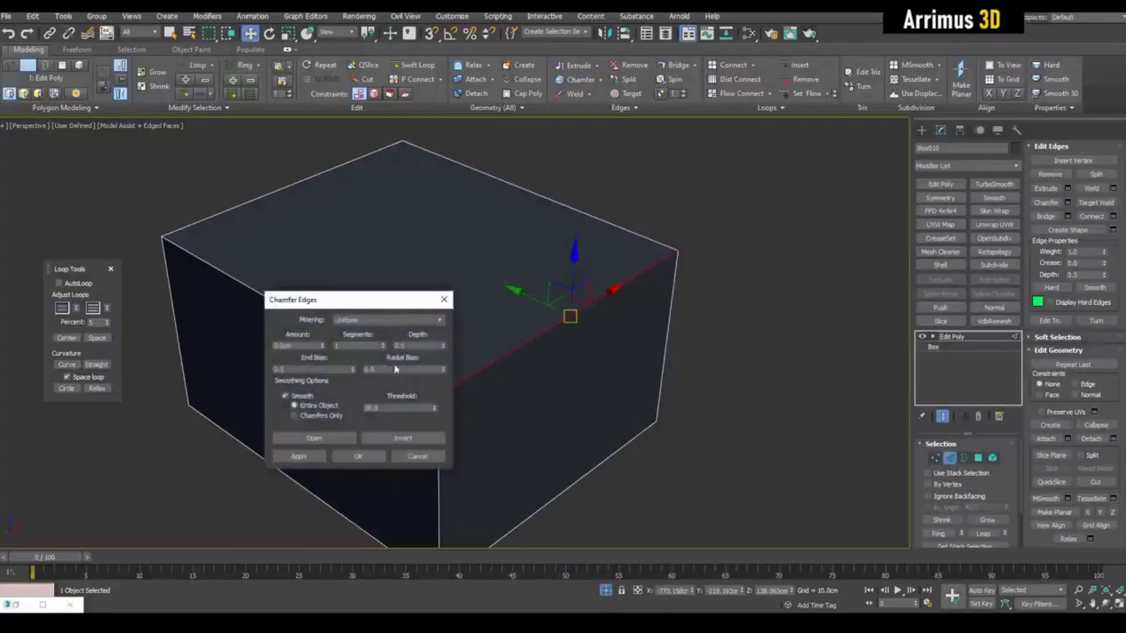
{"action": "left_click", "coordinate": [417, 457]}
Chamfer the top-front edge and a second edge with about ten segments.
{"action": "middle_click_drag", "start_coordinate": [449, 417], "coordinate": [507, 336], "text": "alt"}
{"action": "key", "text": "ctrl+shift+c"}
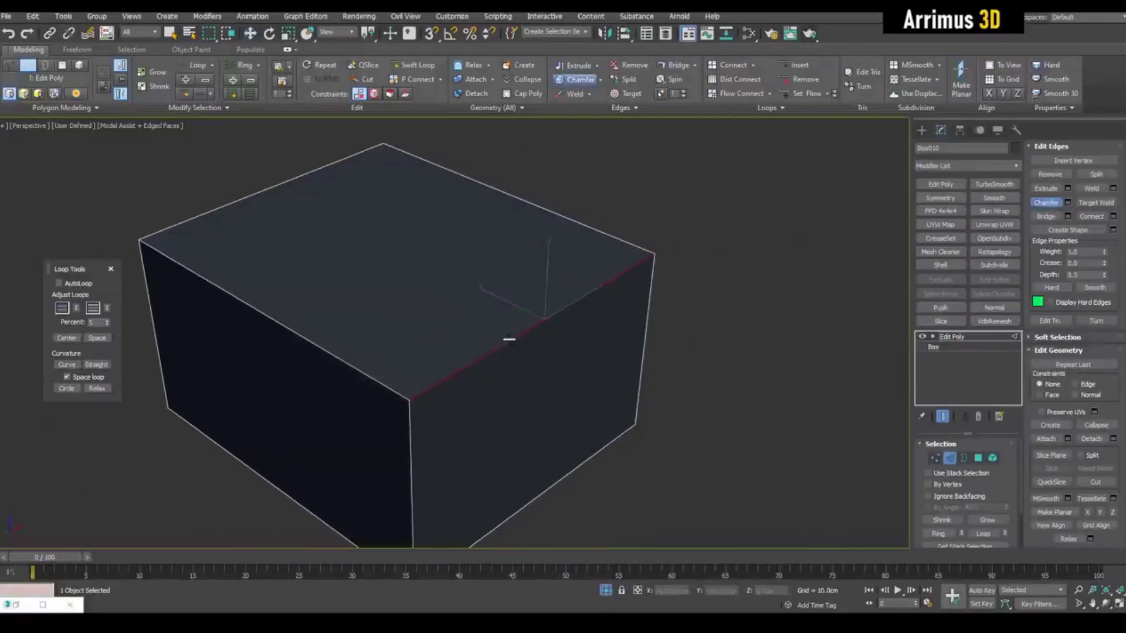
{"action": "mouse_move", "coordinate": [511, 335]}
{"action": "left_mouse_down"}
{"action": "mouse_move", "coordinate": [576, 266]}
{"action": "mouse_move", "coordinate": [687, 223]}
{"action": "left_mouse_up"}
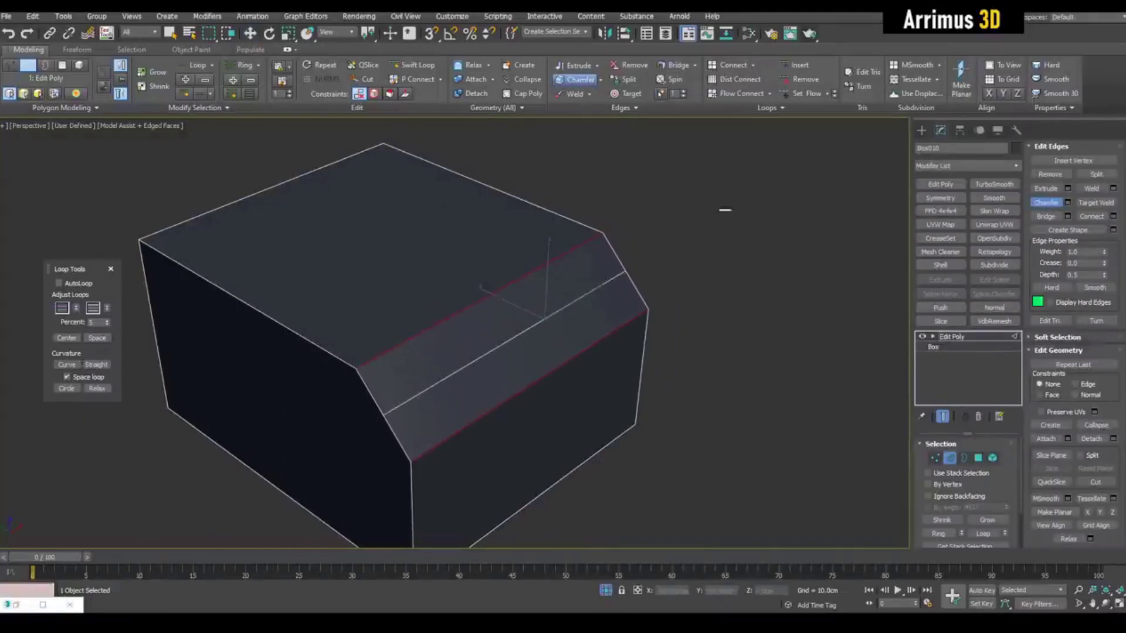
{"action": "mouse_move", "coordinate": [744, 212]}
{"action": "left_mouse_down"}
{"action": "mouse_move", "coordinate": [1046, 203]}
{"action": "mouse_move", "coordinate": [635, 213]}
{"action": "mouse_move", "coordinate": [915, 251]}
{"action": "mouse_move", "coordinate": [852, 243]}
{"action": "left_mouse_up"}
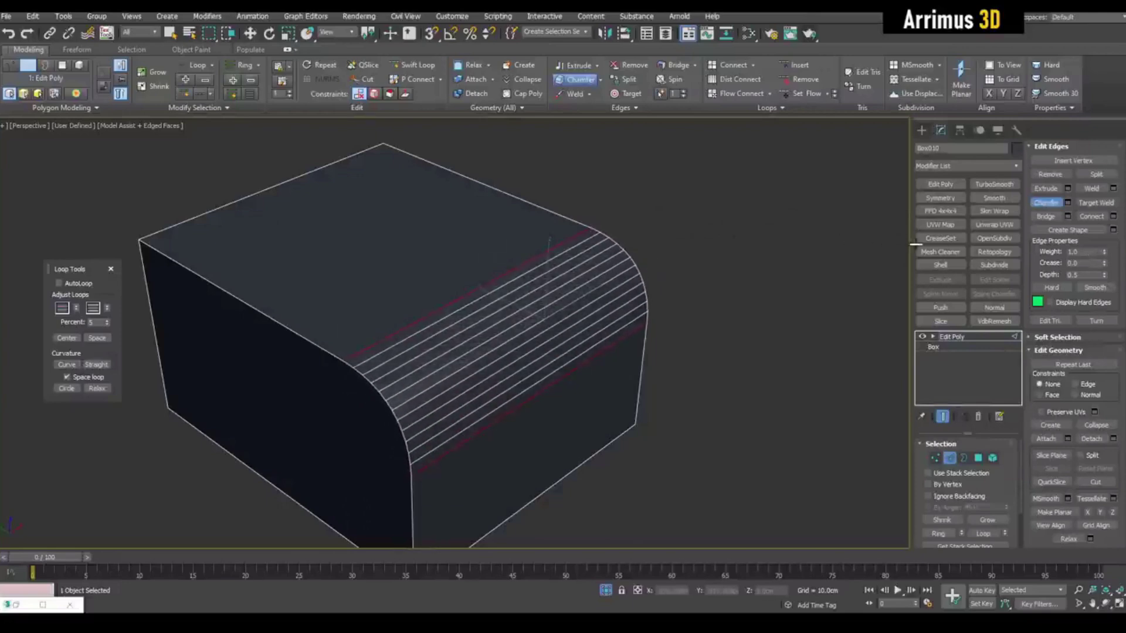
{"action": "middle_click_drag", "start_coordinate": [852, 243], "coordinate": [568, 282], "text": "alt"}
{"action": "left_click_drag", "start_coordinate": [607, 226], "coordinate": [364, 189]}
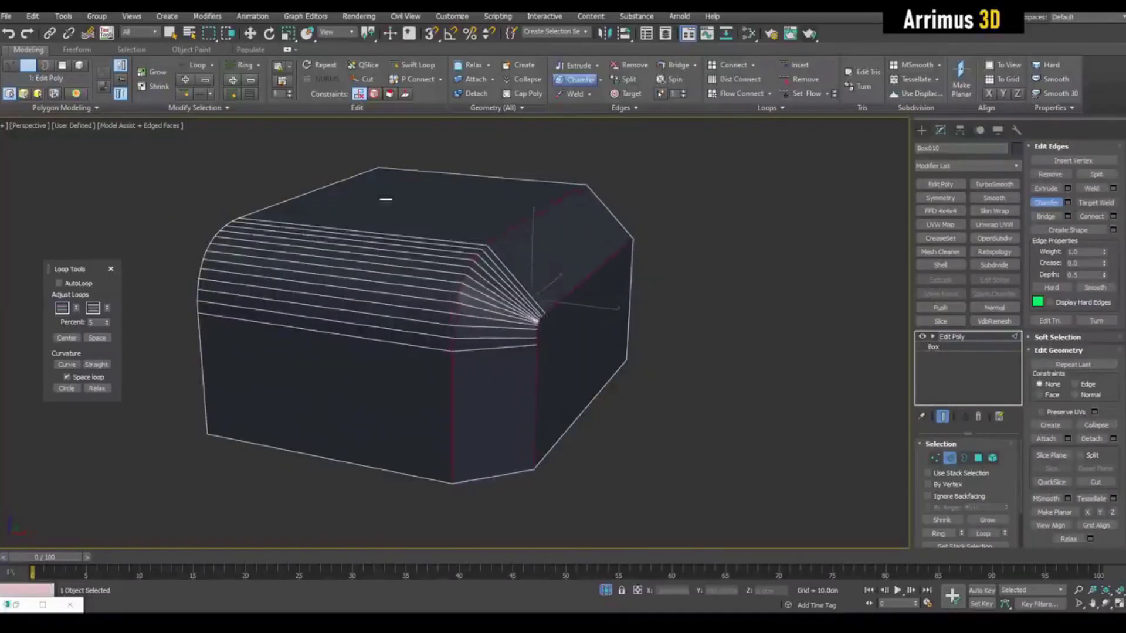
{"action": "middle_click_drag", "start_coordinate": [583, 270], "coordinate": [514, 259], "text": "alt"}
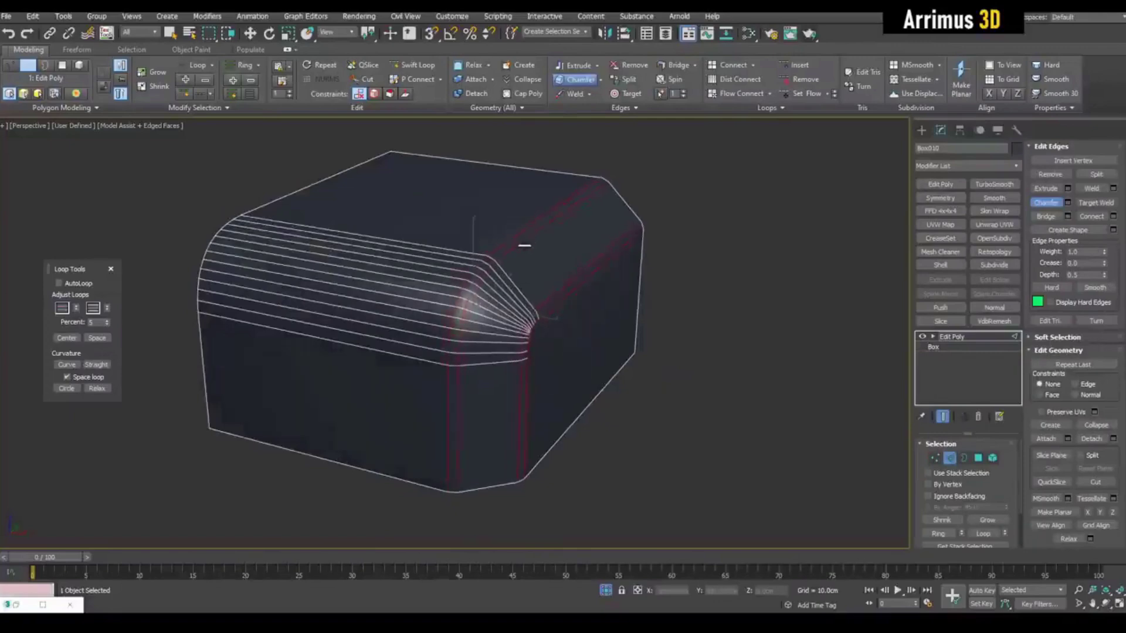
{"action": "left_click_drag", "start_coordinate": [533, 244], "coordinate": [807, 232]}
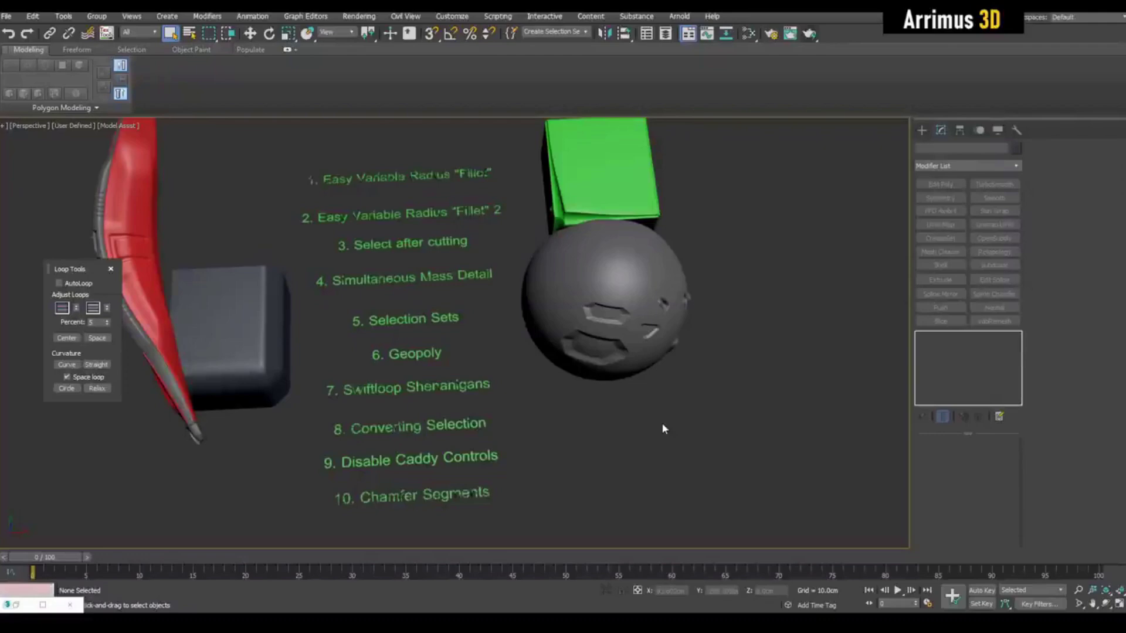
{"action": "middle_click_drag", "start_coordinate": [662, 428], "coordinate": [689, 443], "text": "alt"}
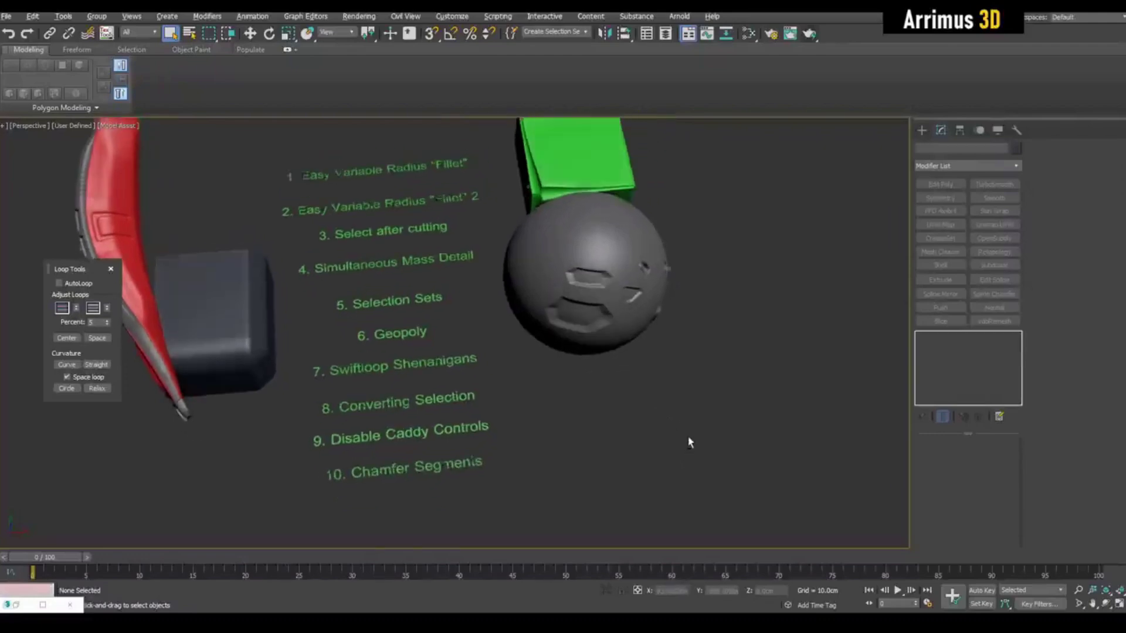